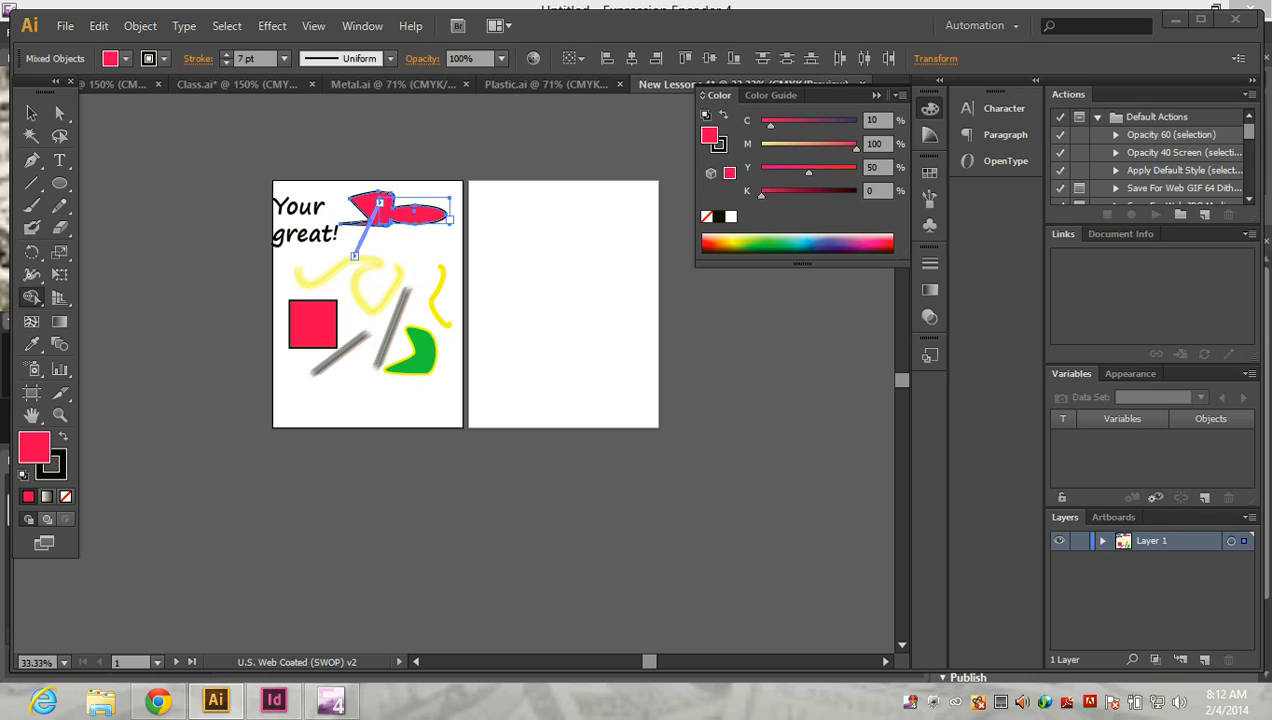
- Delete all the artwork from the first artboard of the current document
{"action": "key", "text": "v"}
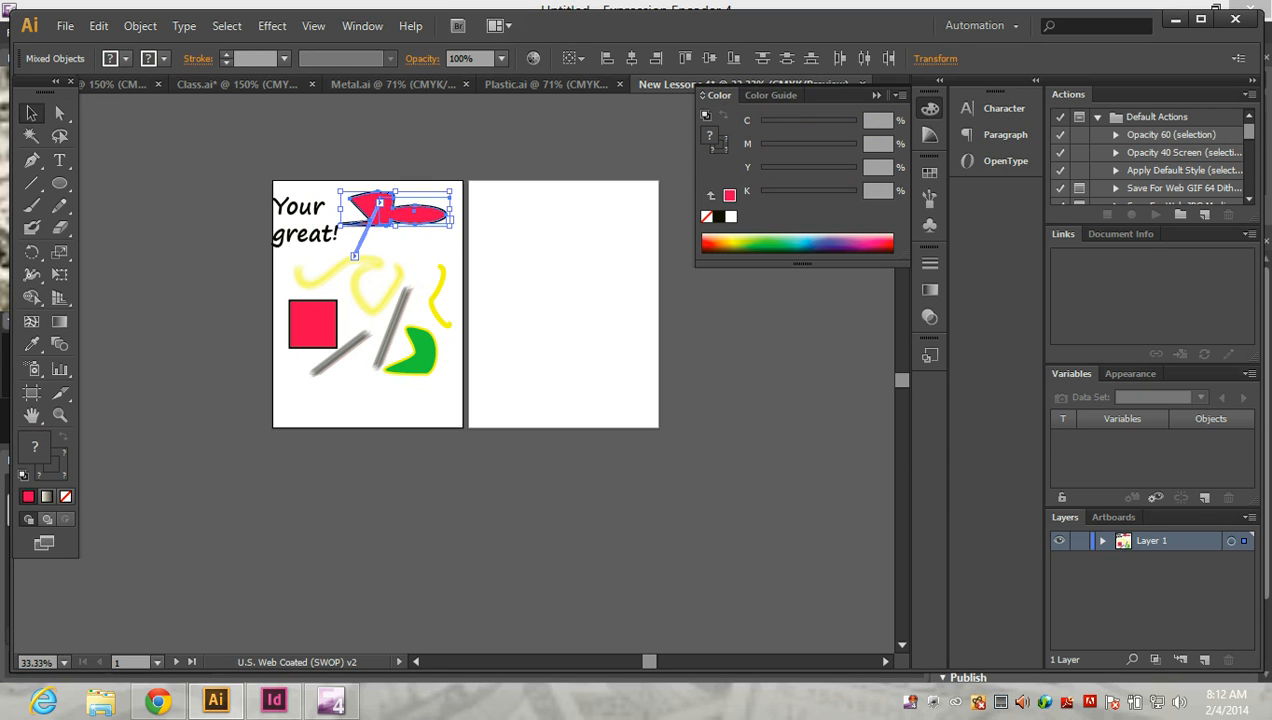
{"action": "mouse_move", "coordinate": [280, 186]}
{"action": "left_mouse_down"}
{"action": "mouse_move", "coordinate": [420, 328]}
{"action": "mouse_move", "coordinate": [453, 401]}
{"action": "left_mouse_up"}
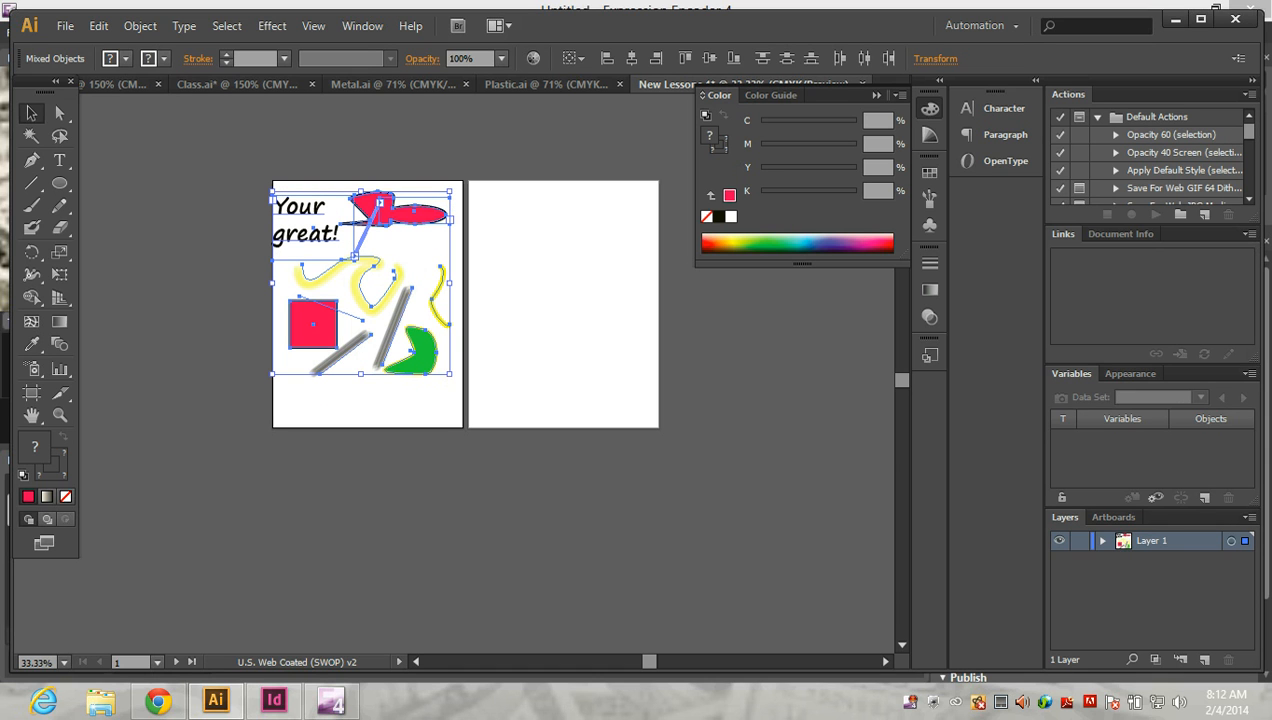
{"action": "key", "text": "Delete"}
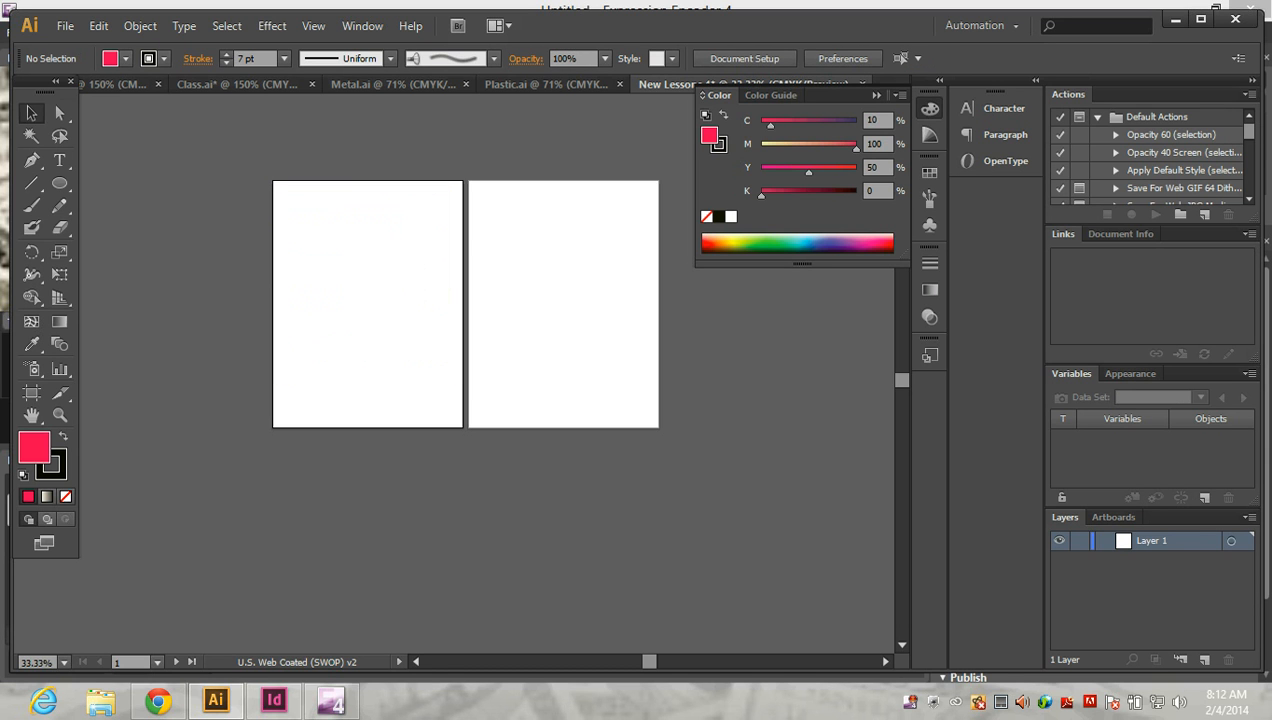
- Start a new document and name it "LEsson 1 Illustrator"
{"action": "left_click", "coordinate": [64, 25]}
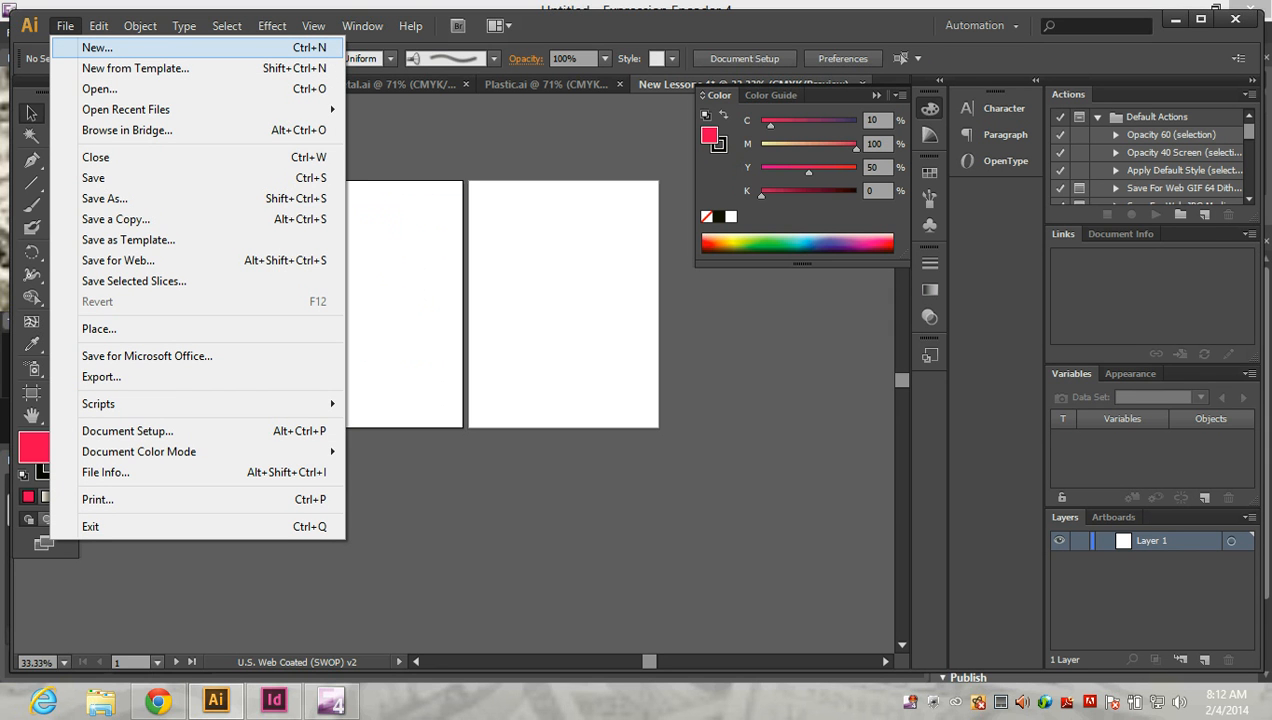
{"action": "left_click", "coordinate": [97, 47]}
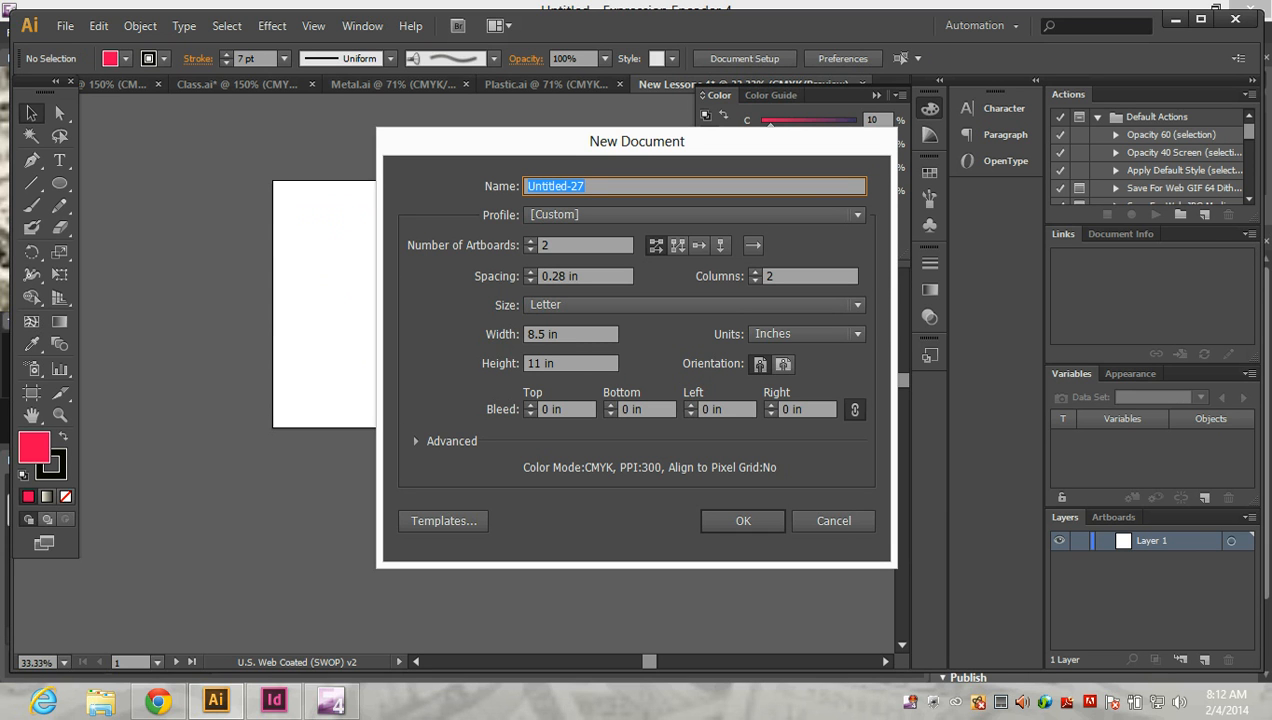
{"action": "type", "text": "LEsson 1 Is"}
{"action": "key", "text": "BackSpace"}
{"action": "type", "text": "llus"}
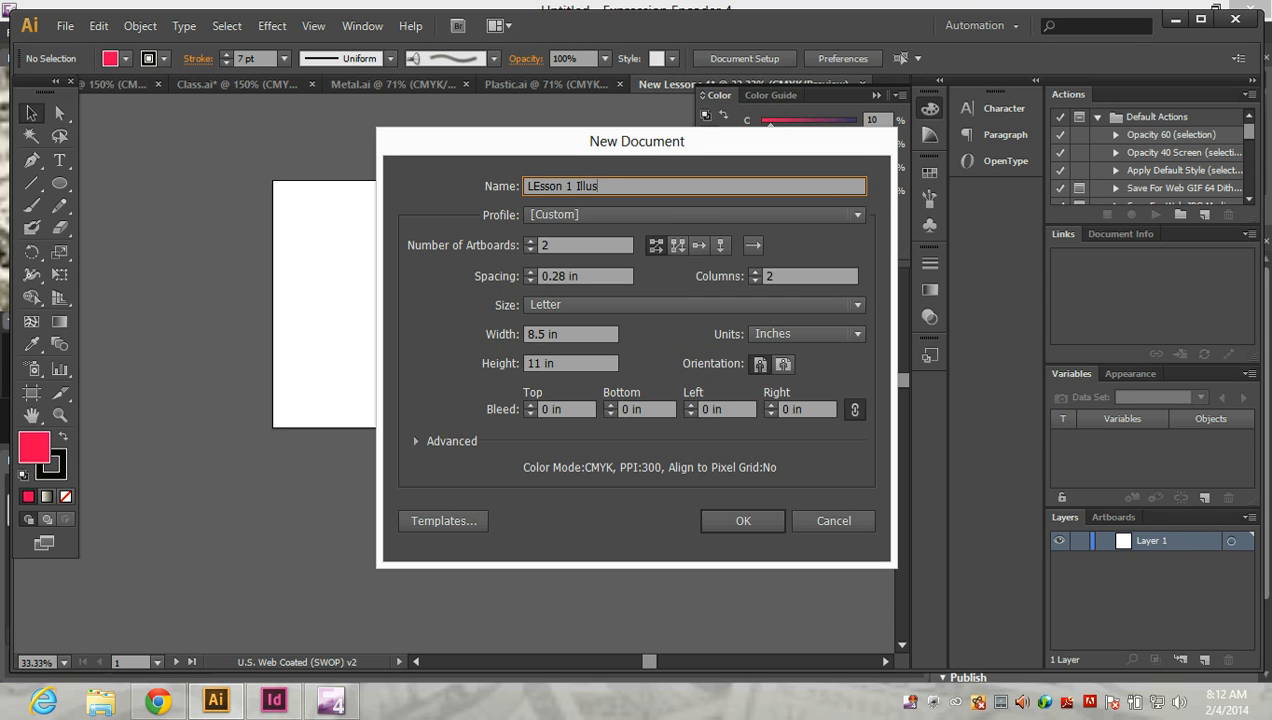
{"action": "type", "text": "trator"}
{"action": "left_click_drag", "start_coordinate": [637, 141], "coordinate": [701, 147]}
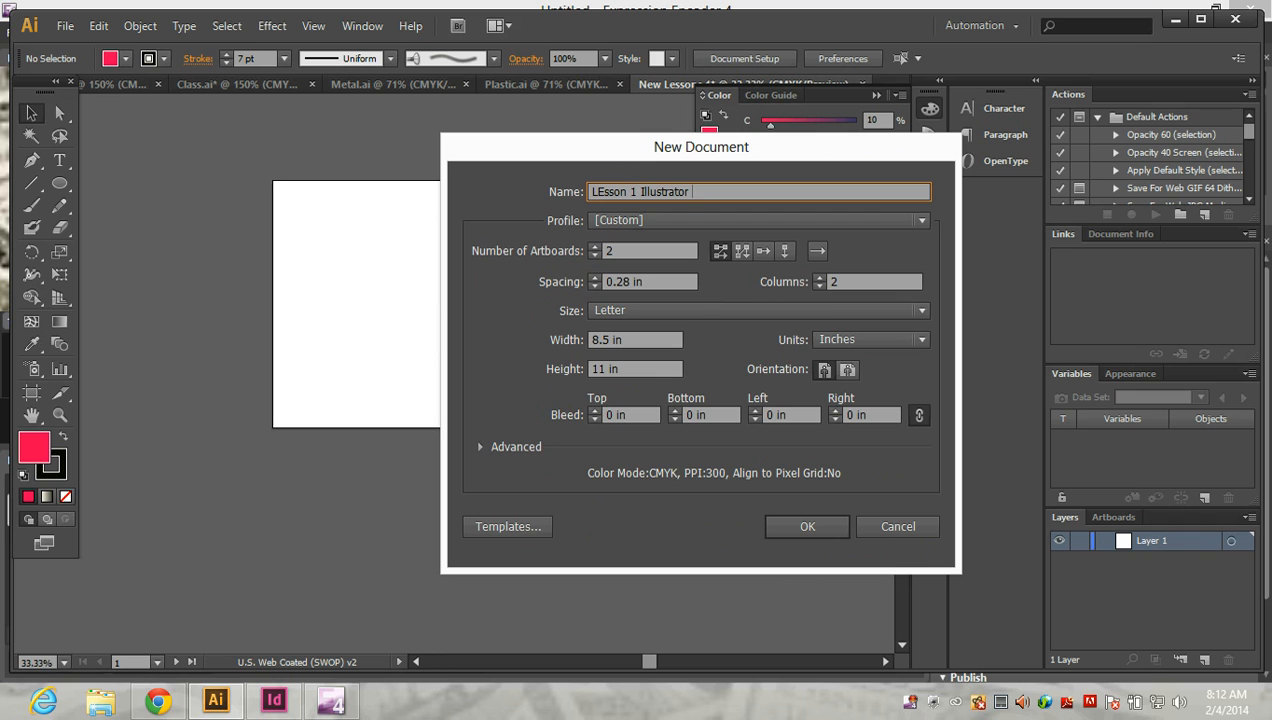
- Set the artboard spacing to 0.5 in and the orientation to landscape, and create the document
{"action": "left_click", "coordinate": [595, 277]}
{"action": "left_click", "coordinate": [595, 277]}
{"action": "left_click", "coordinate": [595, 277]}
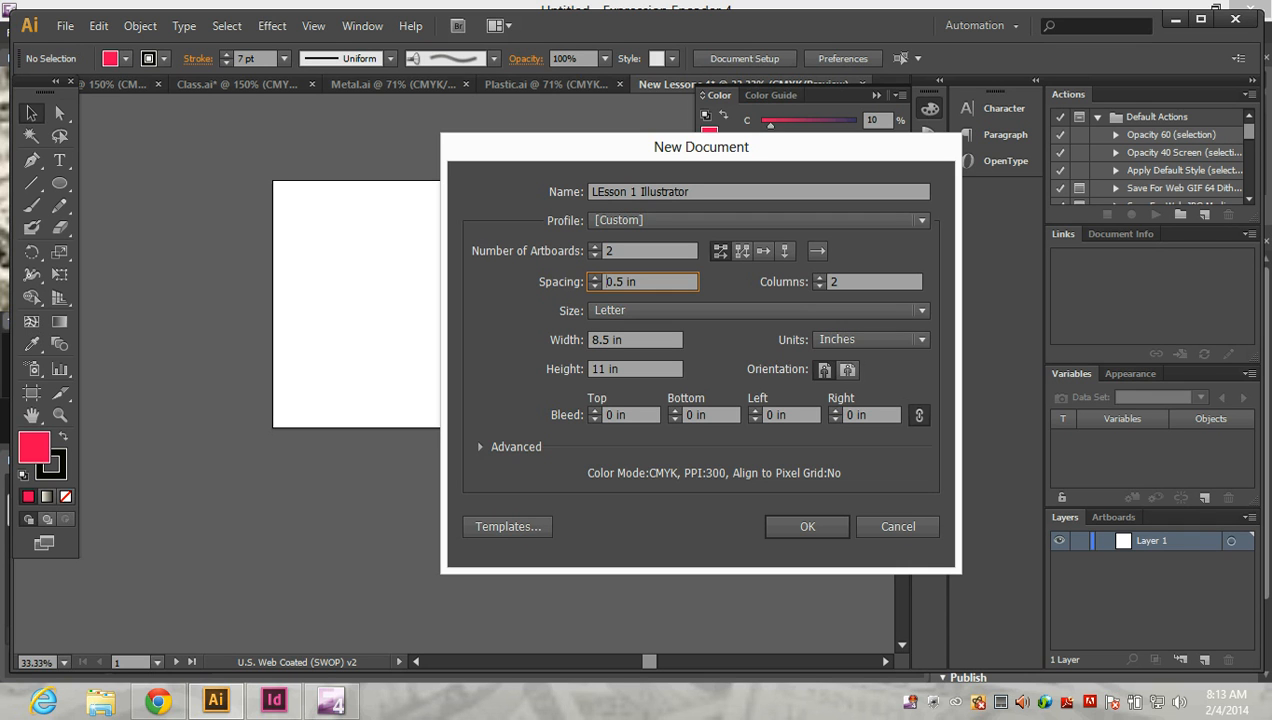
{"action": "left_click", "coordinate": [847, 369]}
{"action": "left_click", "coordinate": [825, 370]}
{"action": "left_click", "coordinate": [847, 370]}
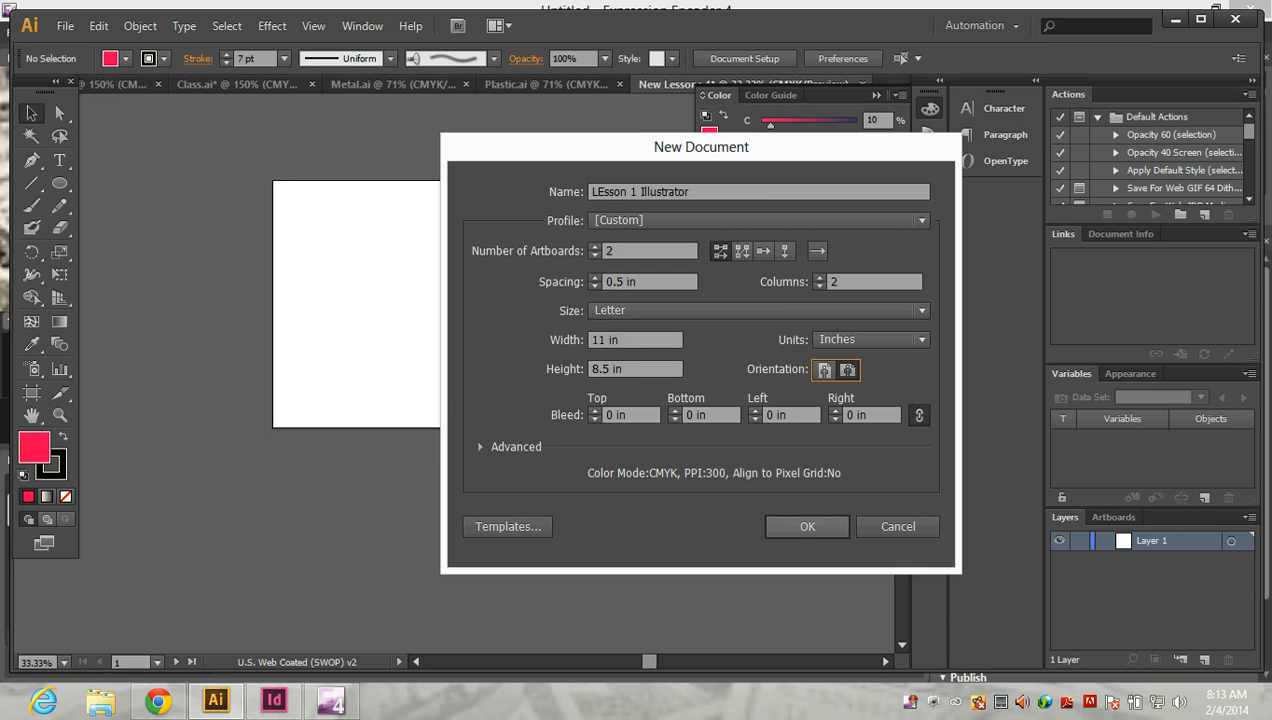
{"action": "left_click", "coordinate": [807, 526]}
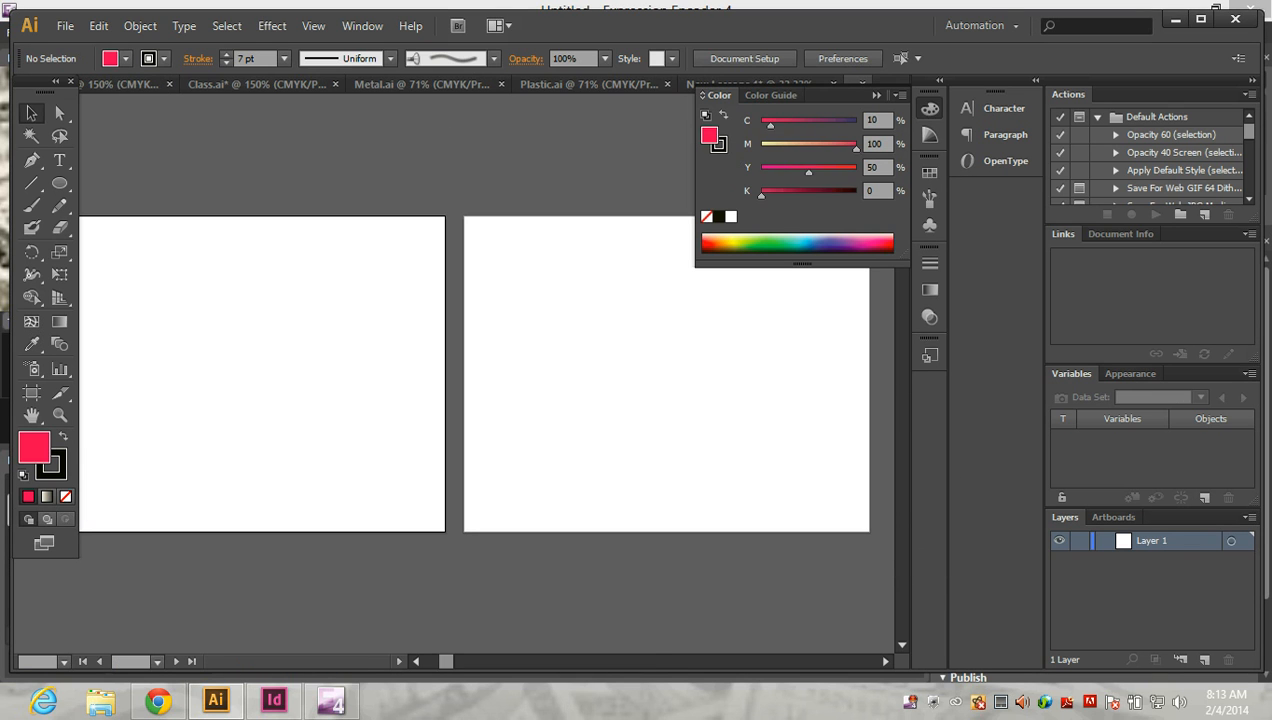
{"action": "left_click_drag", "start_coordinate": [650, 661], "coordinate": [643, 661]}
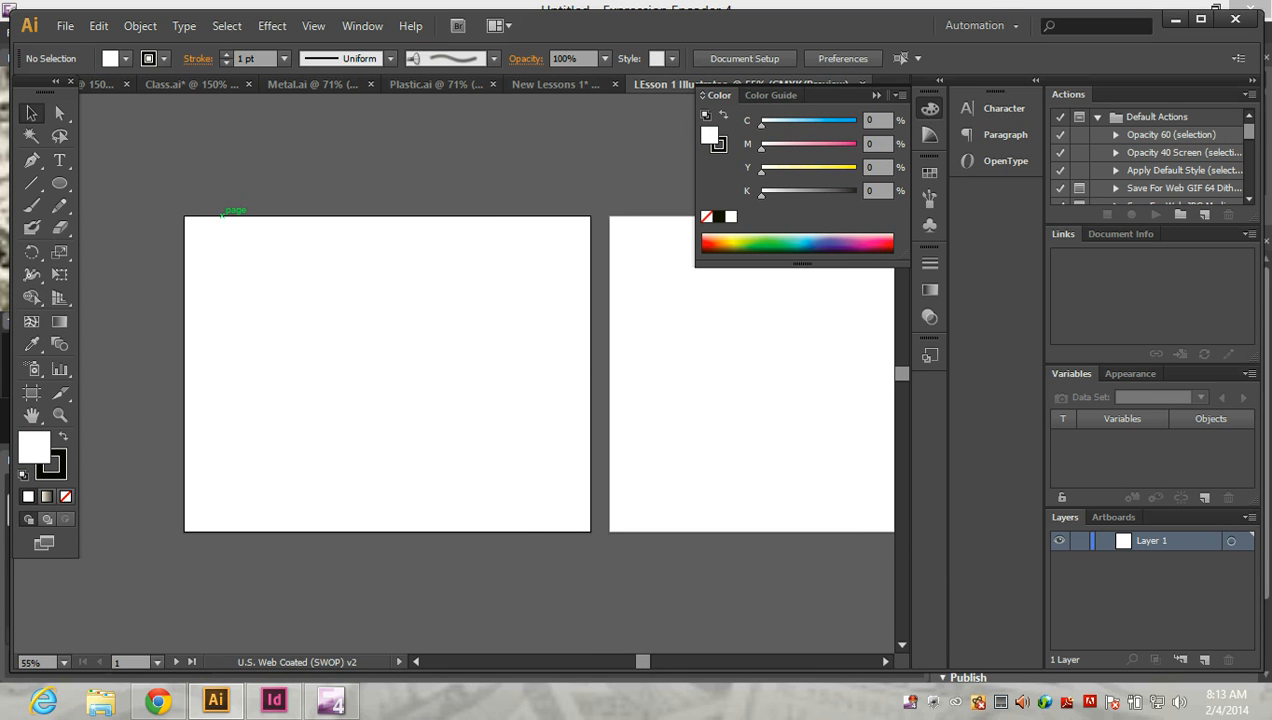
{"action": "left_click_drag", "start_coordinate": [231, 241], "coordinate": [526, 428]}
{"action": "left_click", "coordinate": [59, 113]}
{"action": "left_click_drag", "start_coordinate": [202, 237], "coordinate": [560, 456]}
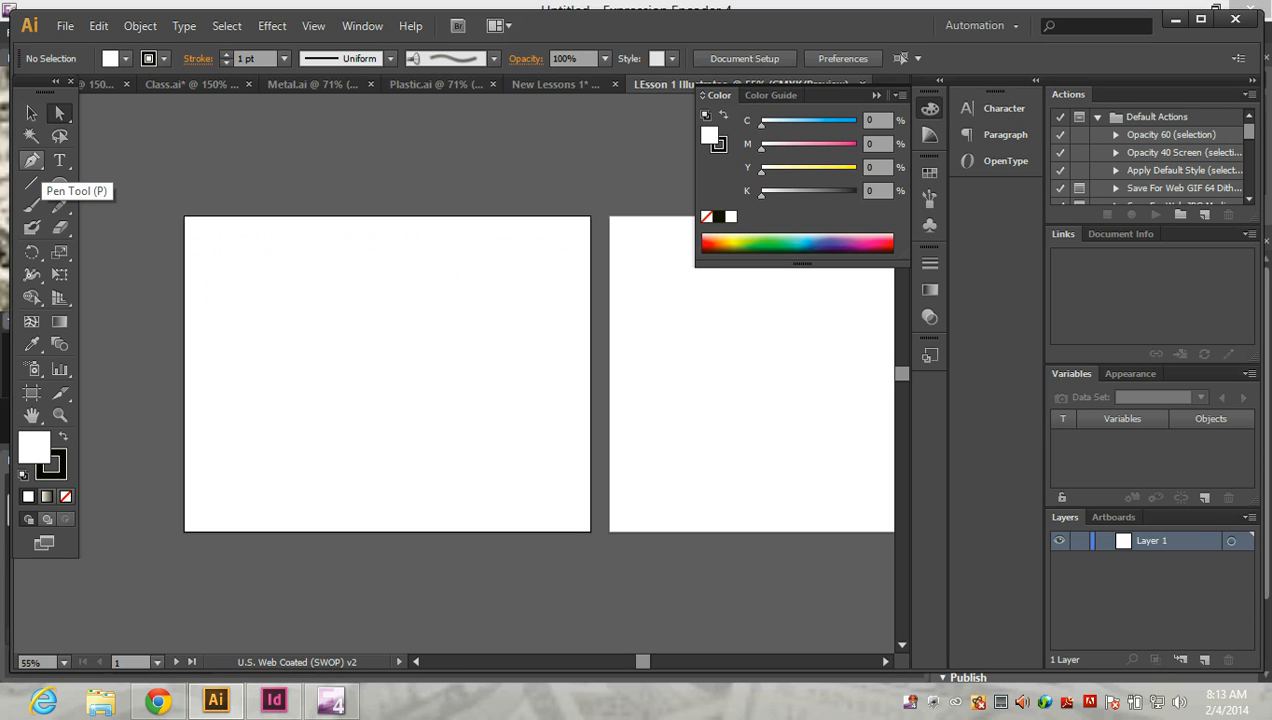
- Draw a closed, curved boomerang-like shape with the Pen tool across most of the first artboard
{"action": "left_click", "coordinate": [31, 160]}
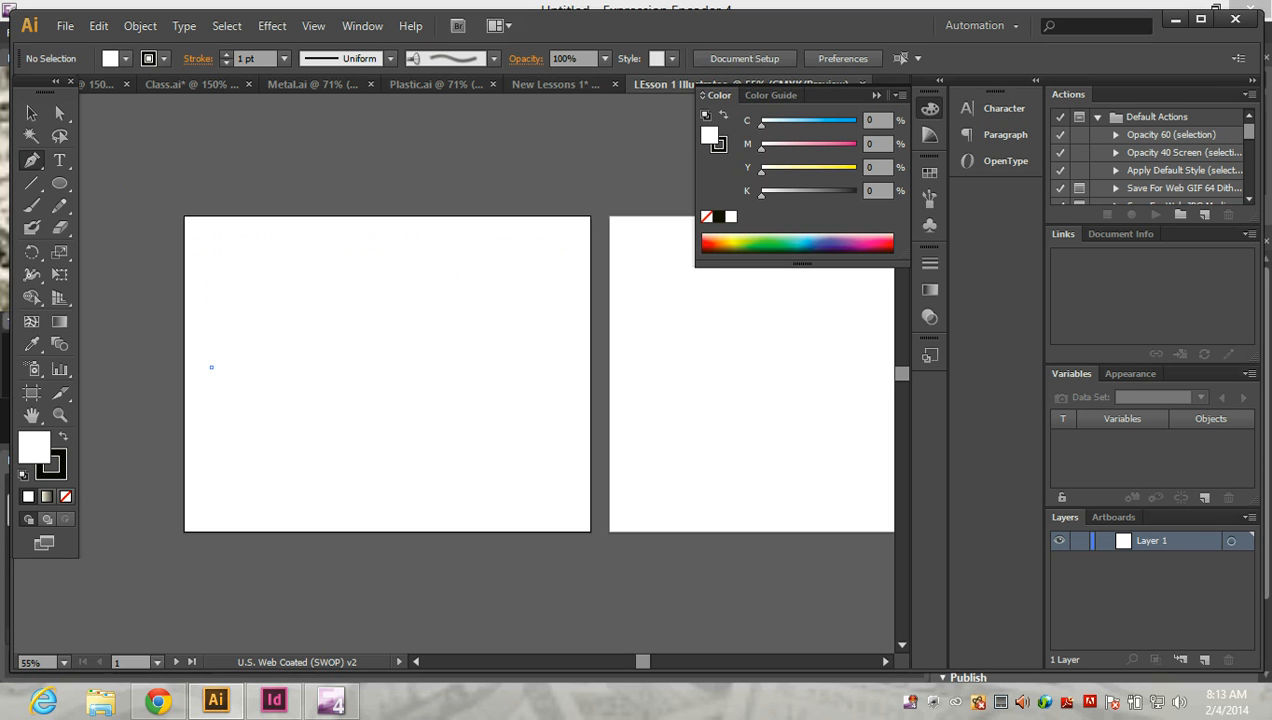
{"action": "left_click_drag", "start_coordinate": [211, 367], "coordinate": [299, 334]}
{"action": "left_click_drag", "start_coordinate": [299, 334], "coordinate": [299, 334]}
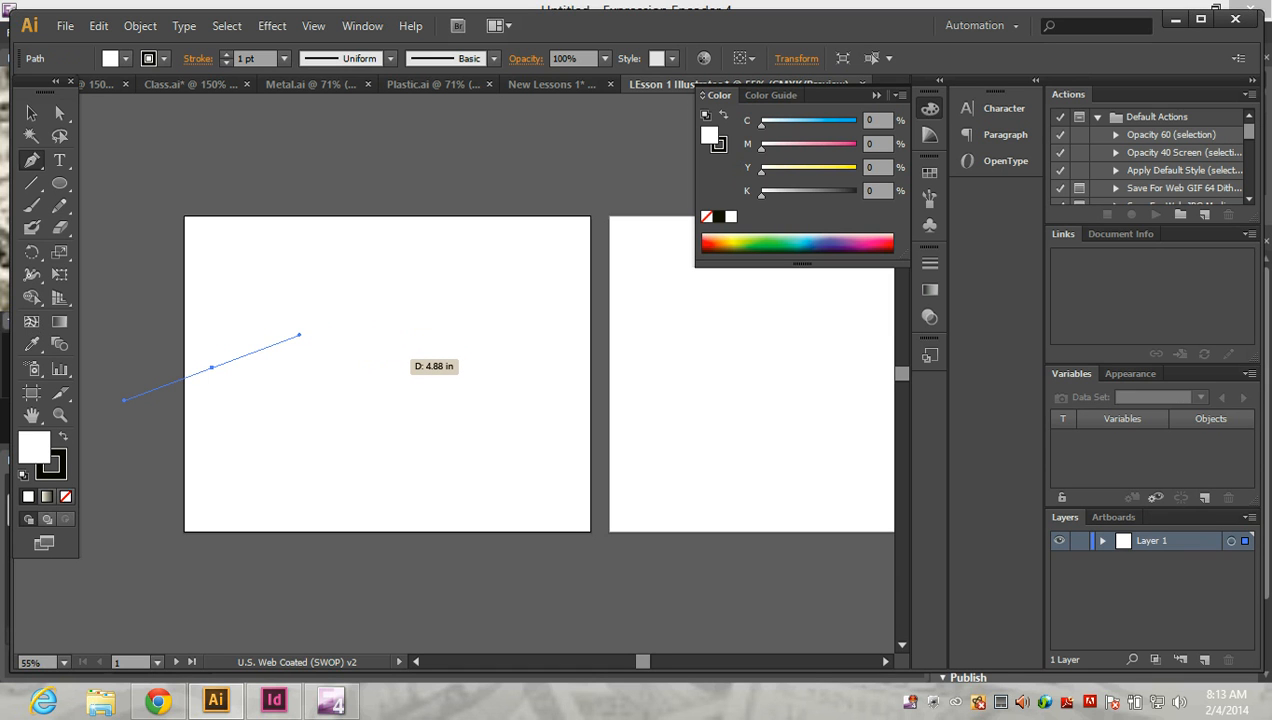
{"action": "left_click_drag", "start_coordinate": [391, 357], "coordinate": [593, 385]}
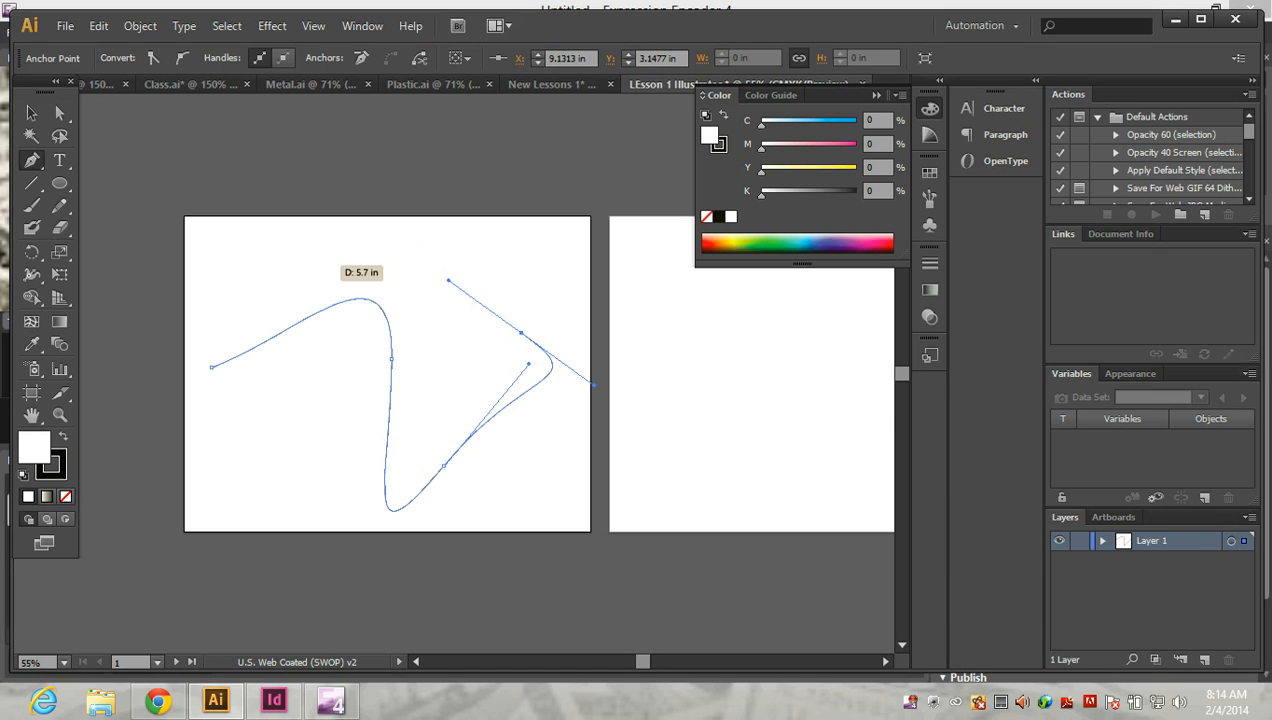
{"action": "left_click_drag", "start_coordinate": [298, 266], "coordinate": [398, 215]}
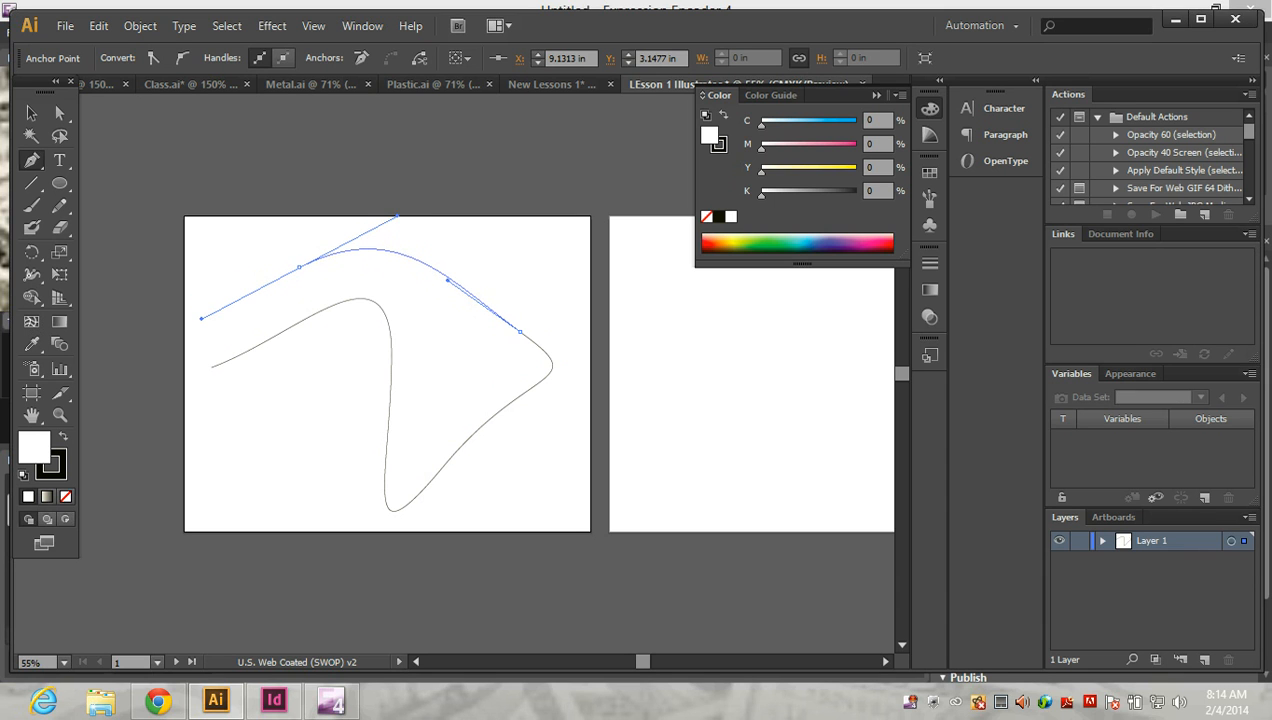
{"action": "left_click_drag", "start_coordinate": [202, 342], "coordinate": [207, 357]}
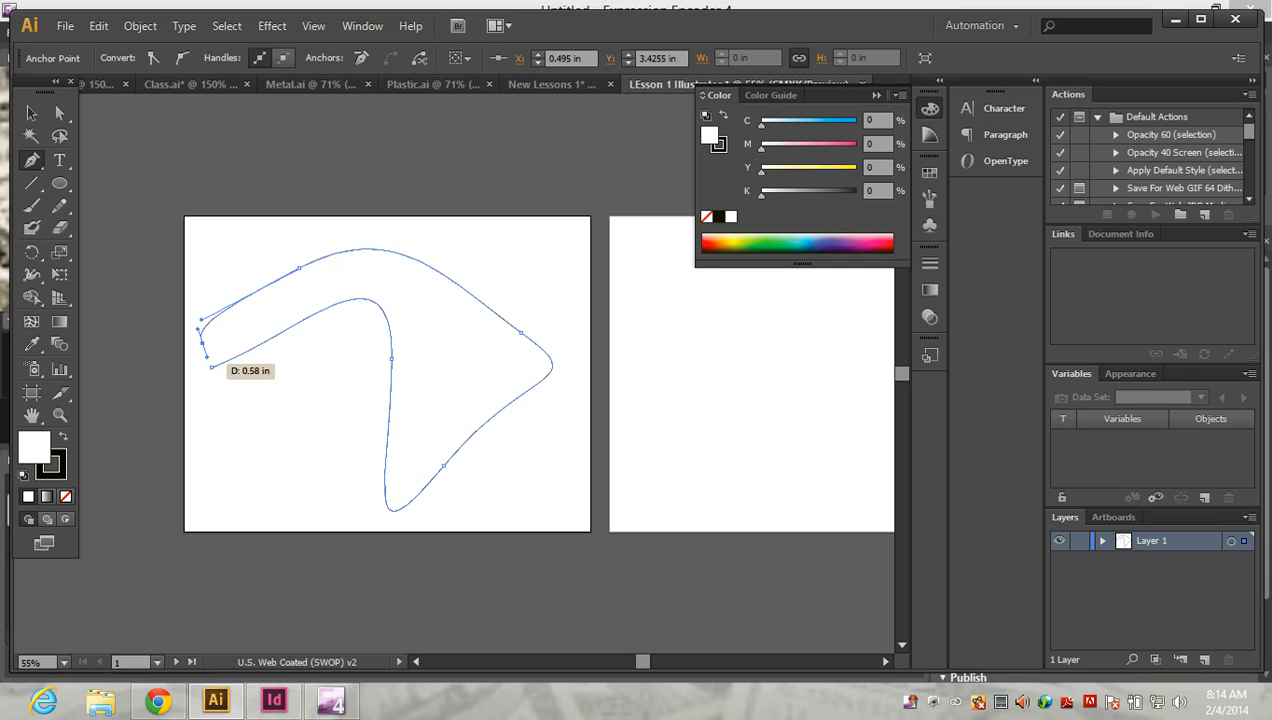
{"action": "left_click", "coordinate": [211, 367]}
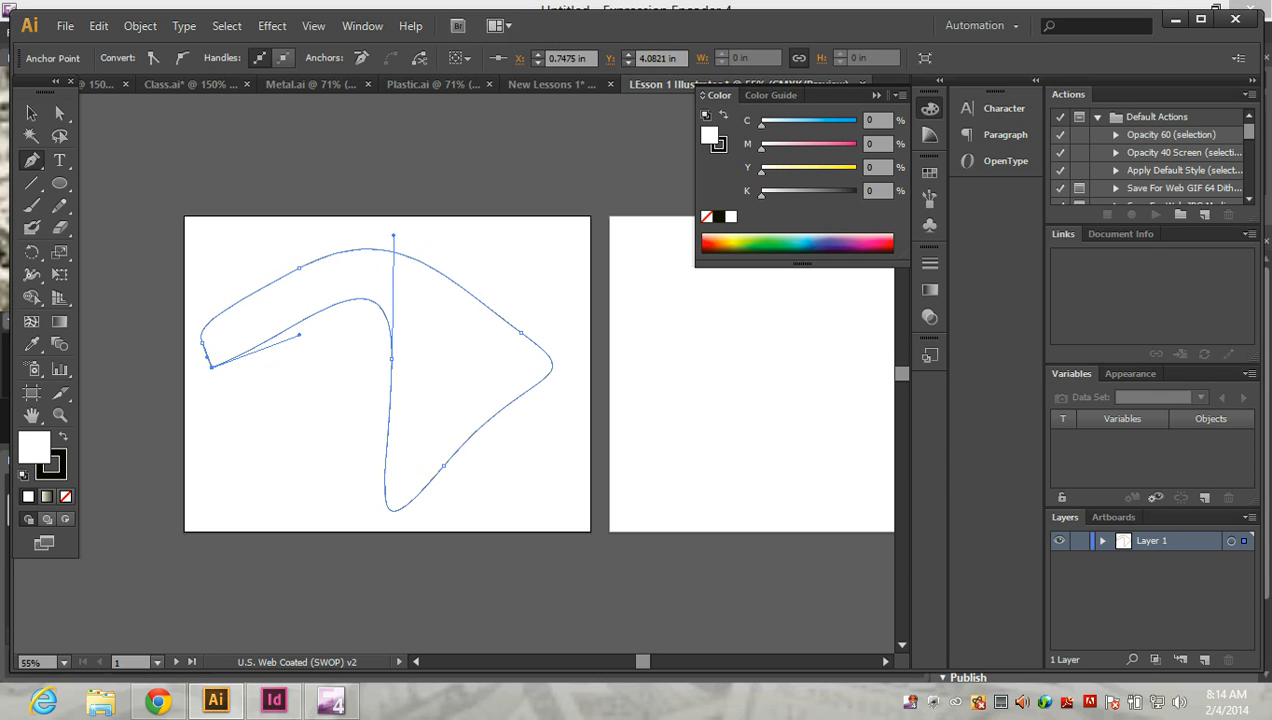
- Select the whole drawn shape and set its stroke weight to 5 pt
{"action": "left_click", "coordinate": [31, 114]}
{"action": "left_click", "coordinate": [597, 386]}
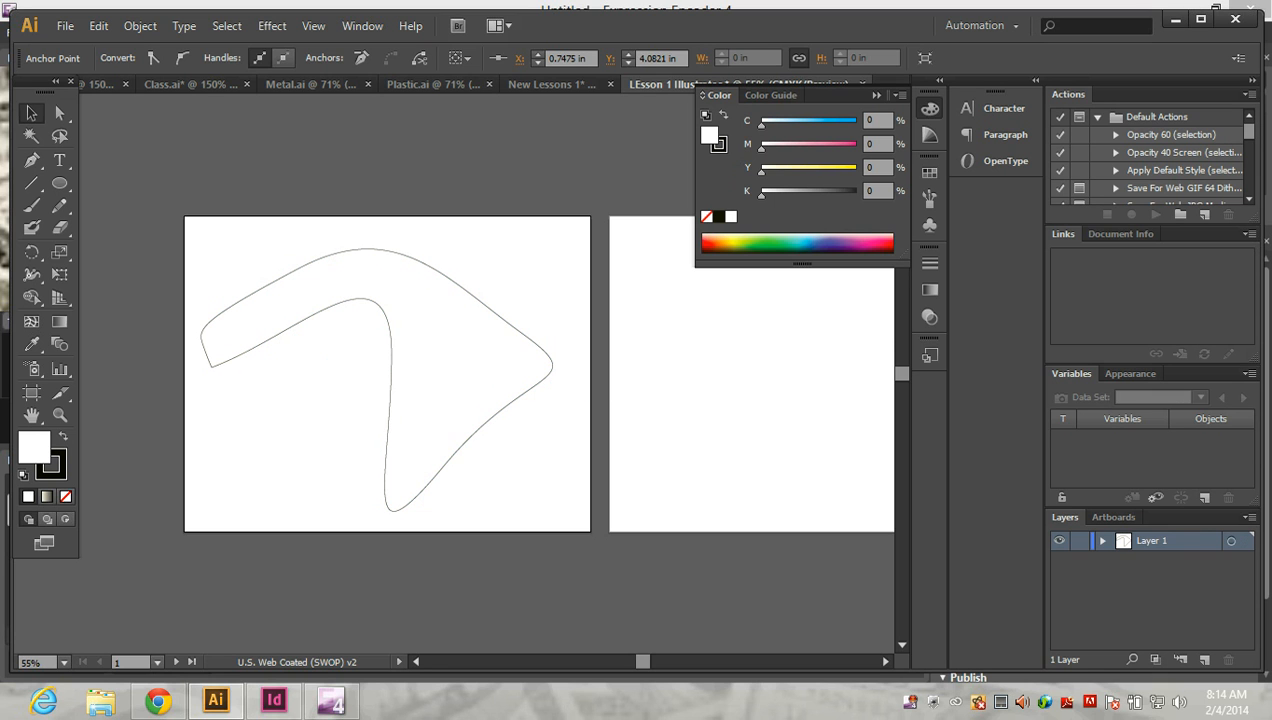
{"action": "left_click", "coordinate": [470, 363]}
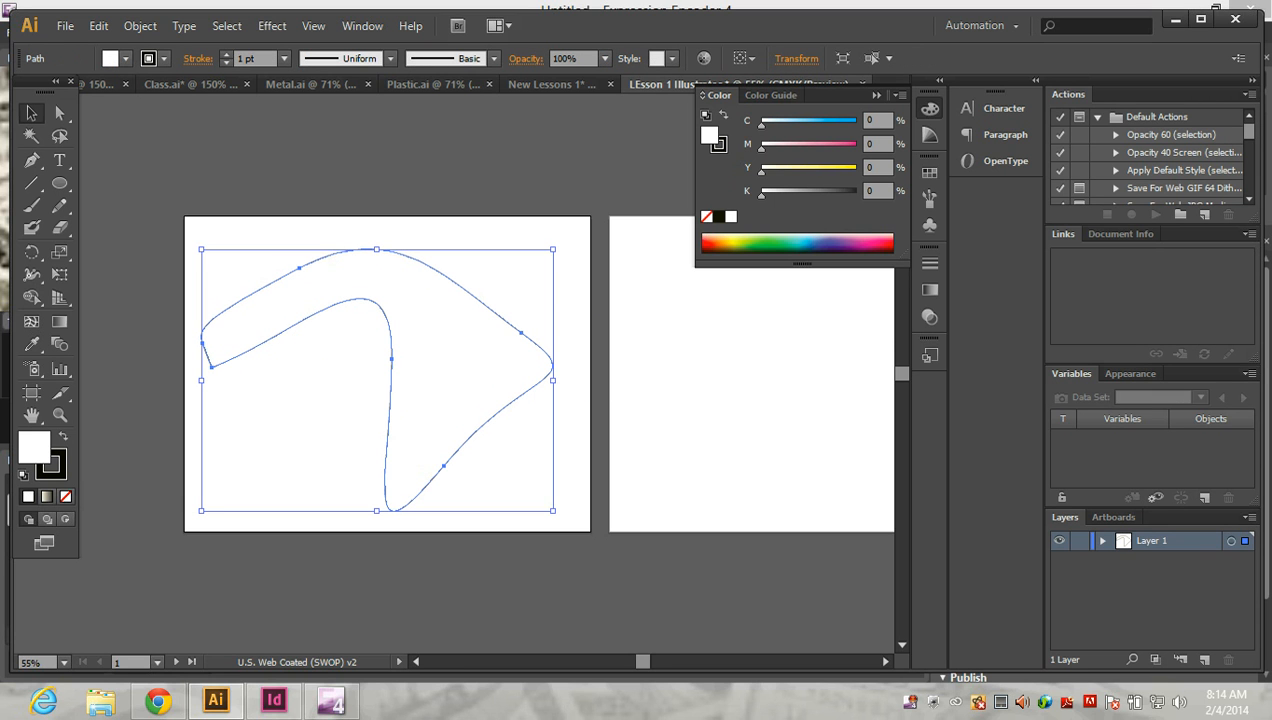
{"action": "left_click", "coordinate": [285, 58]}
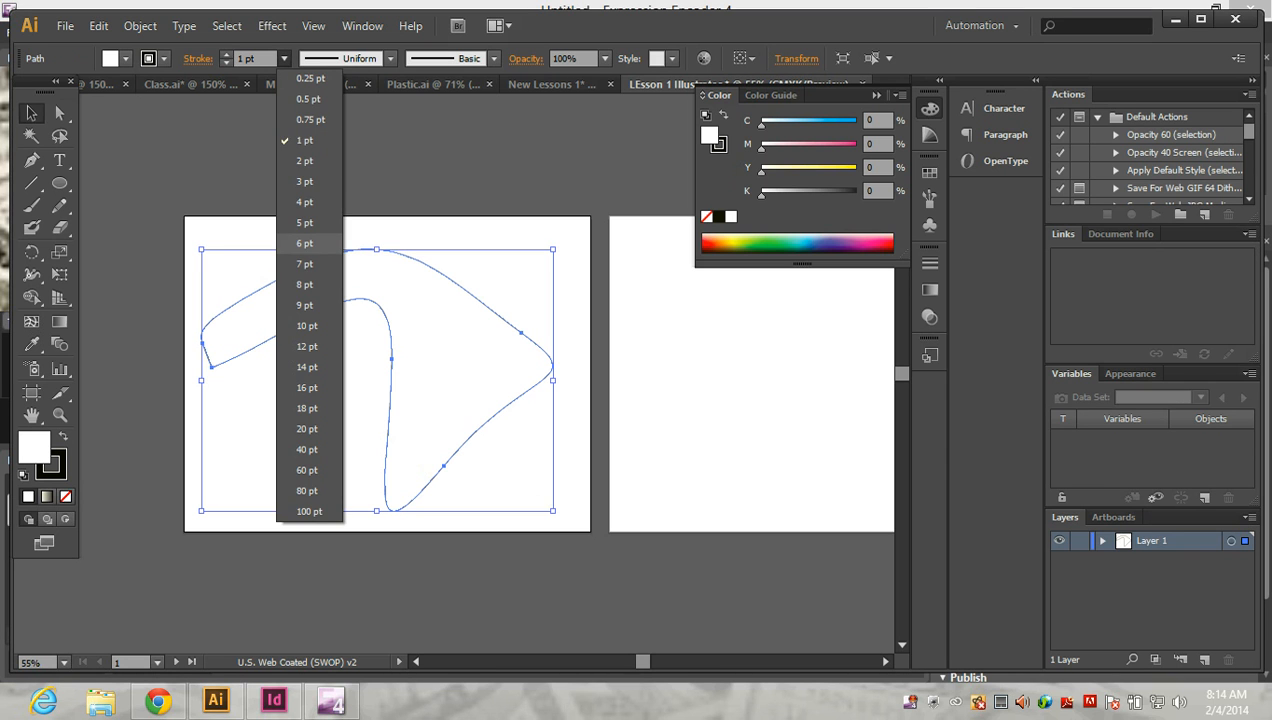
{"action": "left_click", "coordinate": [305, 222]}
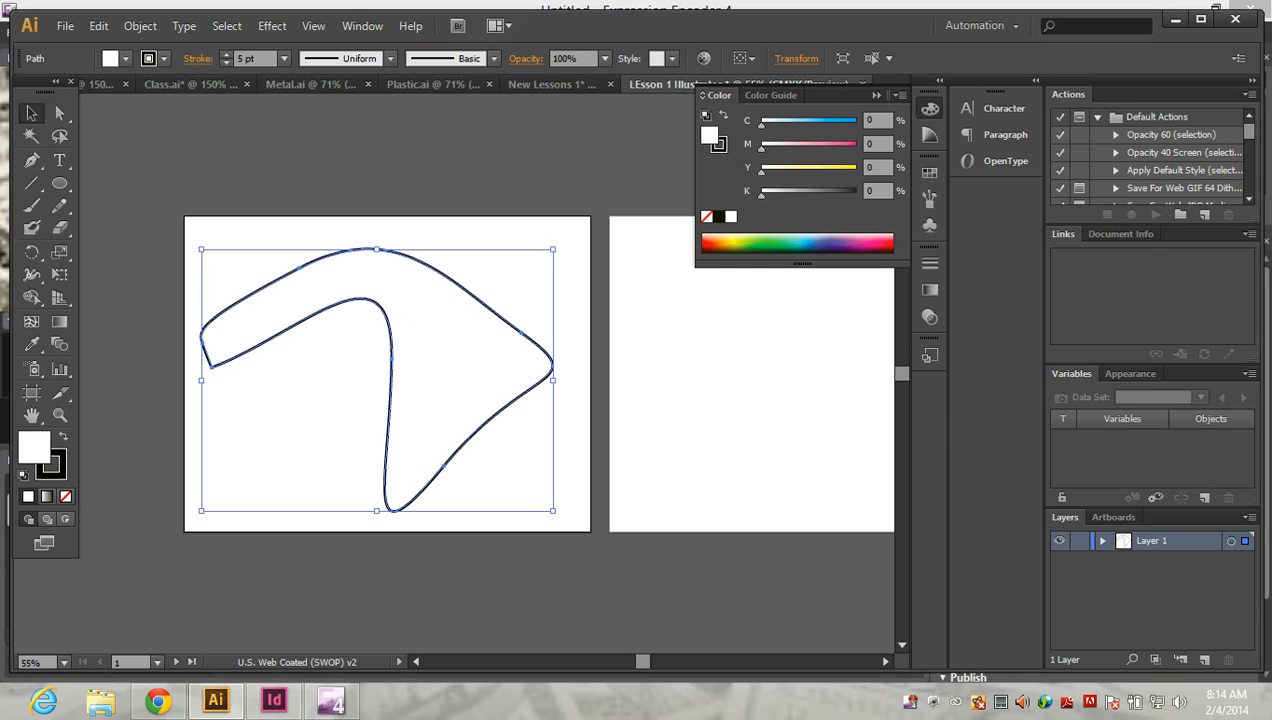
- Try the double-tapered, wedge-shaped and half-oval variable width profiles on the shape's stroke
{"action": "left_click", "coordinate": [390, 58]}
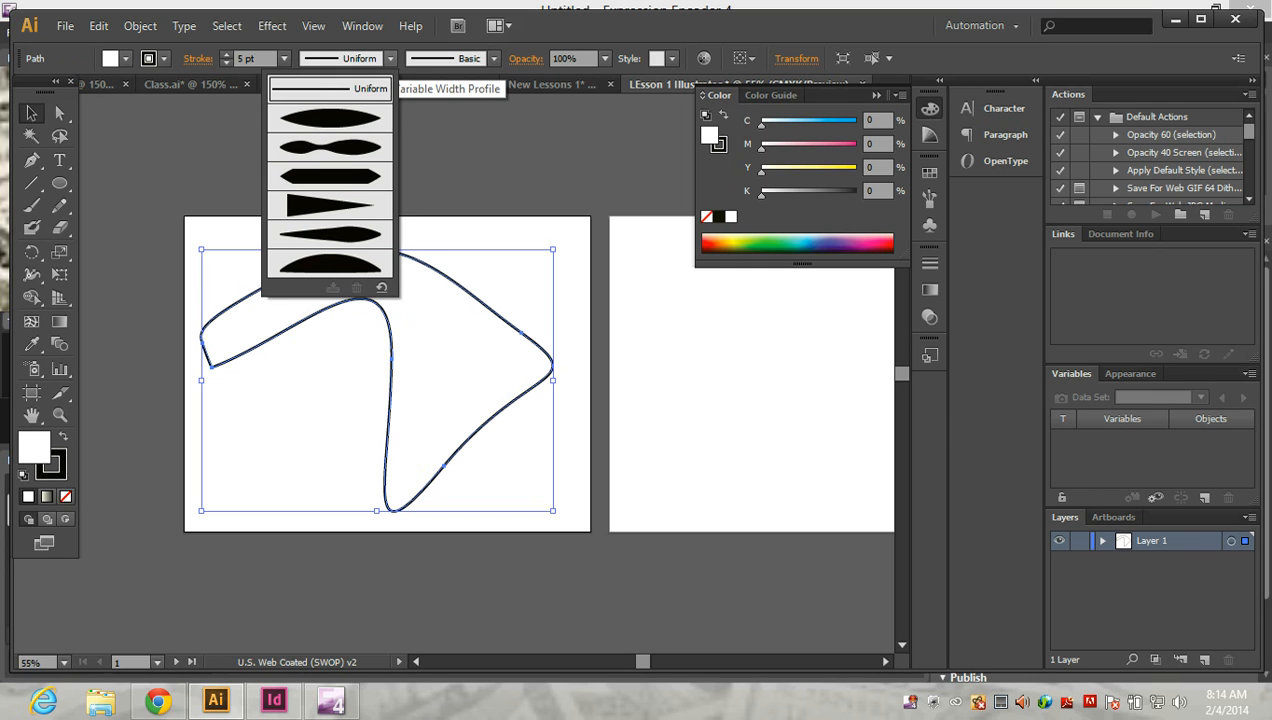
{"action": "left_click", "coordinate": [335, 118]}
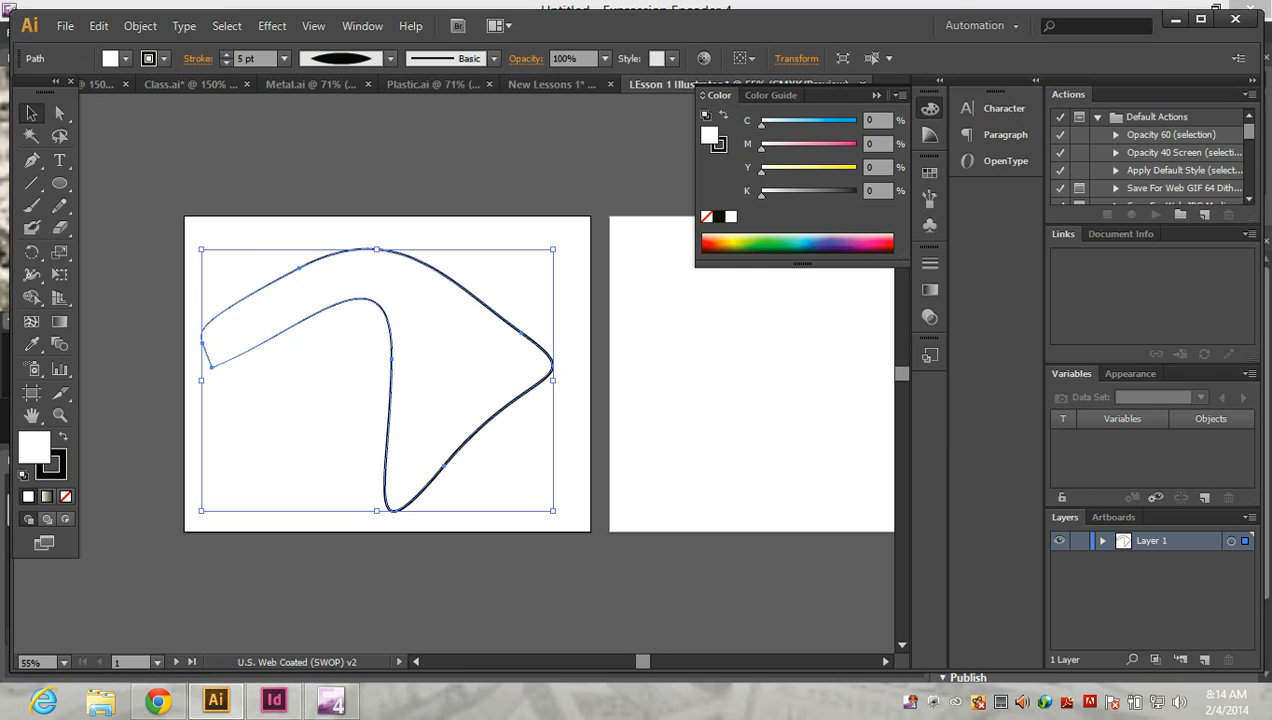
{"action": "left_click", "coordinate": [390, 58]}
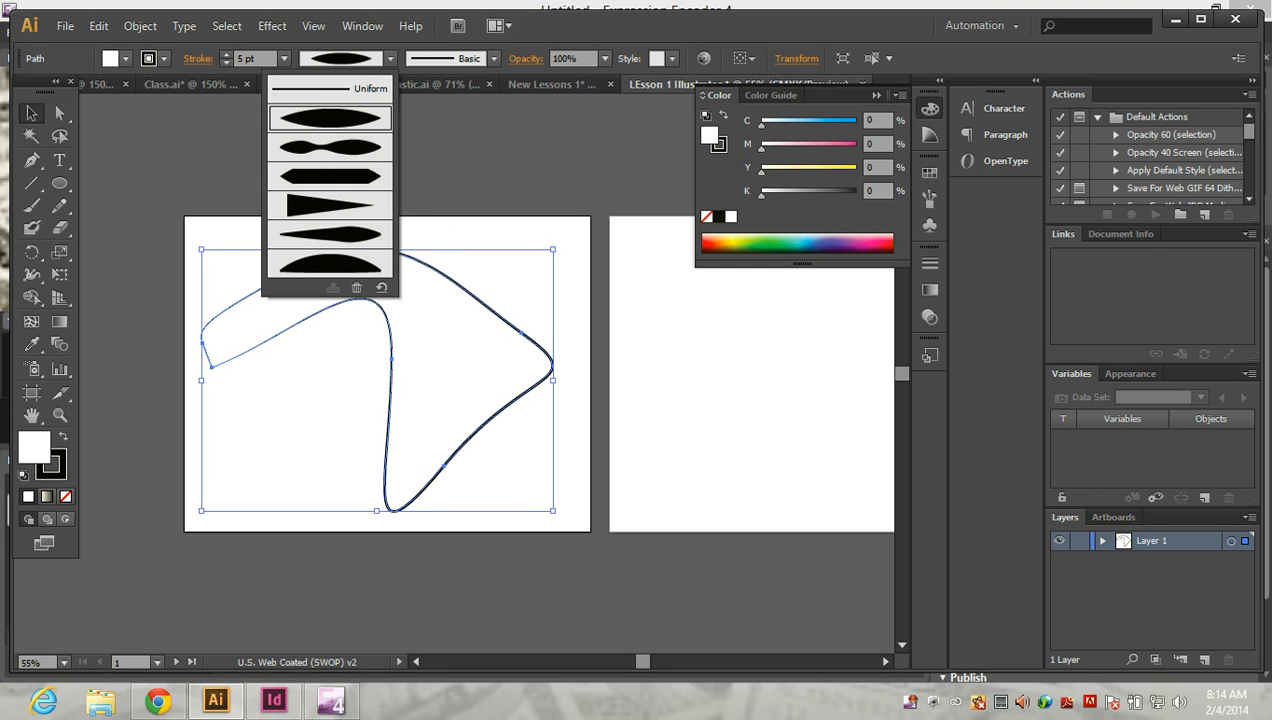
{"action": "left_click", "coordinate": [335, 235]}
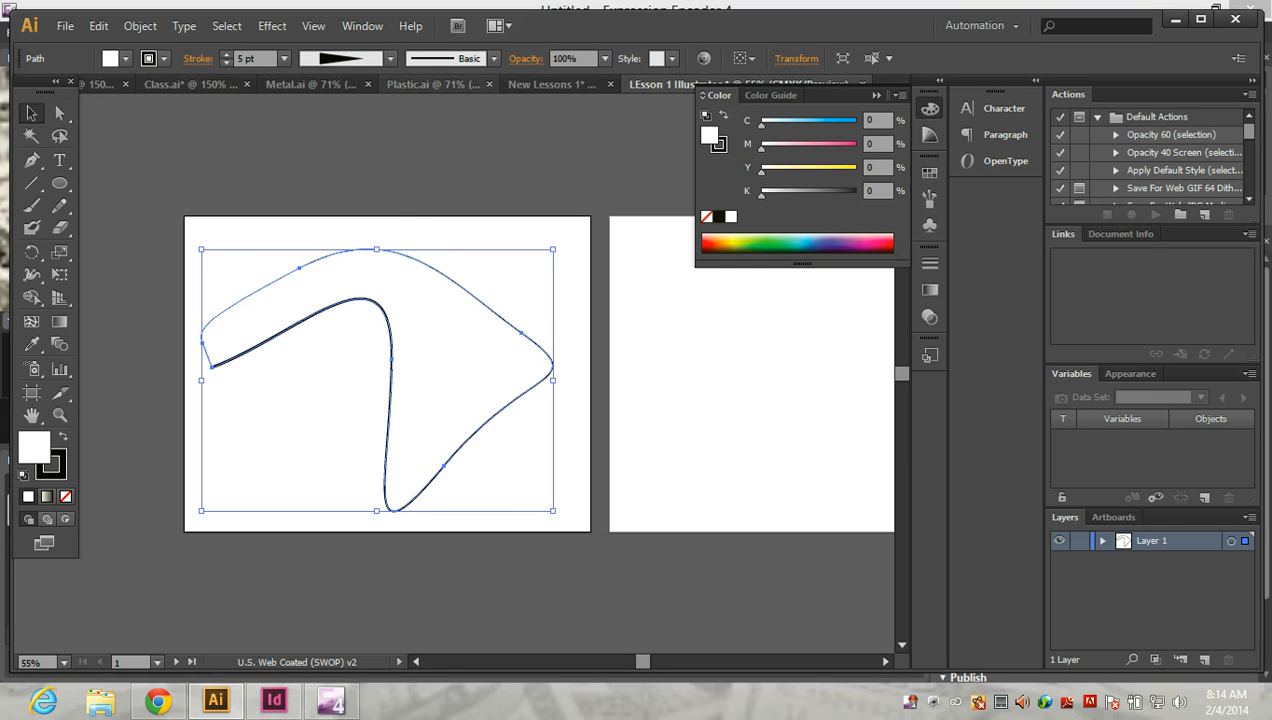
{"action": "left_click", "coordinate": [390, 58]}
{"action": "left_click", "coordinate": [385, 272]}
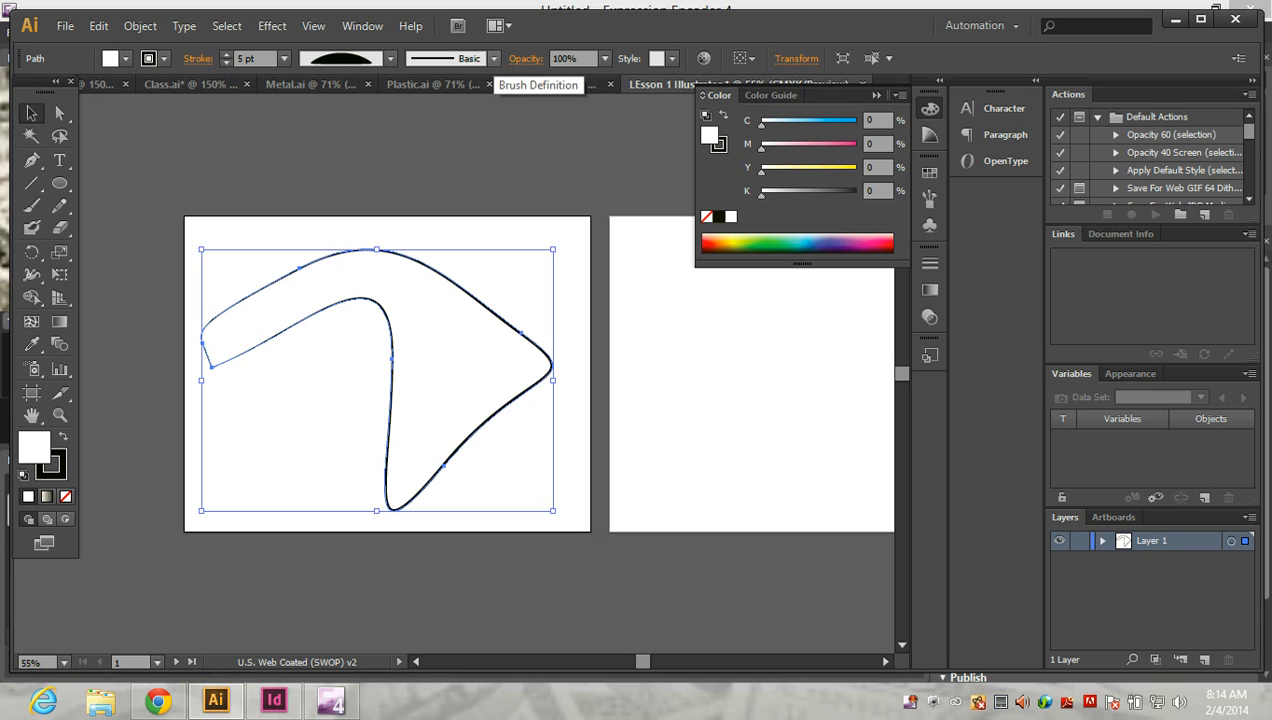
- Try the 15 pt. Round, Basic and 6.00 Mop brushes on the shape's stroke and settle on the rough charcoal-textured brush
{"action": "left_click", "coordinate": [493, 58]}
{"action": "left_click", "coordinate": [357, 99]}
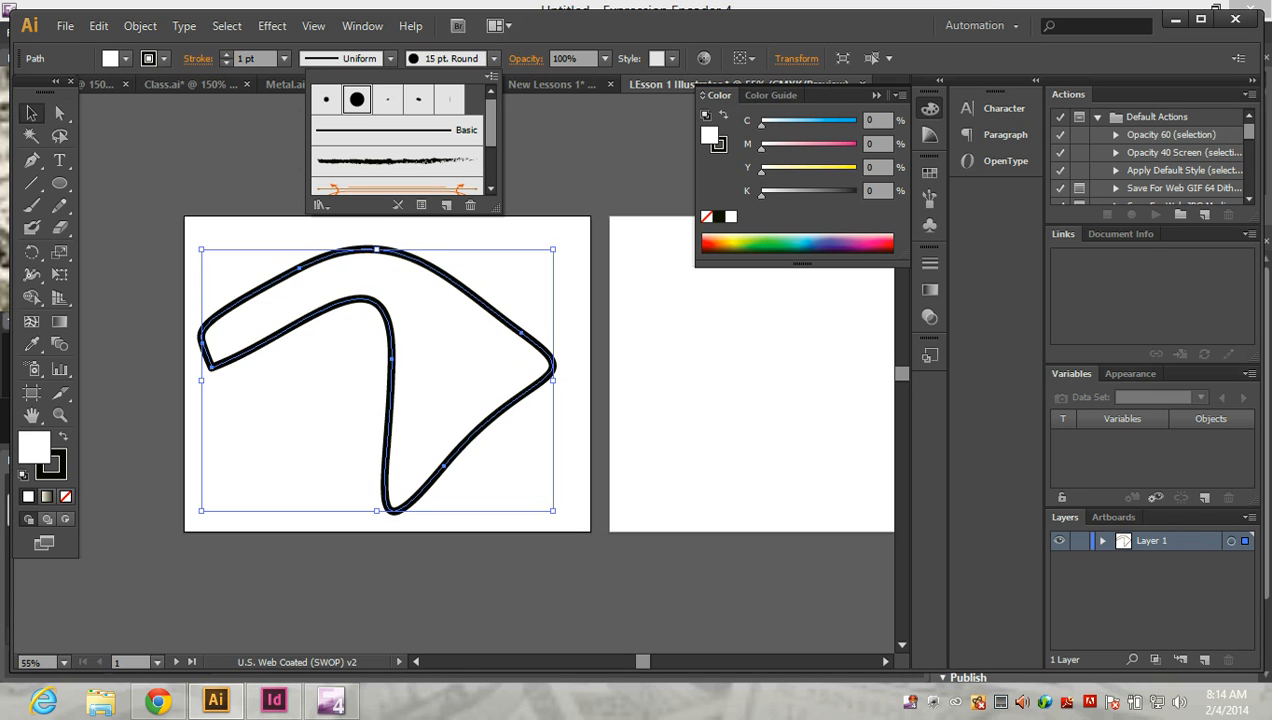
{"action": "left_click", "coordinate": [397, 130]}
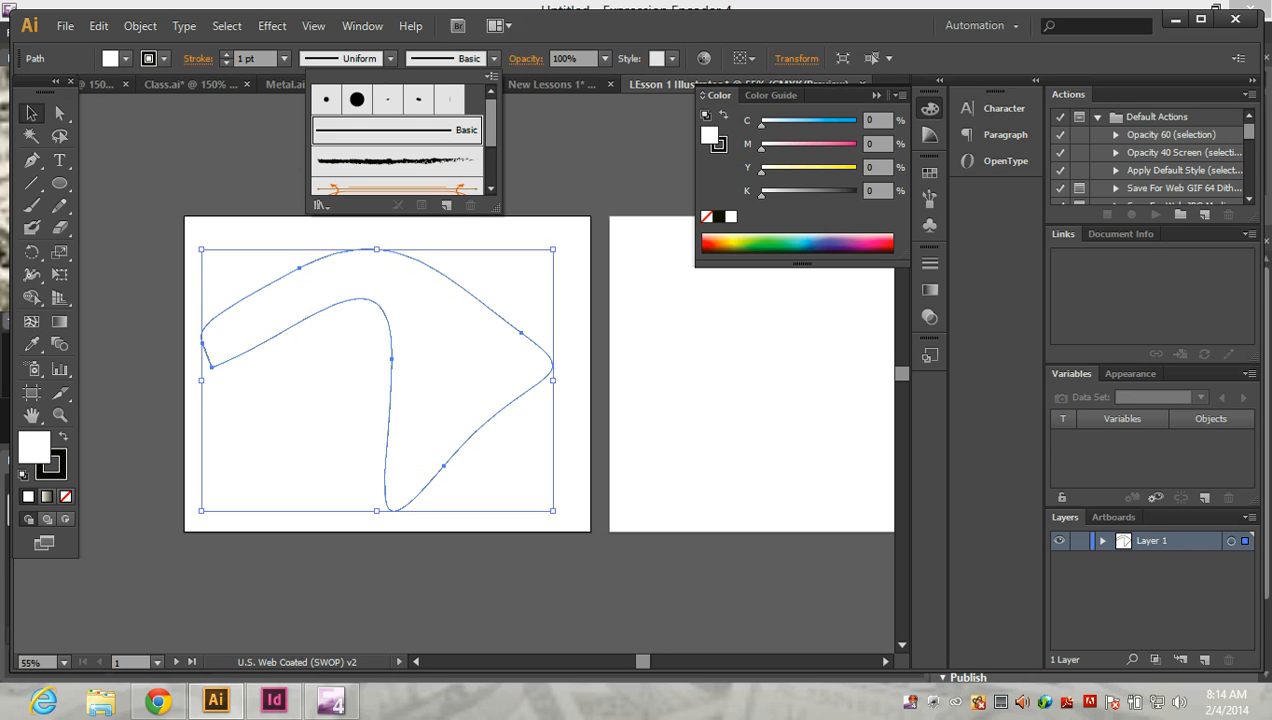
{"action": "left_click", "coordinate": [397, 161]}
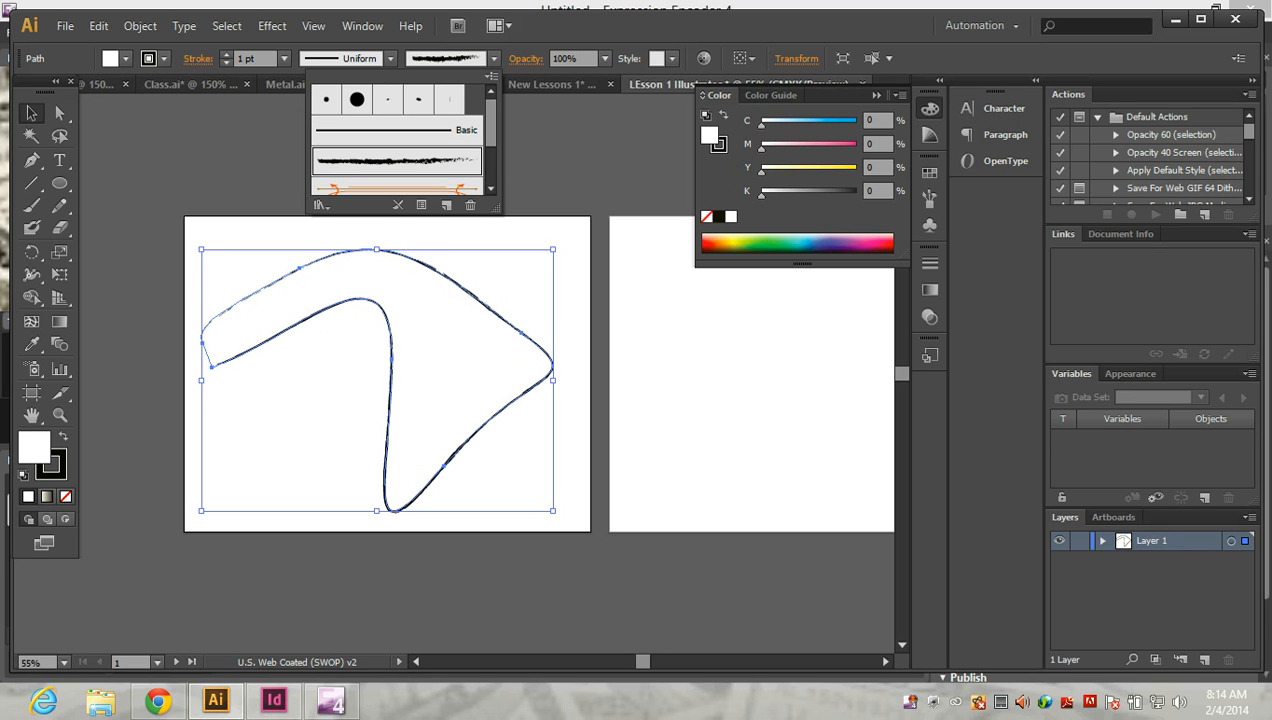
{"action": "scroll", "coordinate": [489, 120], "scroll_direction": "down", "scroll_amount": 2}
{"action": "left_click", "coordinate": [392, 148]}
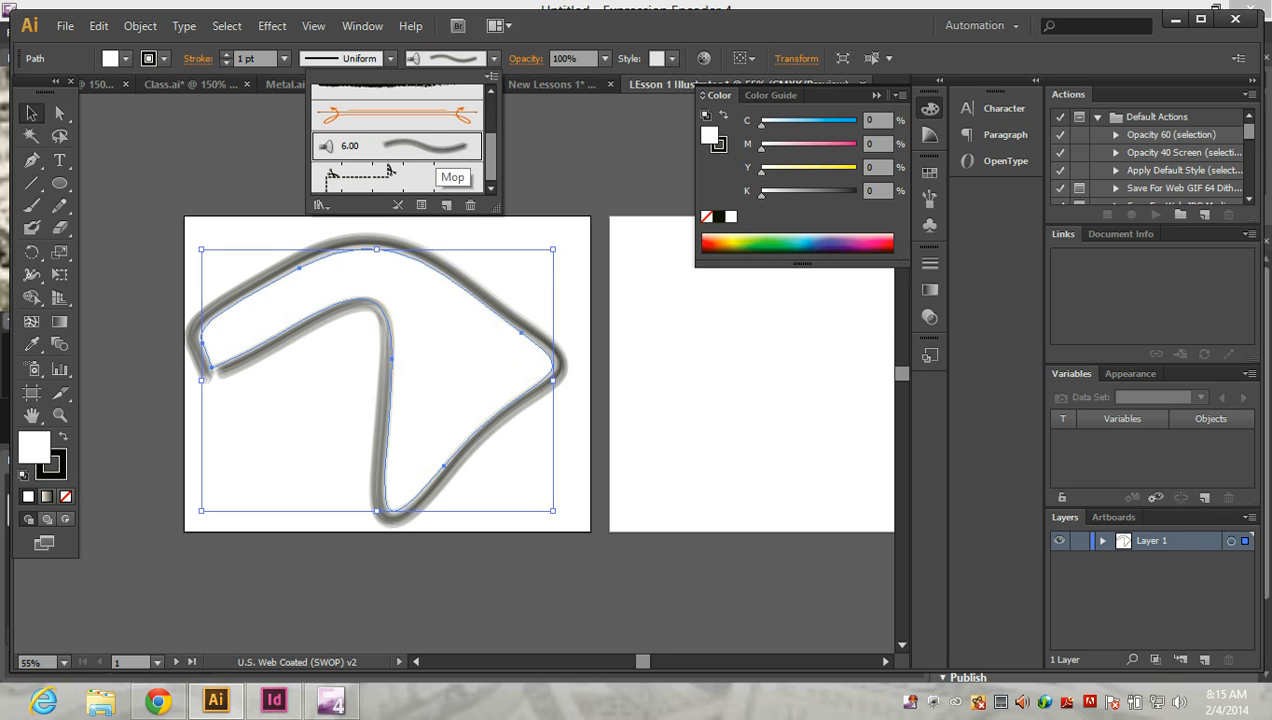
{"action": "scroll", "coordinate": [390, 170], "scroll_direction": "up", "scroll_amount": 2}
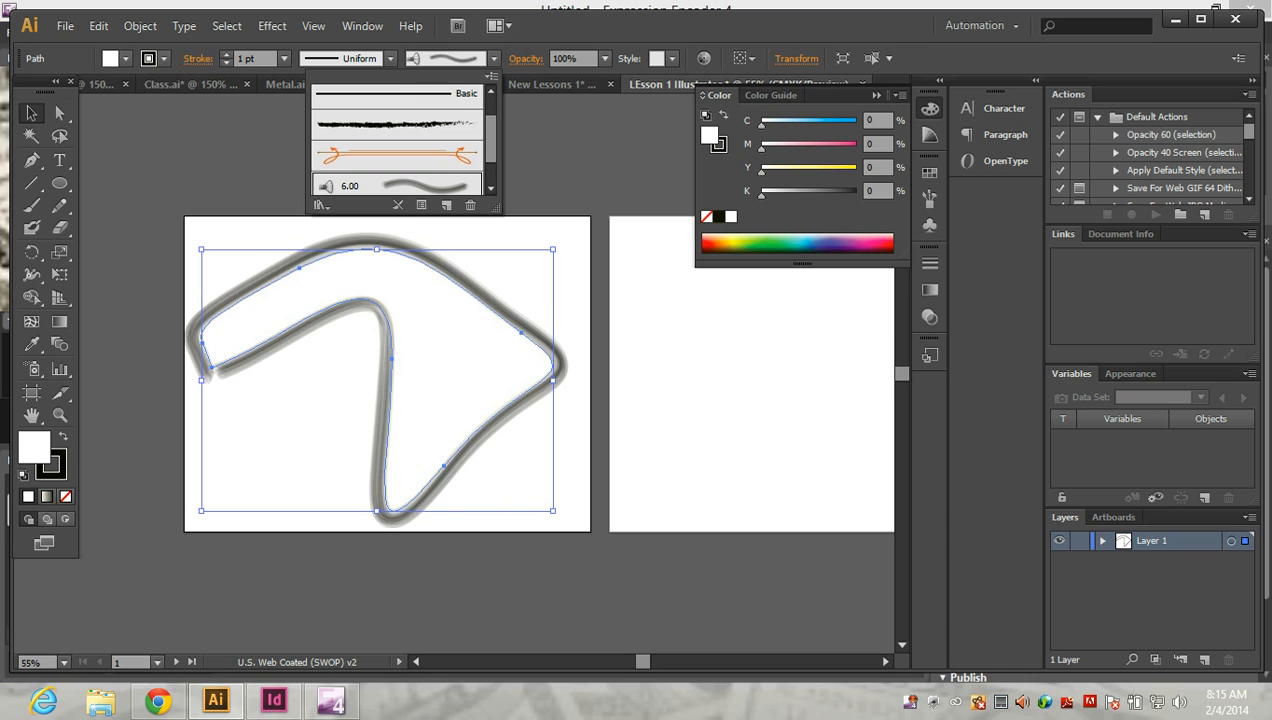
{"action": "left_click", "coordinate": [380, 123]}
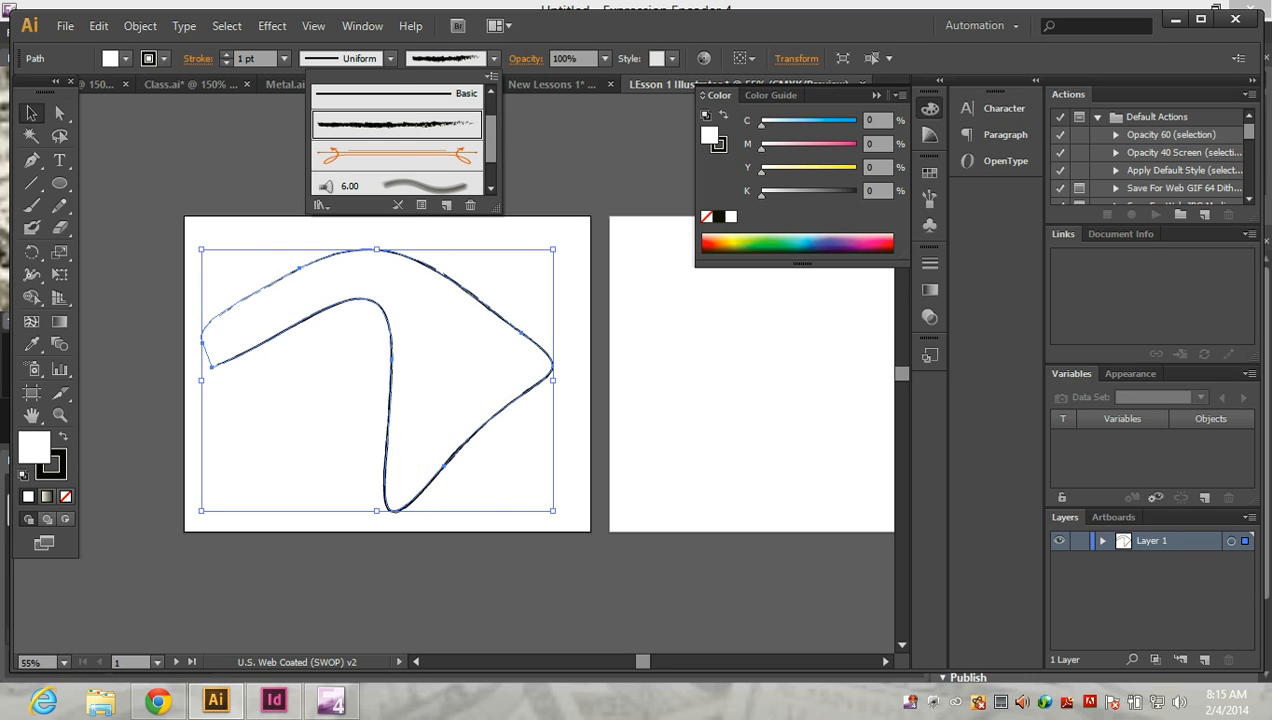
{"action": "key", "text": "x"}
{"action": "key", "text": "Escape"}
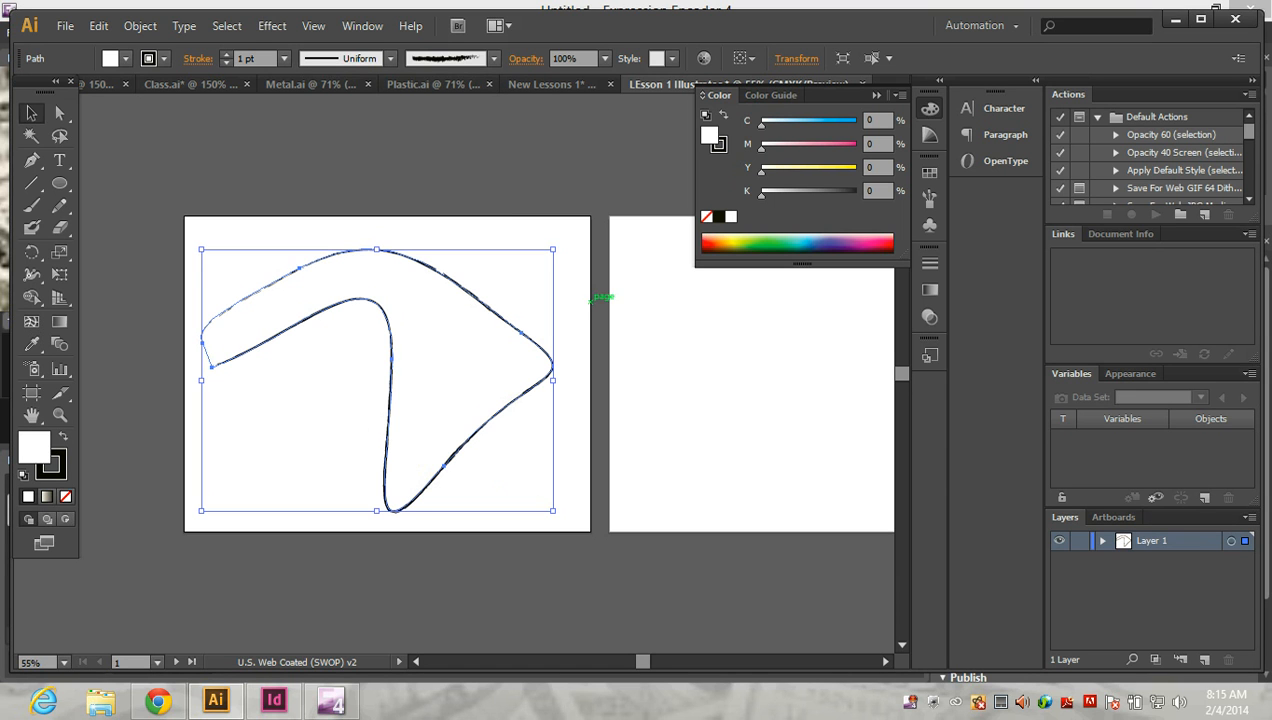
- Try to change the selected shape's fill to a cyan-blue hue of 192° in the Color Picker
{"action": "double_click", "coordinate": [34, 447]}
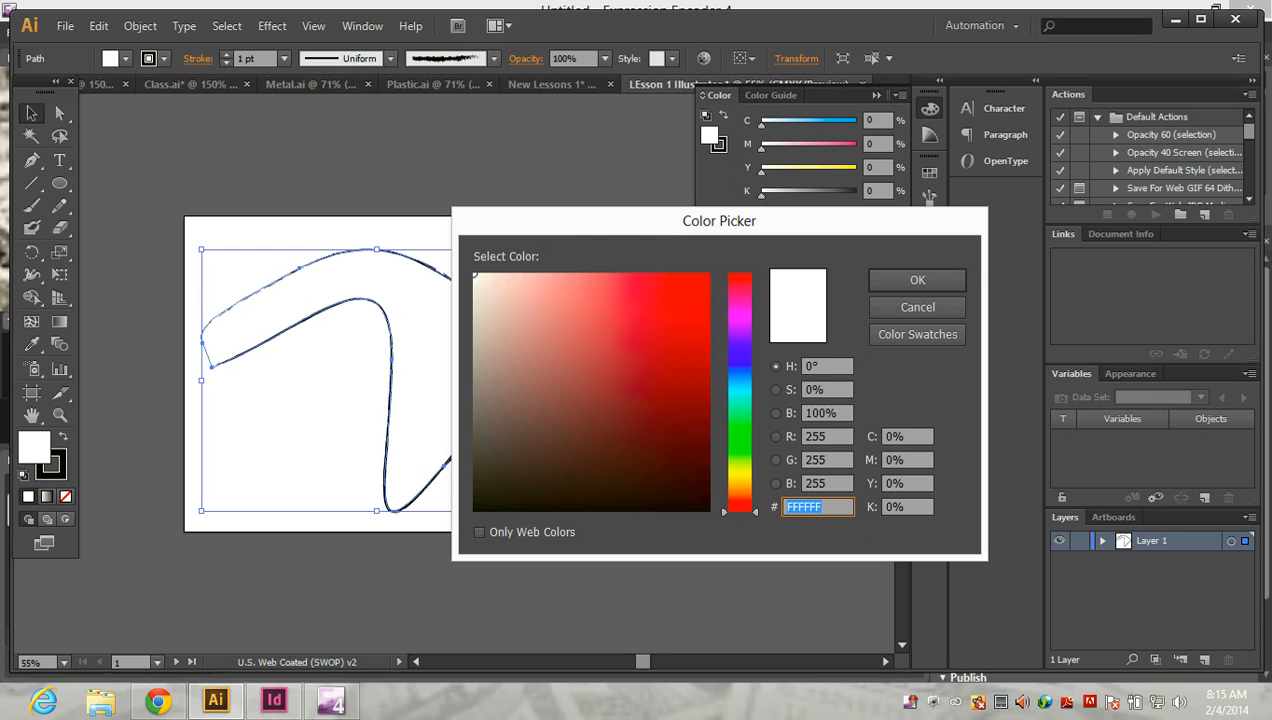
{"action": "left_click", "coordinate": [740, 385]}
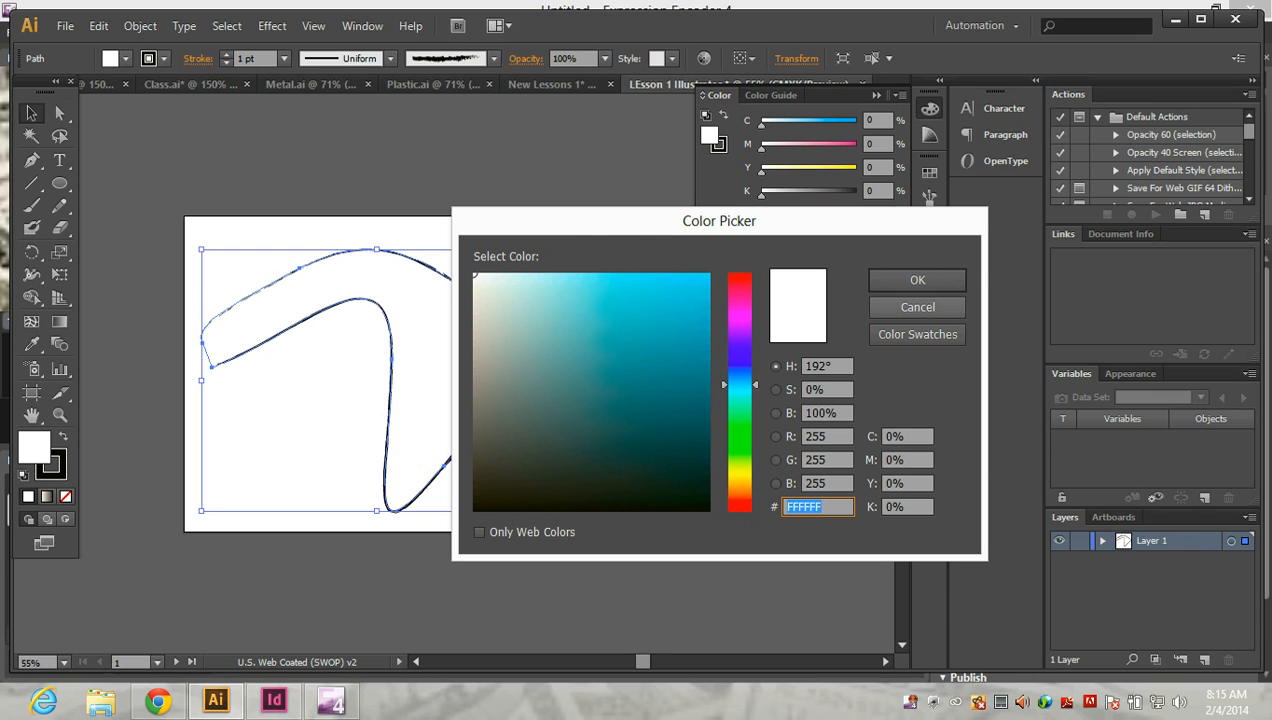
{"action": "left_click", "coordinate": [917, 280]}
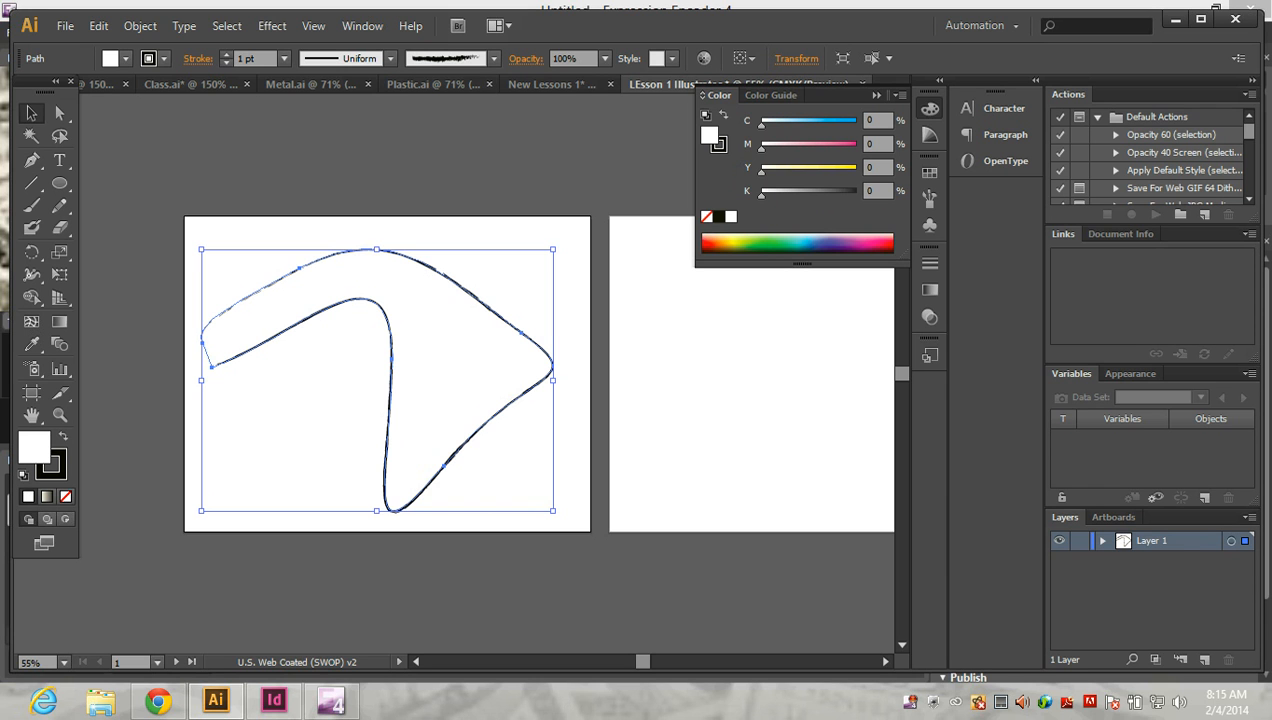
- Try to join the whole selected path to close the apparent gap at the shape's narrow end
{"action": "key", "text": "ctrl+plus"}
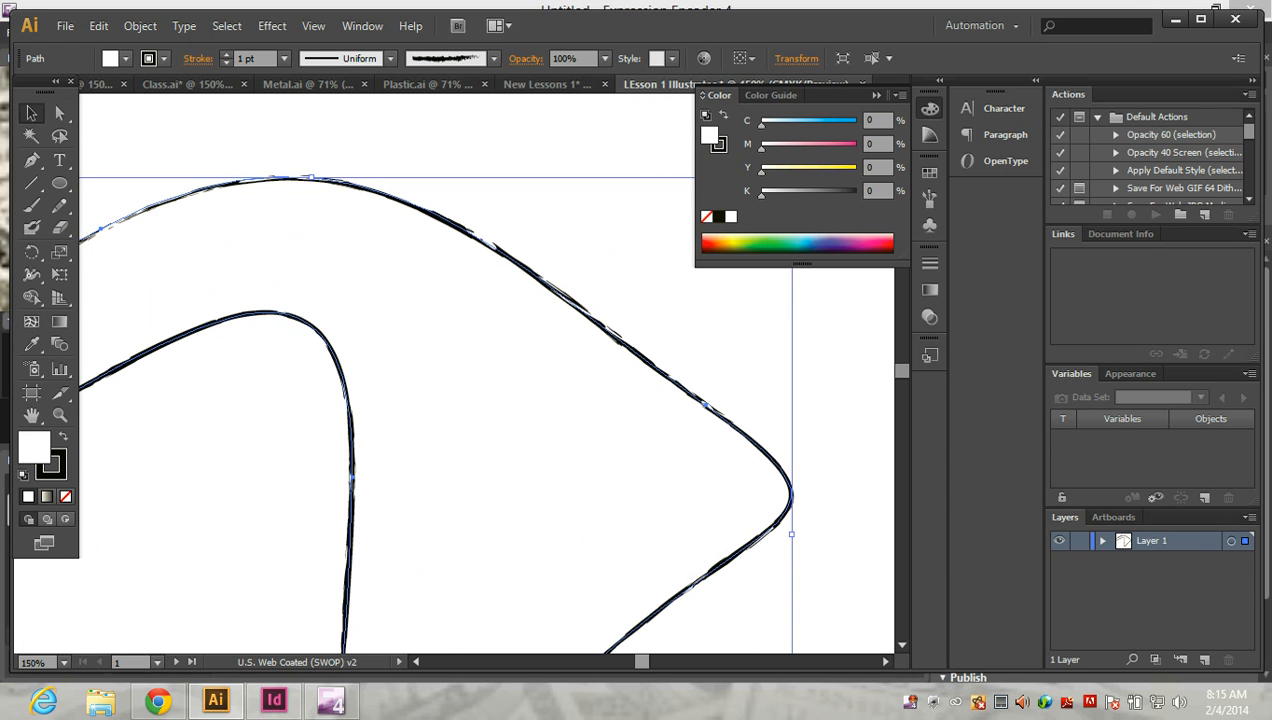
{"action": "scroll", "coordinate": [486, 373], "scroll_direction": "left", "scroll_amount": 12}
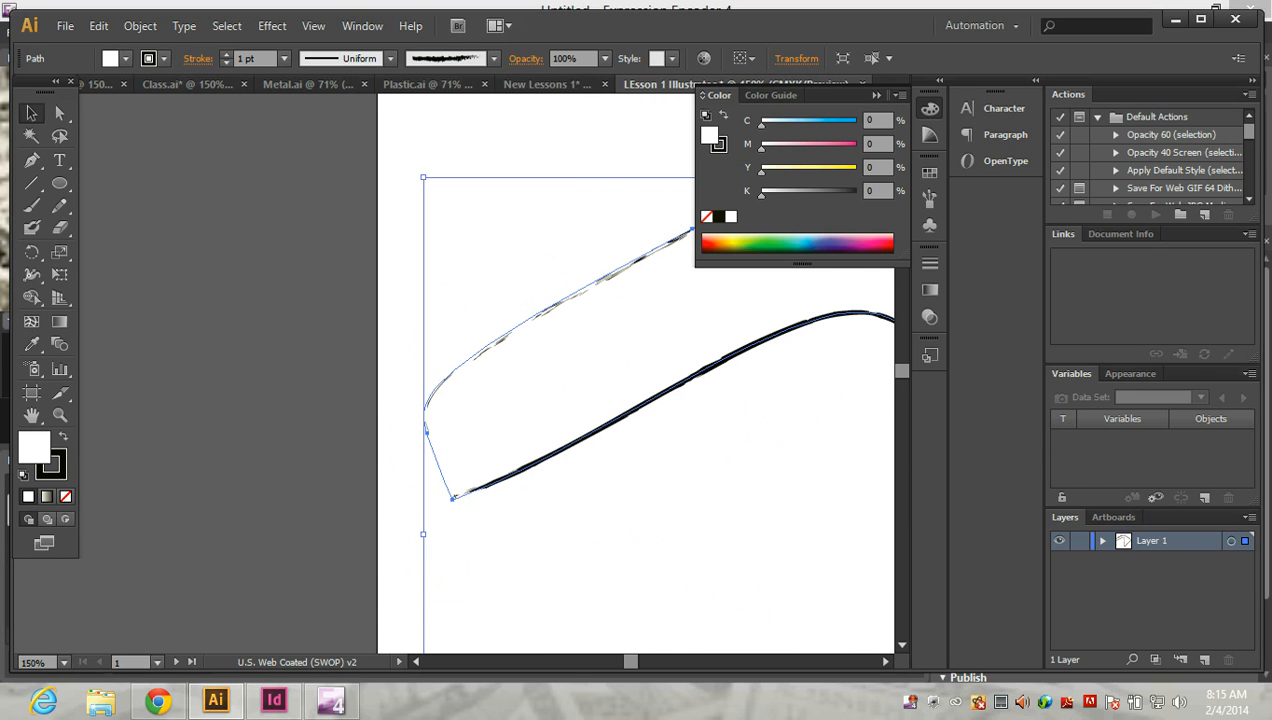
{"action": "scroll", "coordinate": [512, 509], "scroll_direction": "up", "scroll_amount": 2}
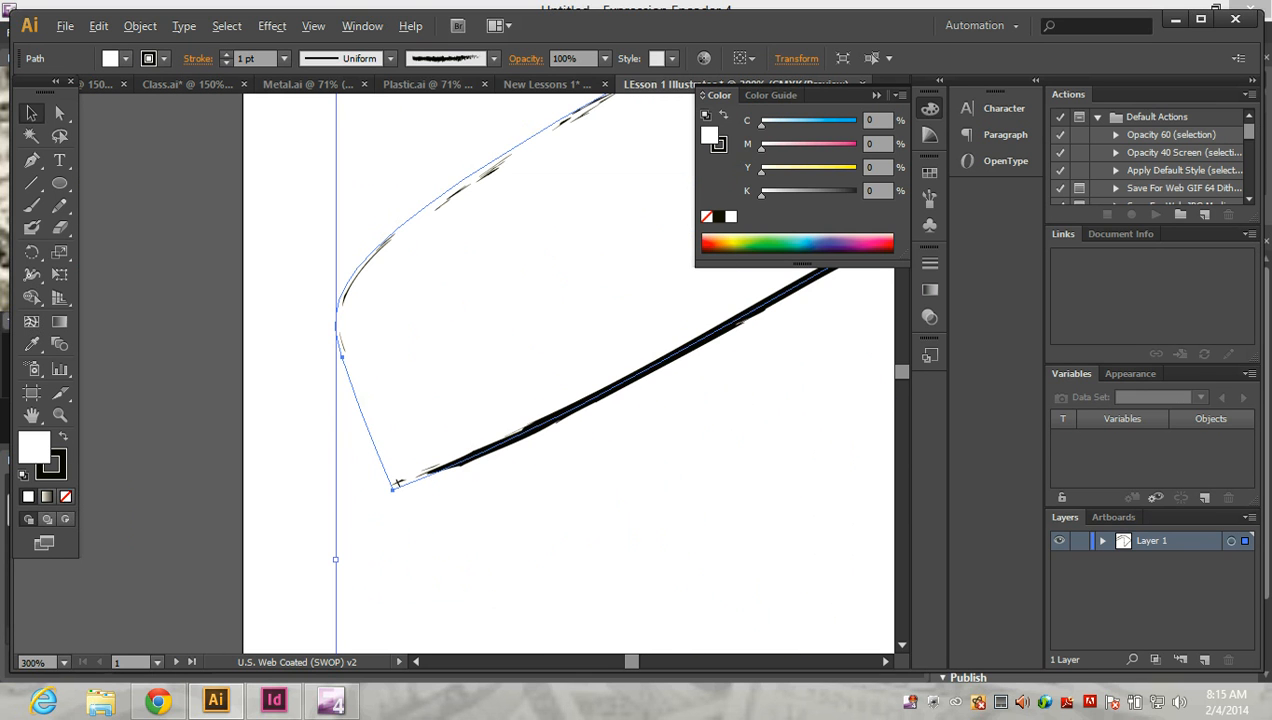
{"action": "left_click_drag", "start_coordinate": [356, 476], "coordinate": [428, 508]}
{"action": "left_click_drag", "start_coordinate": [464, 480], "coordinate": [398, 486]}
{"action": "left_click", "coordinate": [140, 25]}
{"action": "mouse_move", "coordinate": [99, 25]}
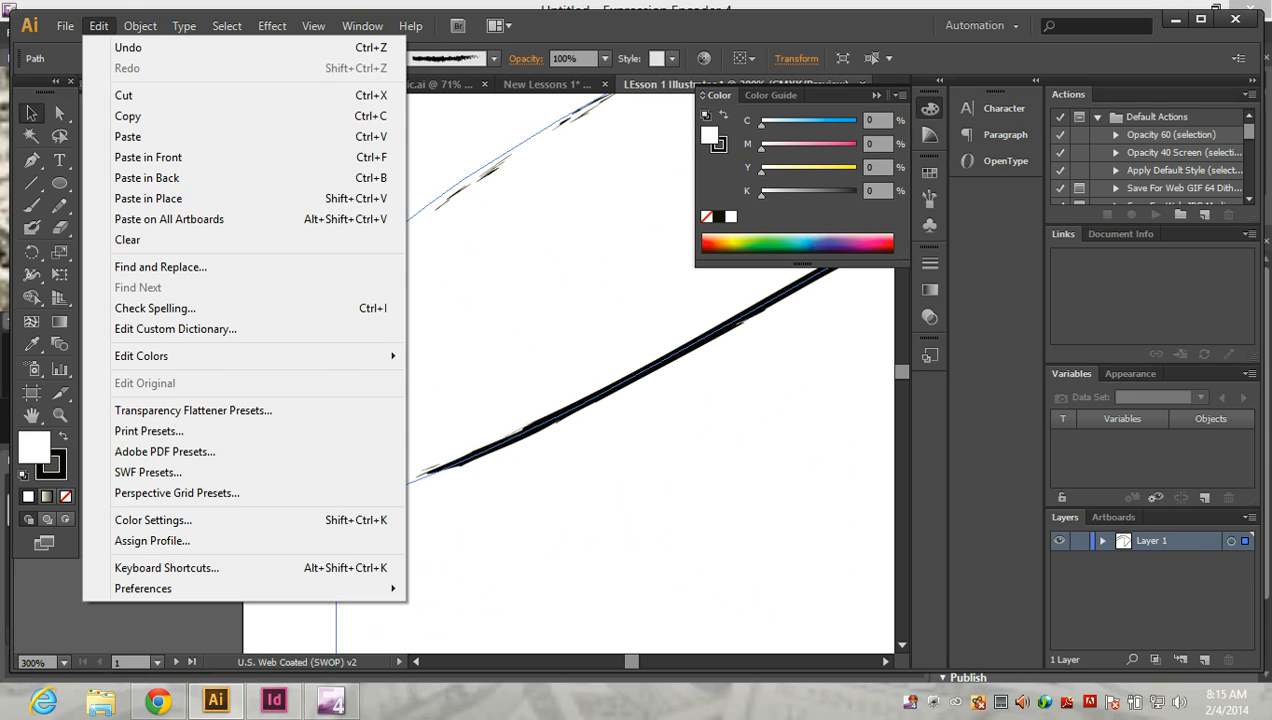
{"action": "mouse_move", "coordinate": [140, 25]}
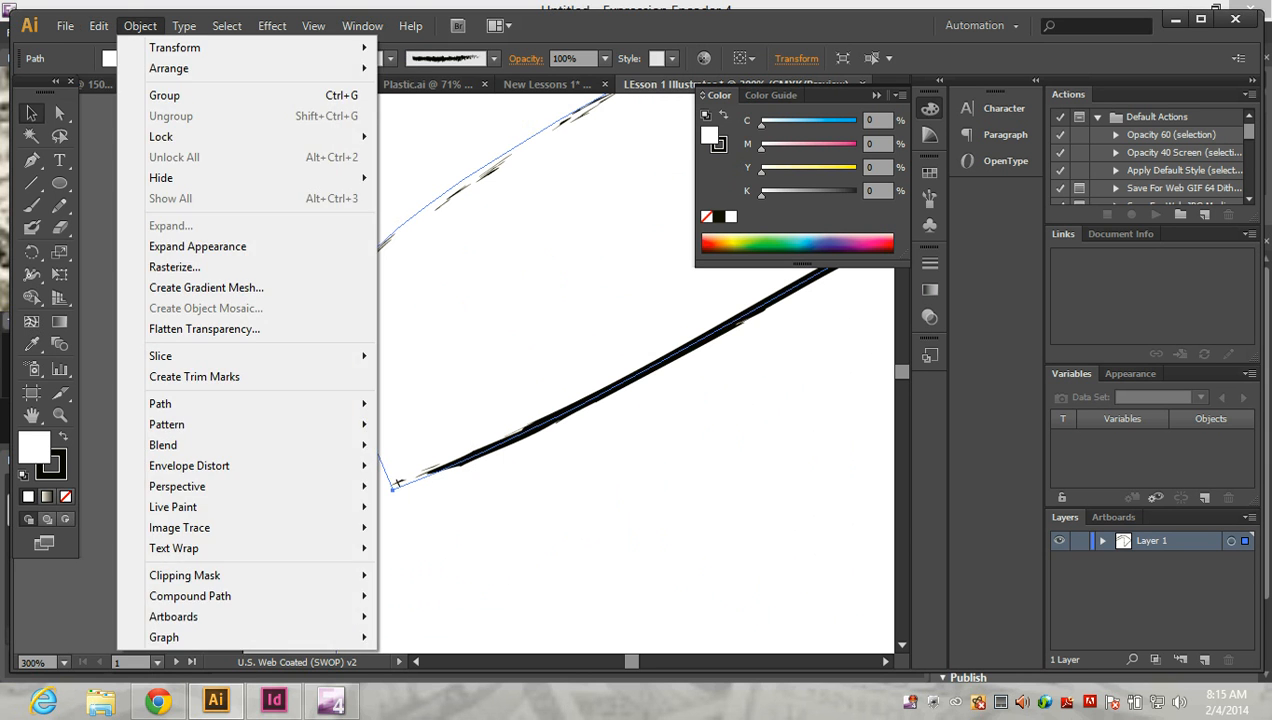
{"action": "mouse_move", "coordinate": [200, 403]}
{"action": "left_click", "coordinate": [418, 403]}
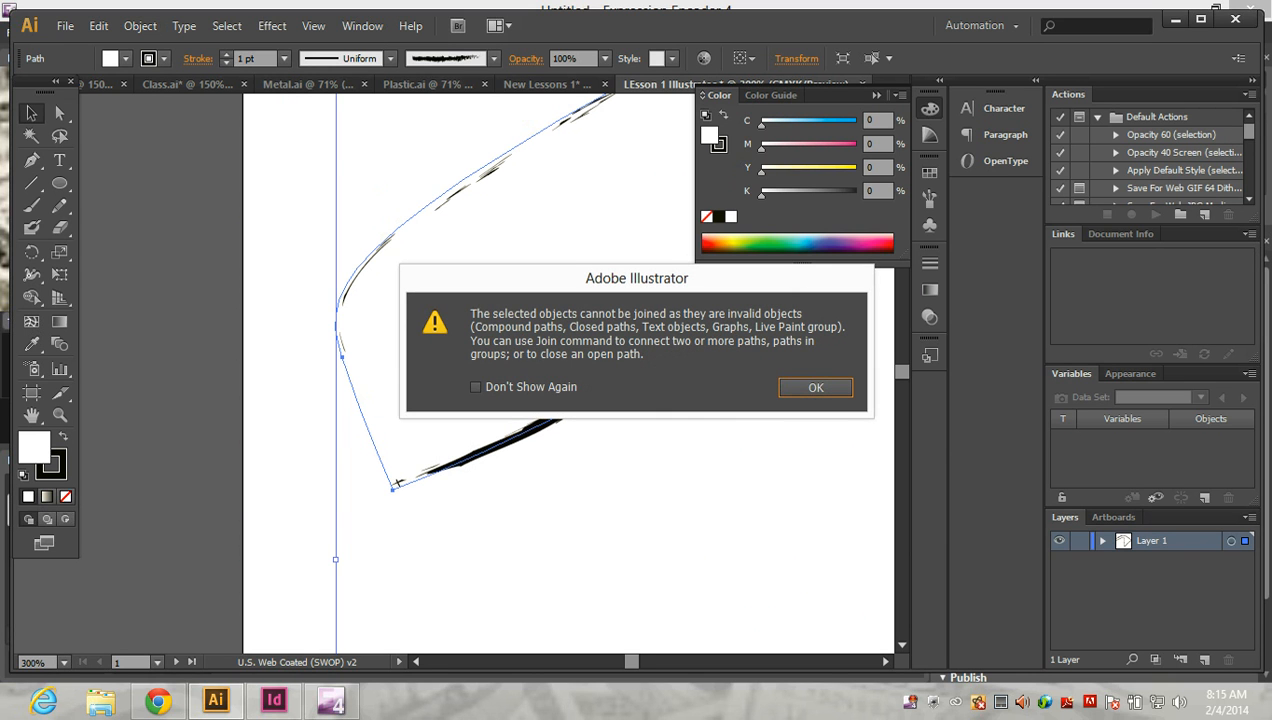
{"action": "key", "text": "Return"}
- Directly select the two anchor points at the shape's narrow end and try to join them
{"action": "key", "text": "shift+e"}
{"action": "key", "text": "a"}
{"action": "left_click", "coordinate": [397, 485]}
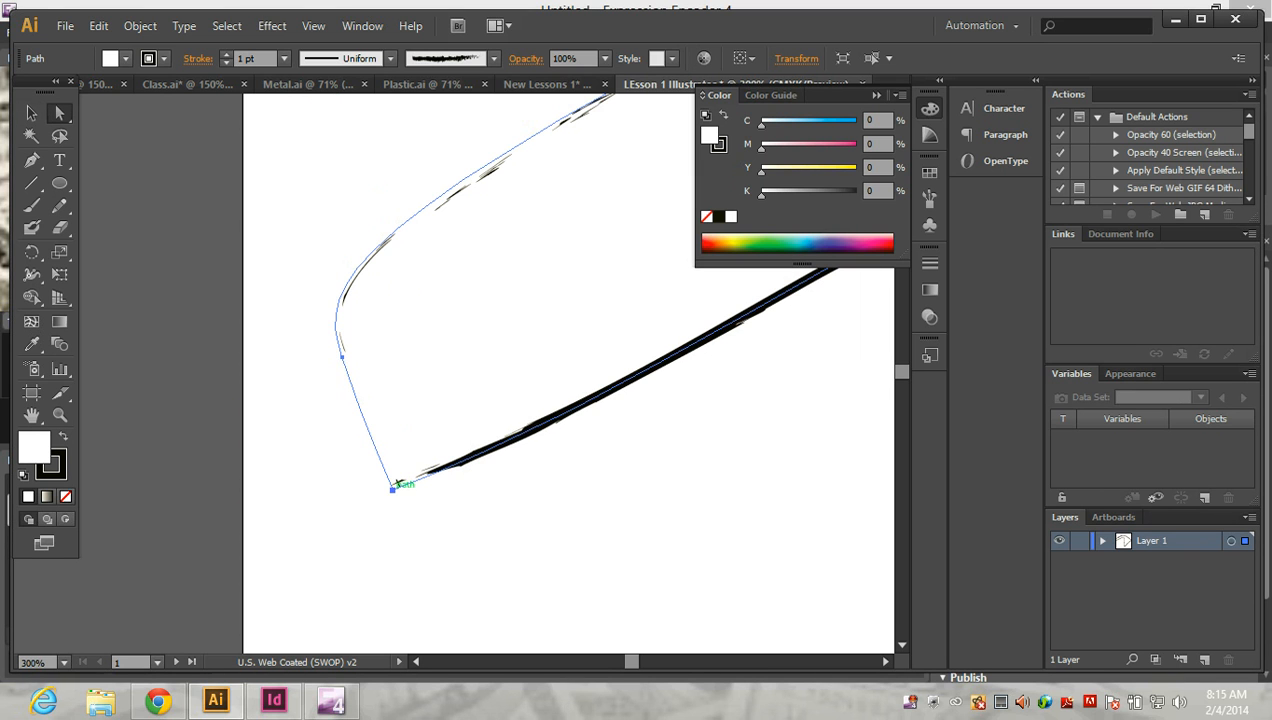
{"action": "left_click", "coordinate": [397, 485]}
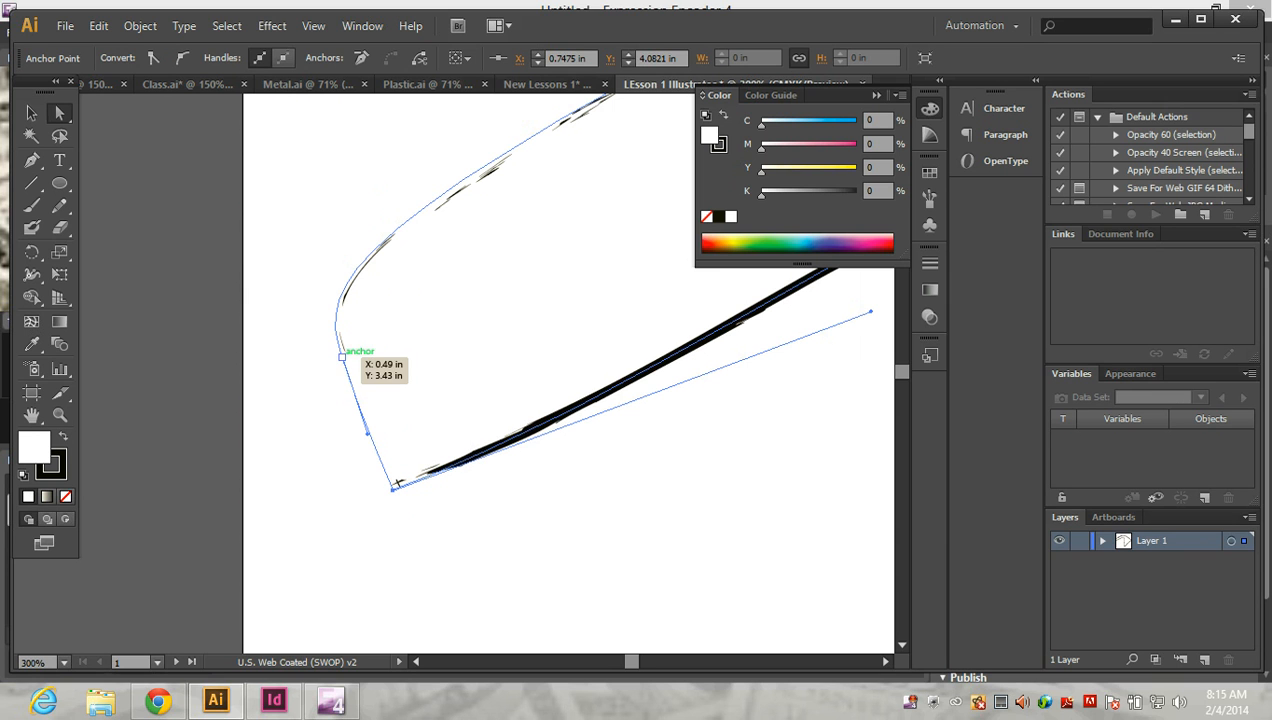
{"action": "left_click", "coordinate": [341, 354], "text": "shift"}
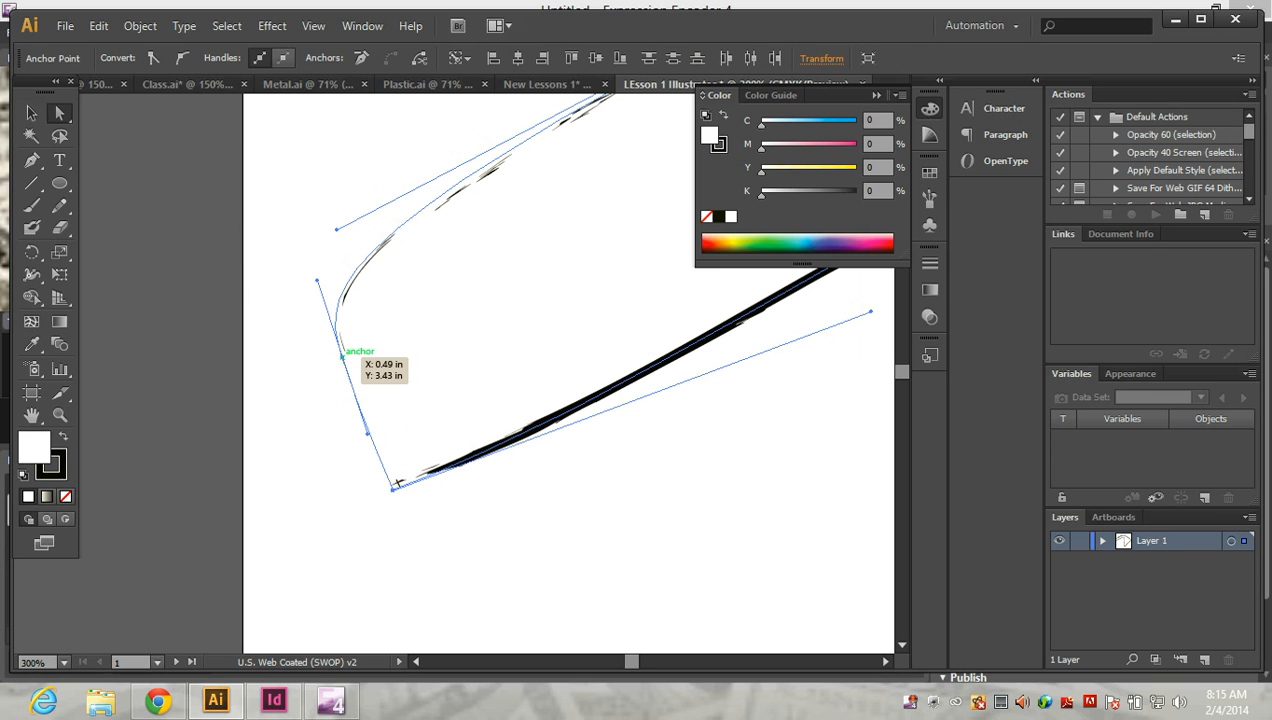
{"action": "left_click", "coordinate": [140, 26]}
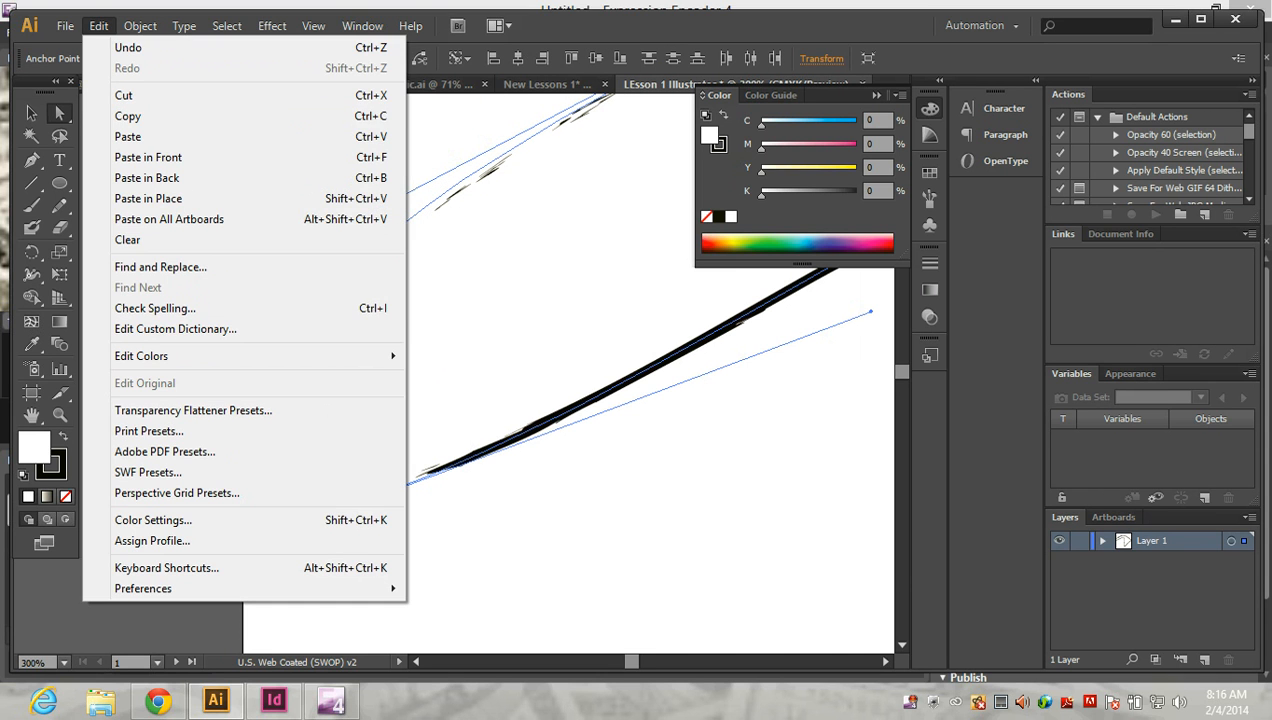
{"action": "mouse_move", "coordinate": [140, 26]}
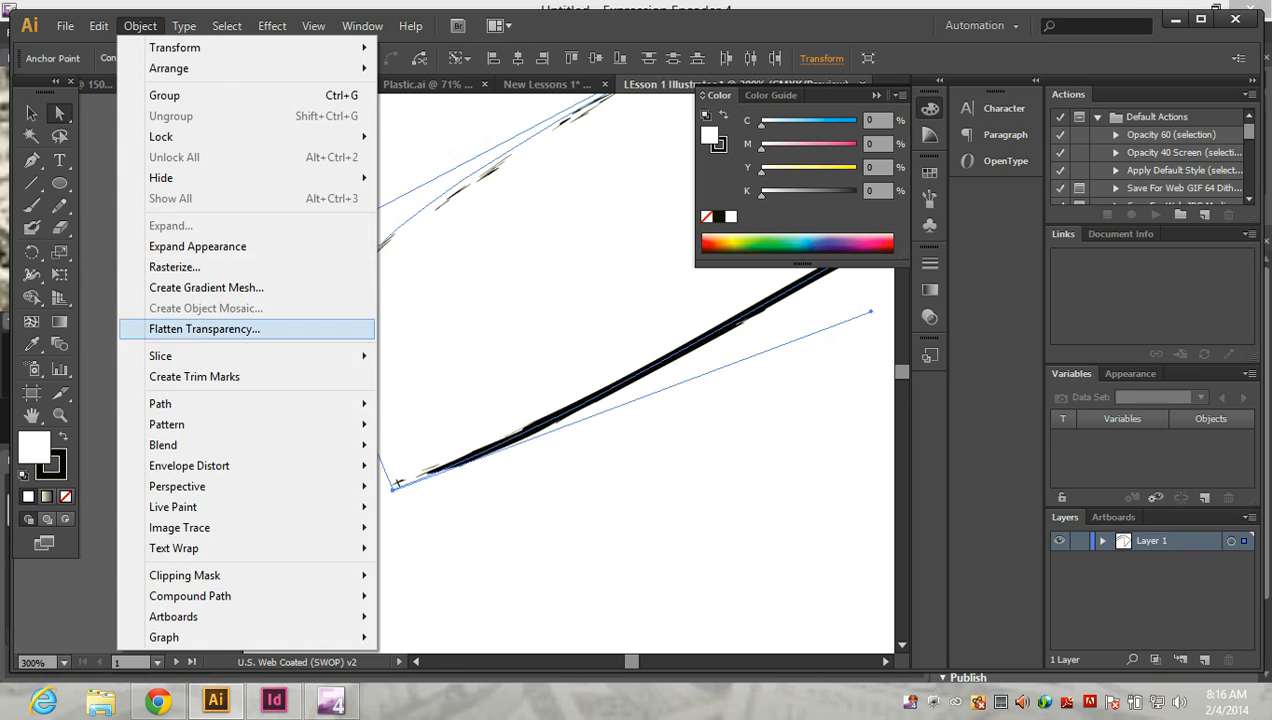
{"action": "mouse_move", "coordinate": [160, 403]}
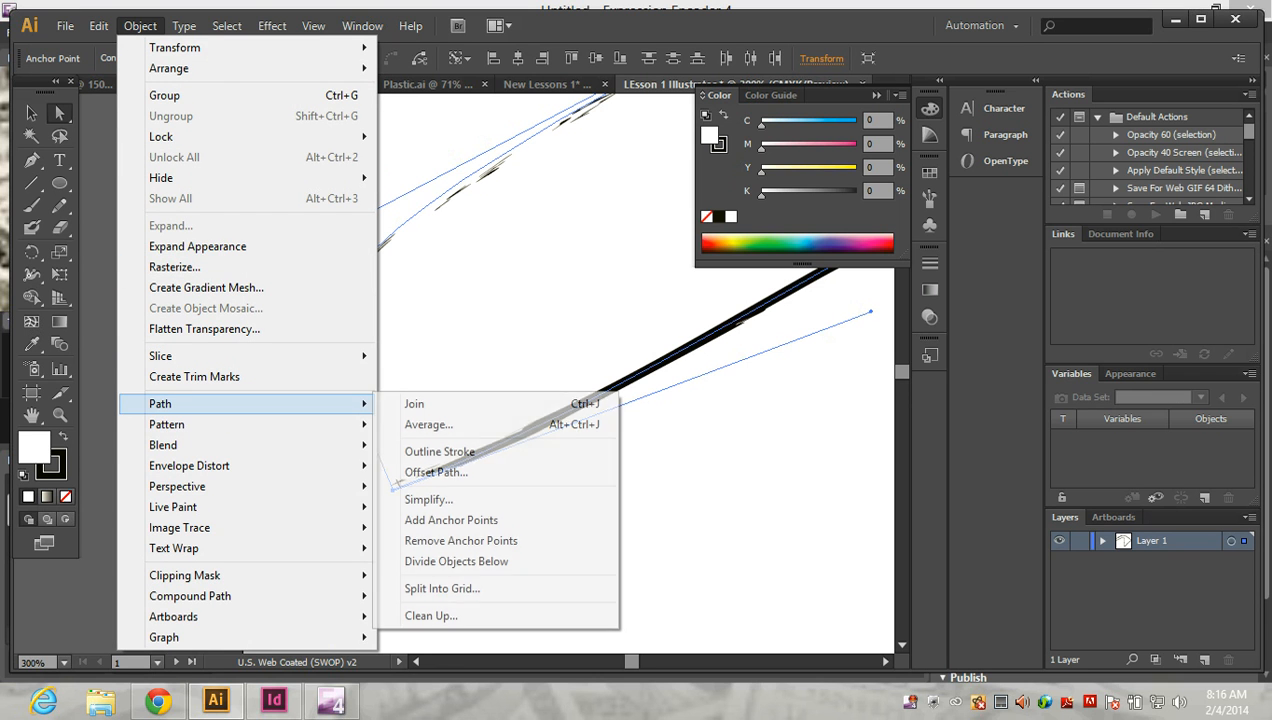
{"action": "left_click", "coordinate": [414, 403]}
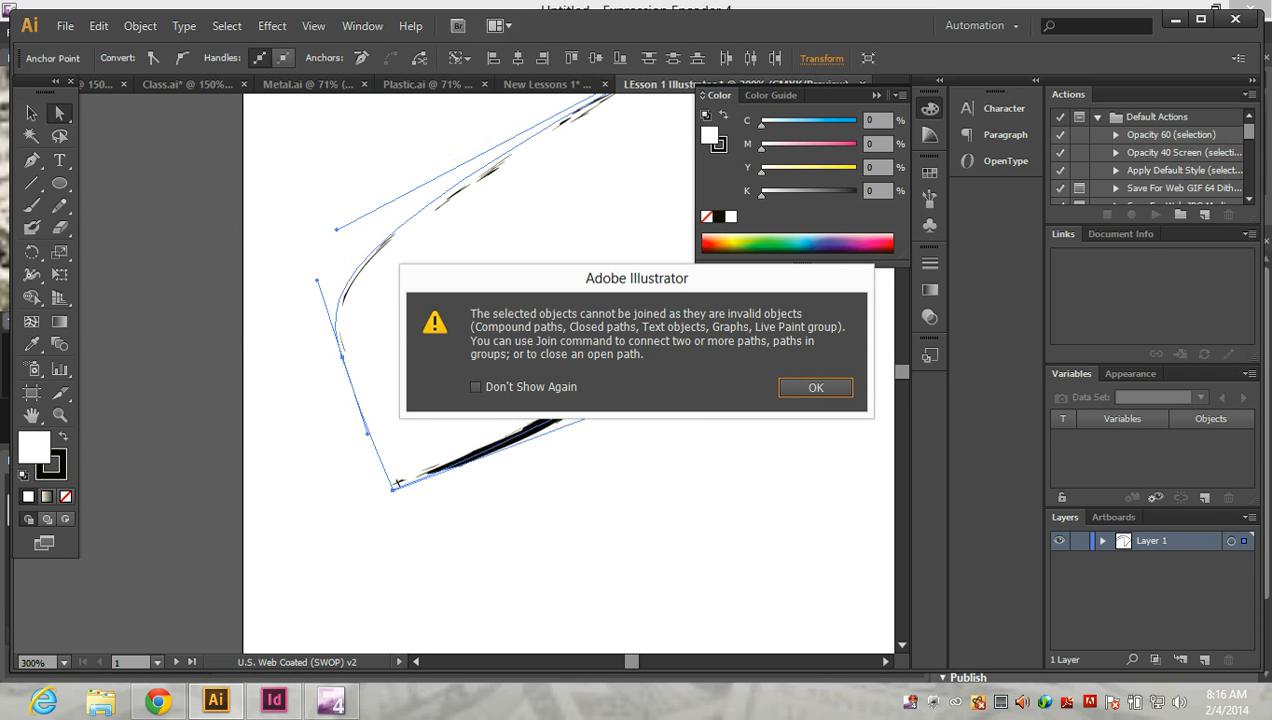
{"action": "key", "text": "Return"}
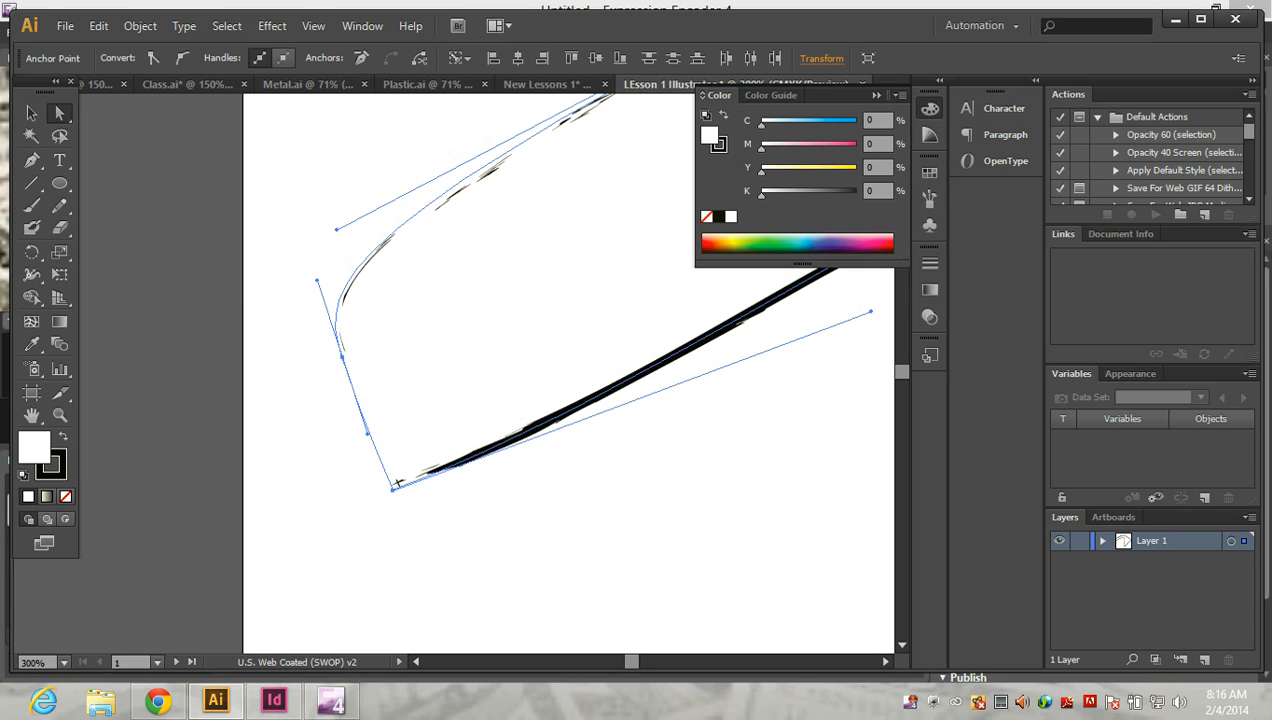
- Shift the whole shape slightly down and to the left, and set its fill to 71% cyan
{"action": "left_click", "coordinate": [342, 355]}
{"action": "left_click_drag", "start_coordinate": [342, 355], "coordinate": [284, 376]}
{"action": "left_click", "coordinate": [340, 505]}
{"action": "left_click", "coordinate": [340, 505]}
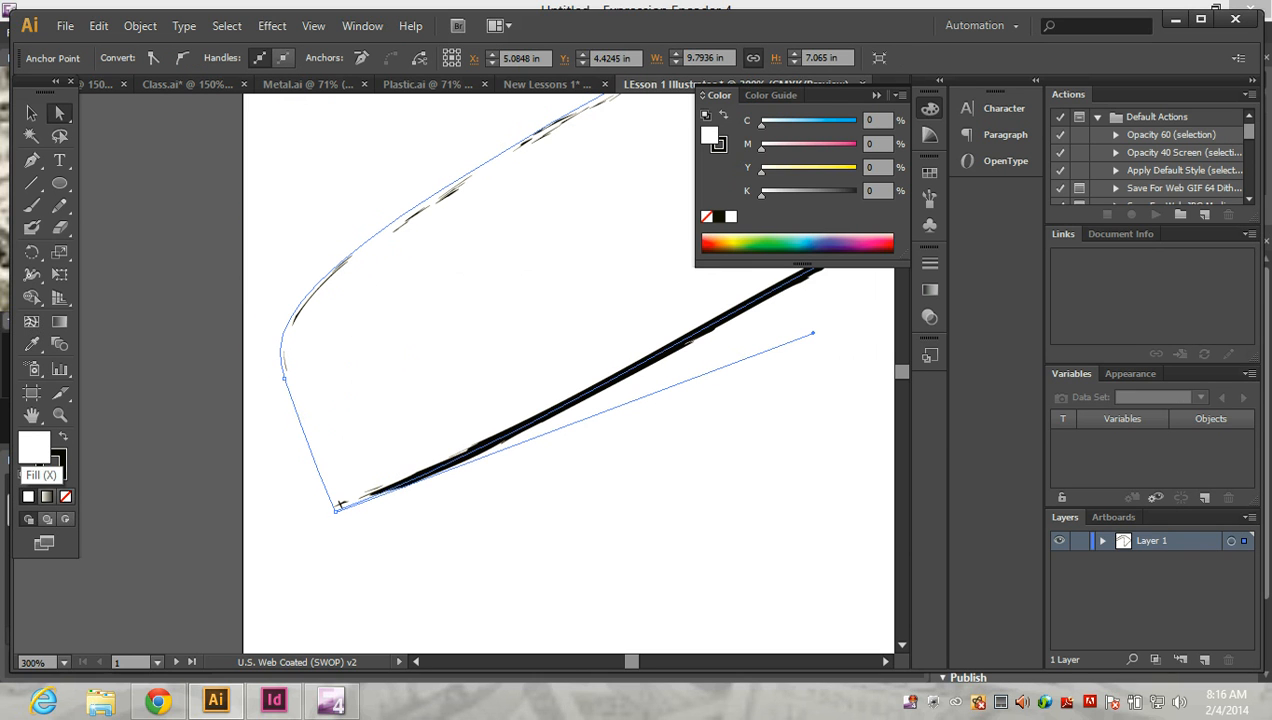
{"action": "left_click_drag", "start_coordinate": [761, 125], "coordinate": [828, 125]}
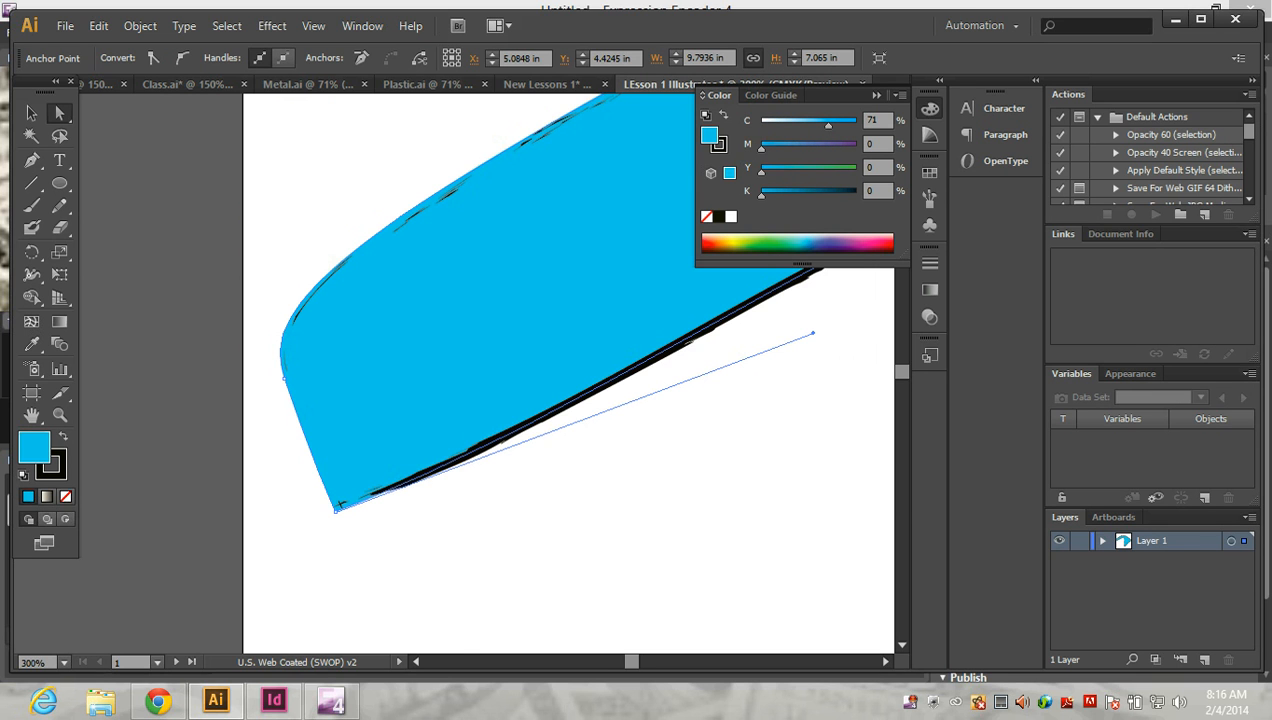
- Try squashing the whole shape vertically to about 3.69 in tall, and undo that scaling
{"action": "key", "text": "ctrl+minus"}
{"action": "key", "text": "ctrl+minus"}
{"action": "key", "text": "ctrl+minus"}
{"action": "key", "text": "ctrl+minus"}
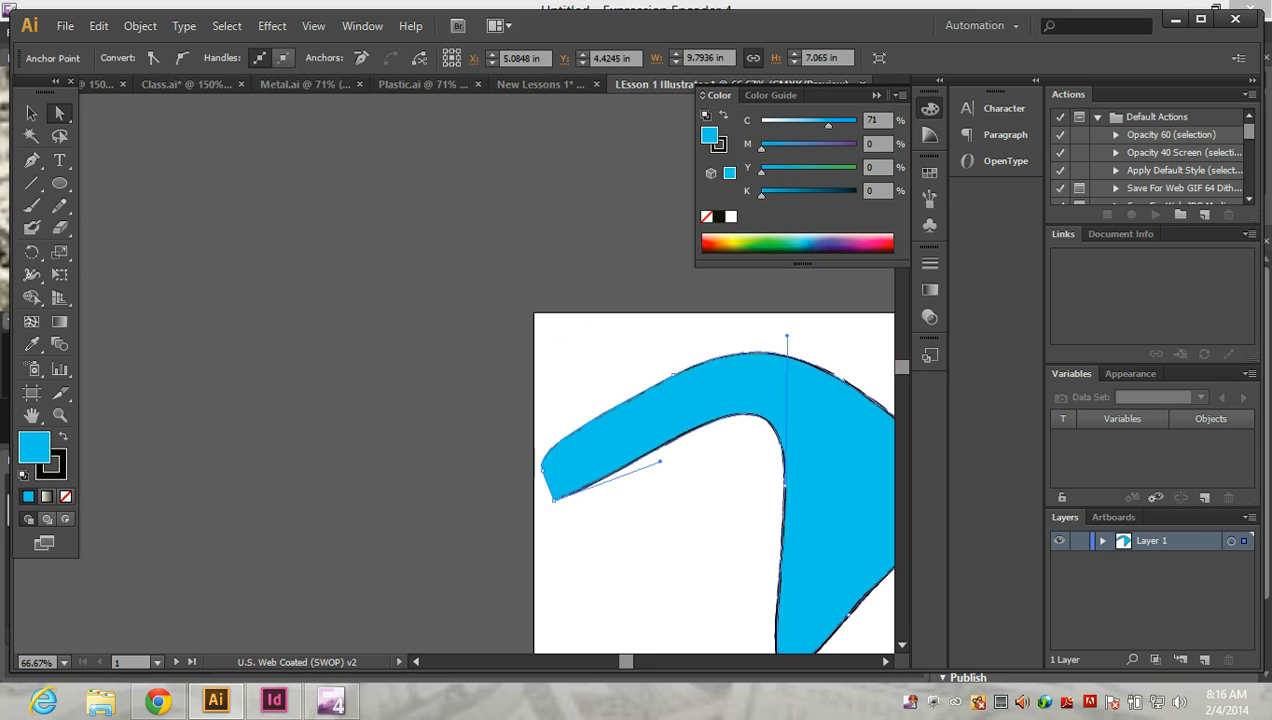
{"action": "scroll", "coordinate": [620, 450], "scroll_direction": "right", "scroll_amount": 4}
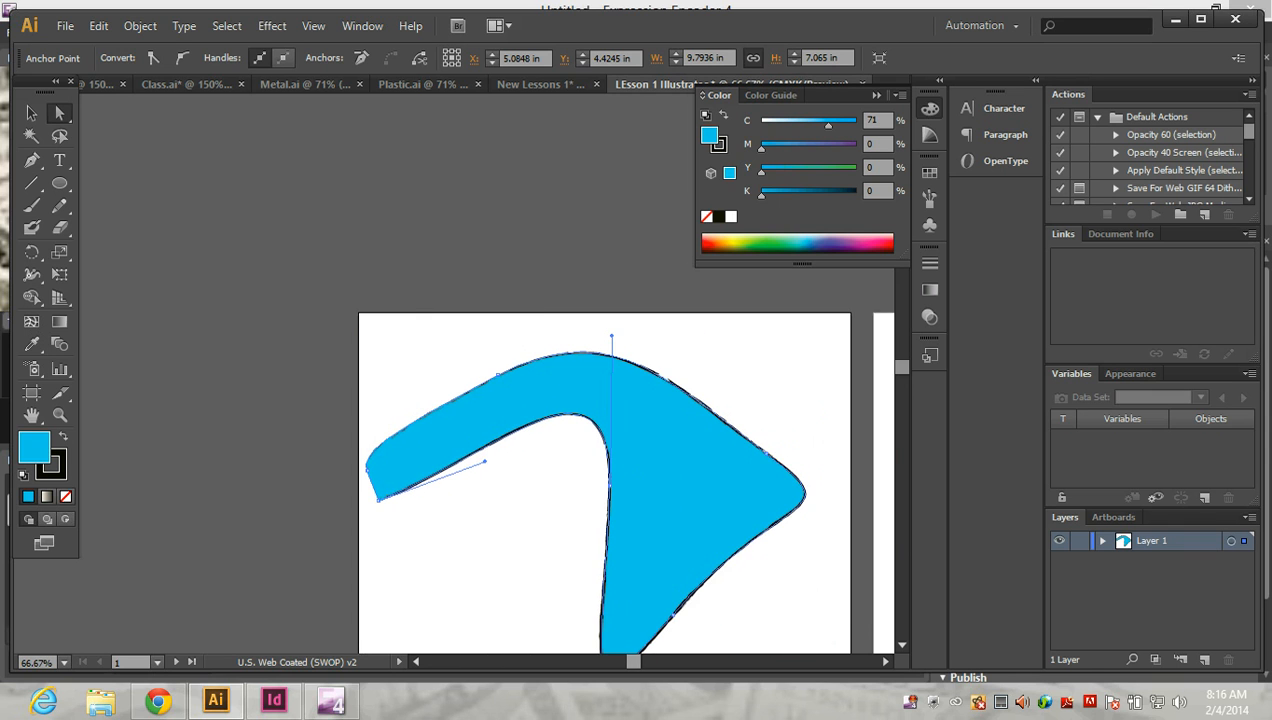
{"action": "scroll", "coordinate": [620, 450], "scroll_direction": "down", "scroll_amount": 2}
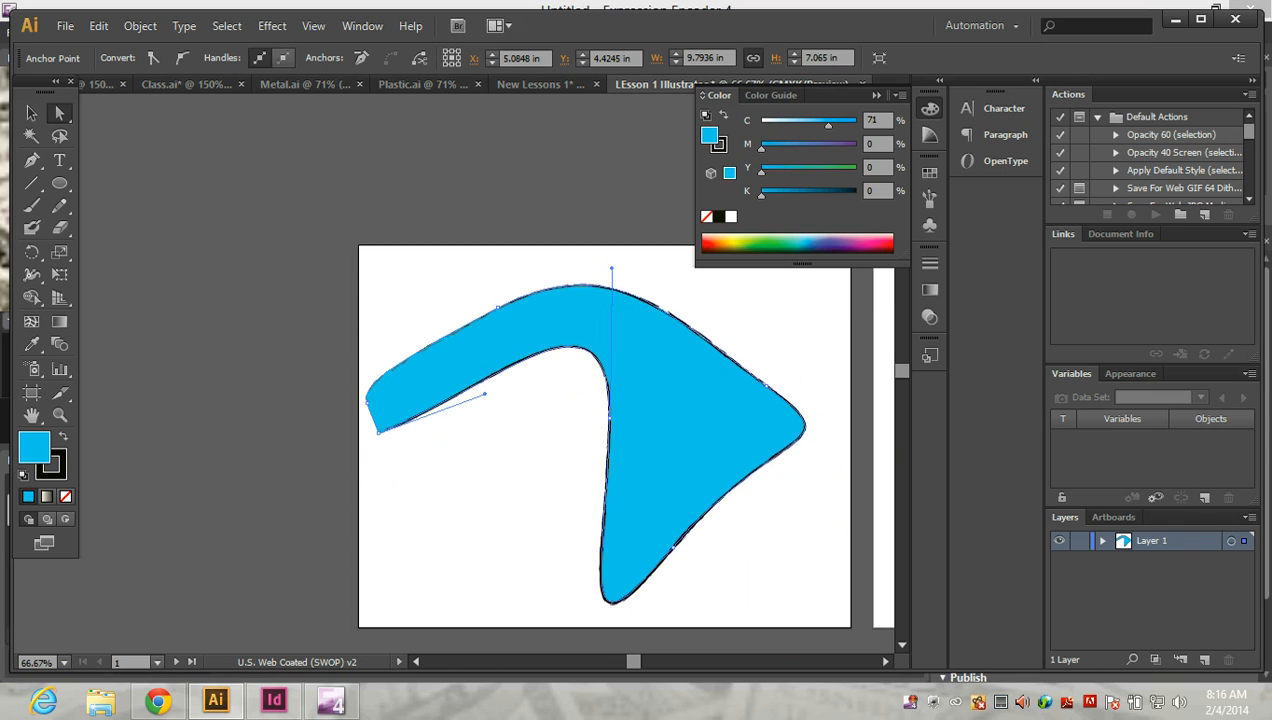
{"action": "key", "text": "v"}
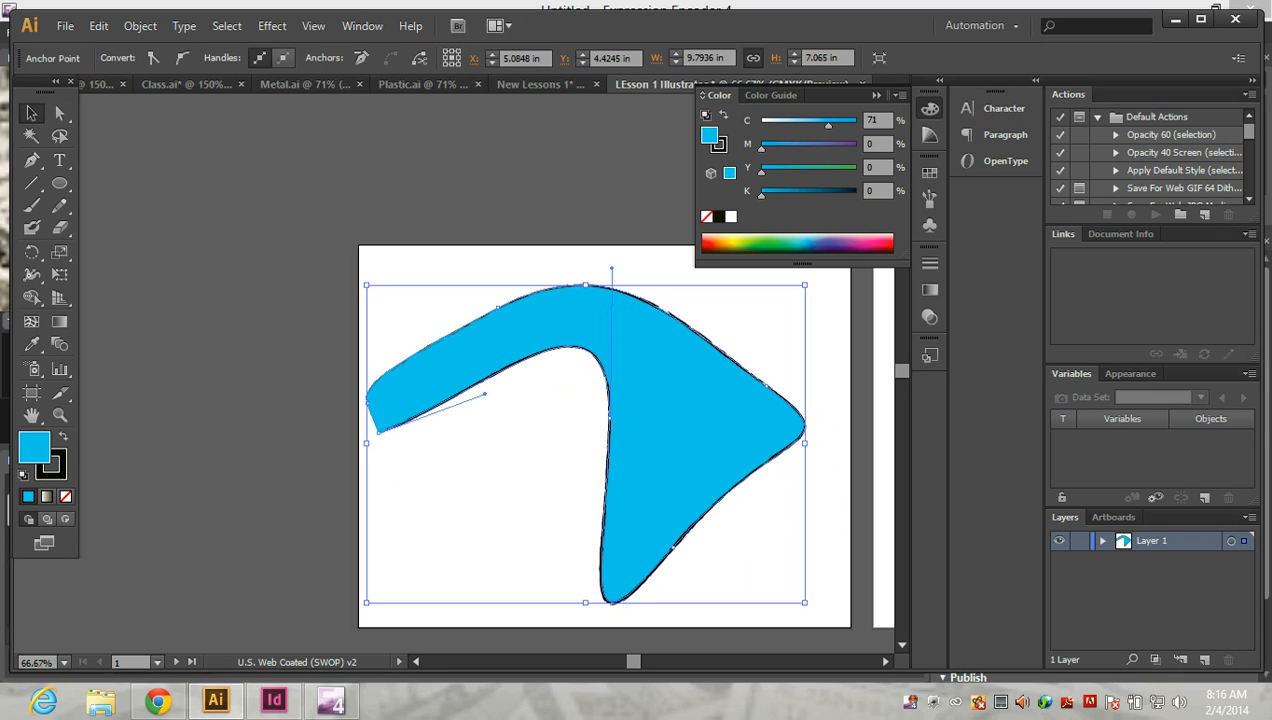
{"action": "left_click_drag", "start_coordinate": [805, 602], "coordinate": [805, 450]}
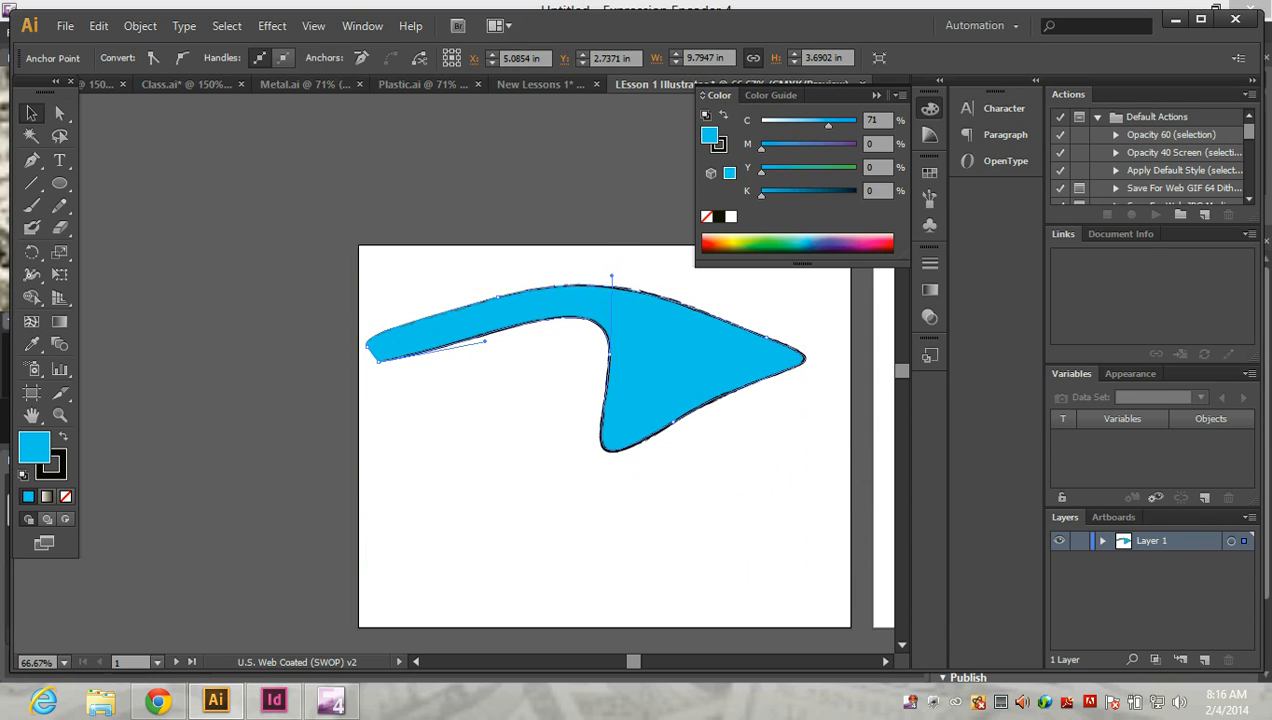
{"action": "key", "text": "ctrl+z"}
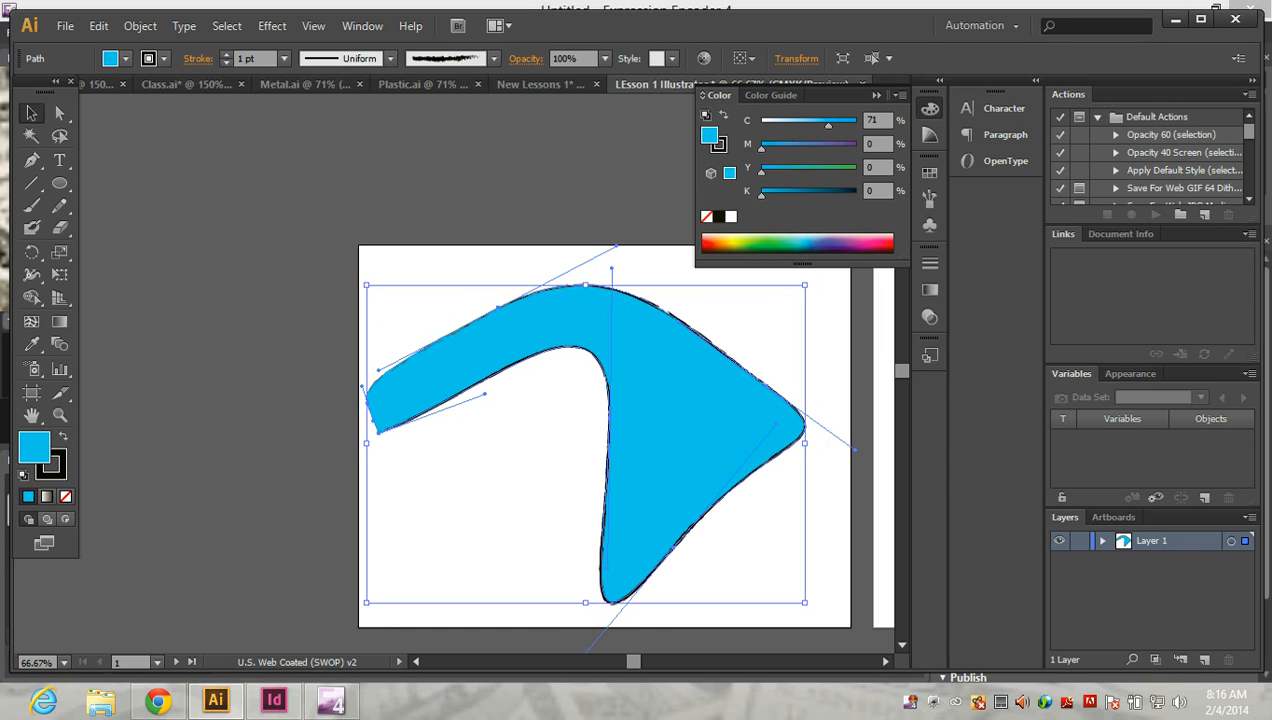
- Scale the shape down to roughly a third of its size, keeping it near the artboard's upper-left corner
{"action": "left_click_drag", "start_coordinate": [805, 602], "coordinate": [500, 380]}
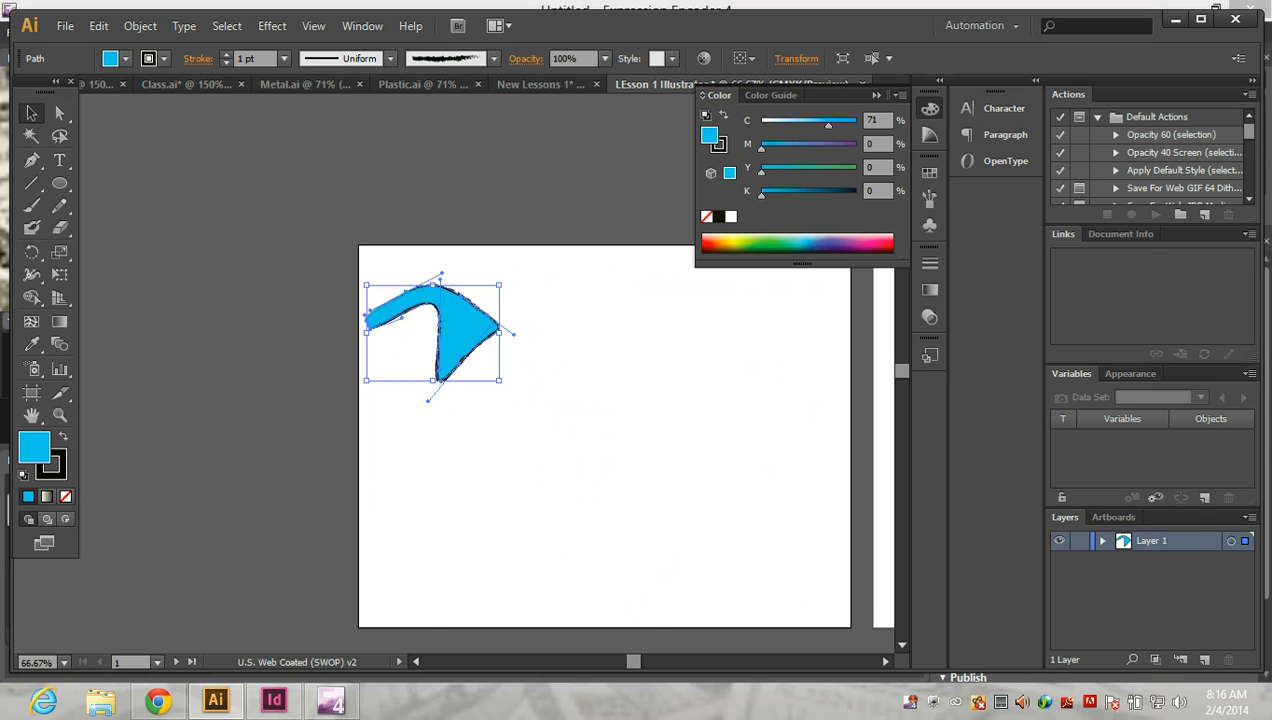
{"action": "key", "text": "c"}
{"action": "left_click", "coordinate": [600, 460]}
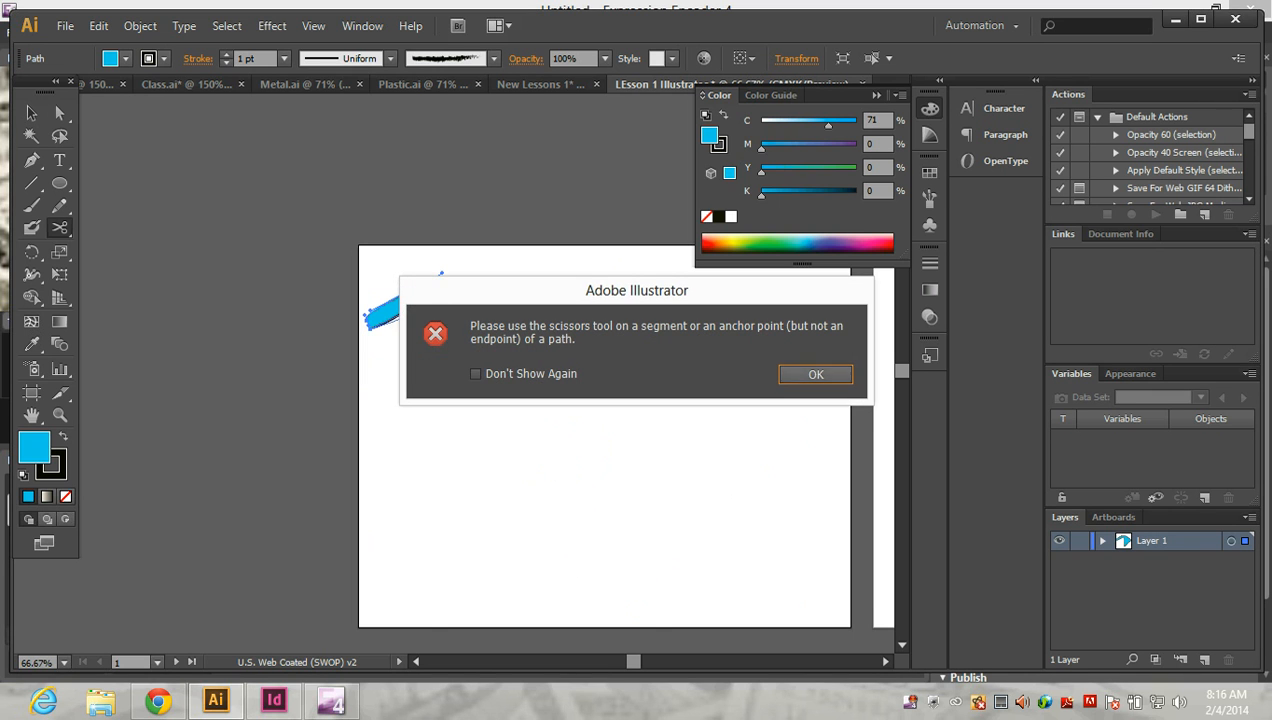
{"action": "key", "text": "Return"}
{"action": "left_click", "coordinate": [31, 113]}
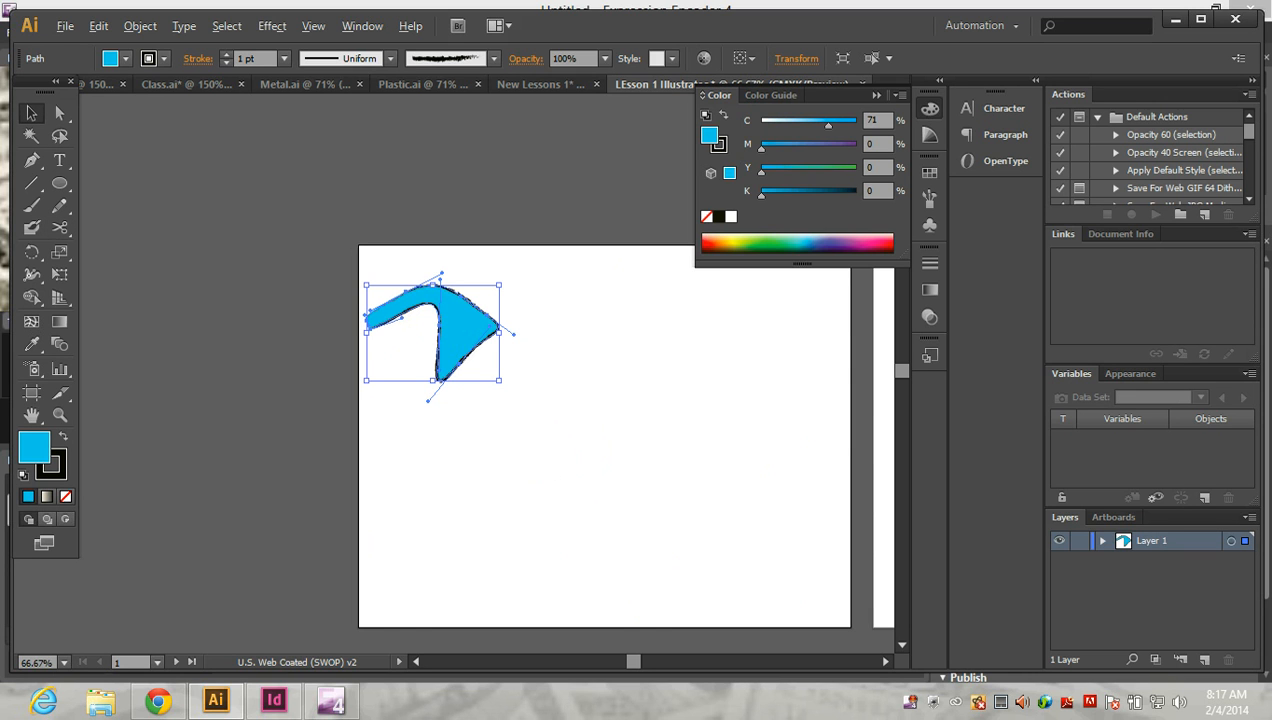
- Duplicate the small shape beside the original, rotate the copy so its narrow arm points up, and move both toward the artboard's centre
{"action": "left_click_drag", "start_coordinate": [433, 330], "coordinate": [604, 324]}
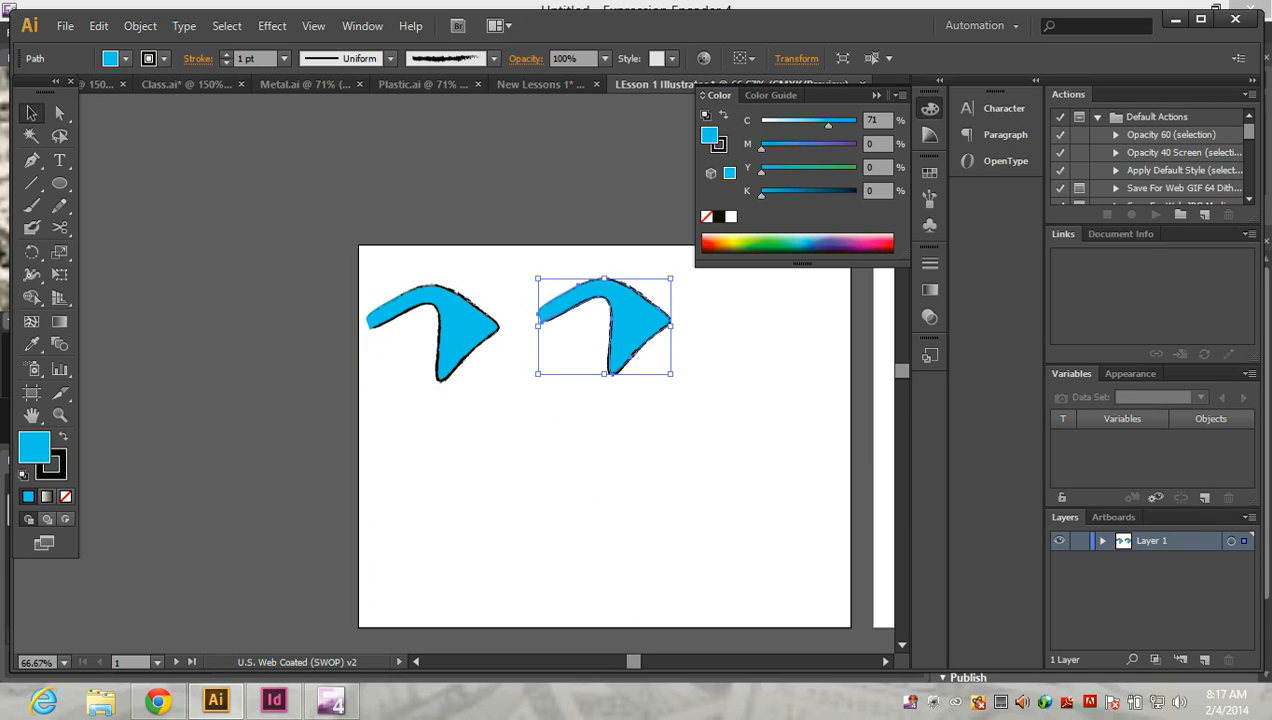
{"action": "left_click_drag", "start_coordinate": [685, 320], "coordinate": [548, 390]}
{"action": "left_click_drag", "start_coordinate": [662, 373], "coordinate": [610, 413]}
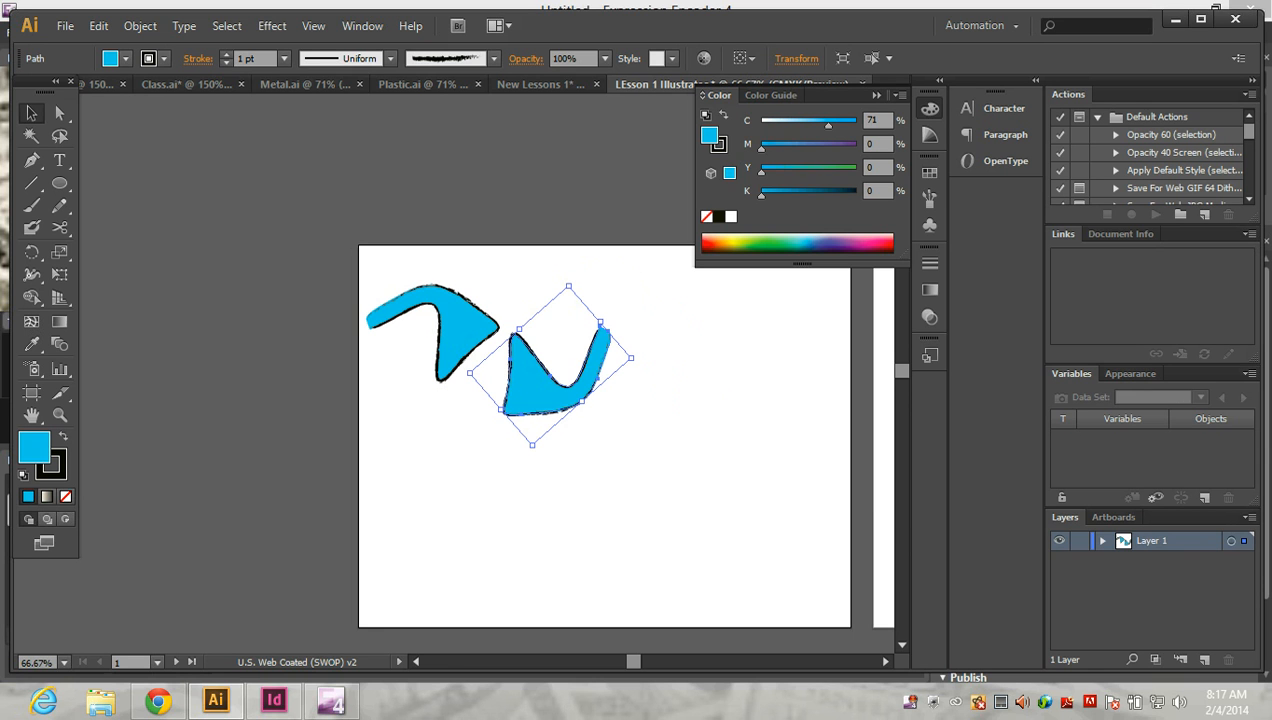
{"action": "left_click_drag", "start_coordinate": [632, 434], "coordinate": [545, 329]}
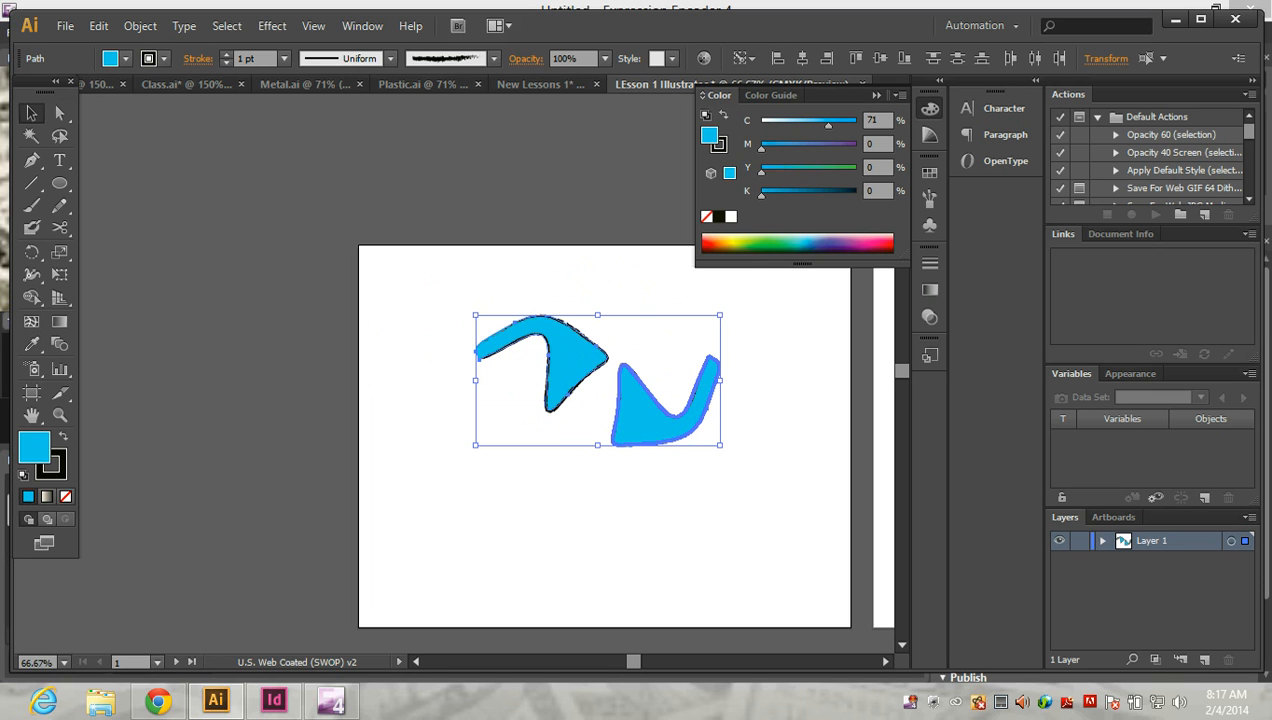
- Duplicate the rotated shape below the other two, and rotate and position the copy to complete a three-blade pinwheel
{"action": "left_click", "coordinate": [672, 350]}
{"action": "left_click", "coordinate": [645, 418]}
{"action": "left_click_drag", "start_coordinate": [645, 418], "coordinate": [546, 505]}
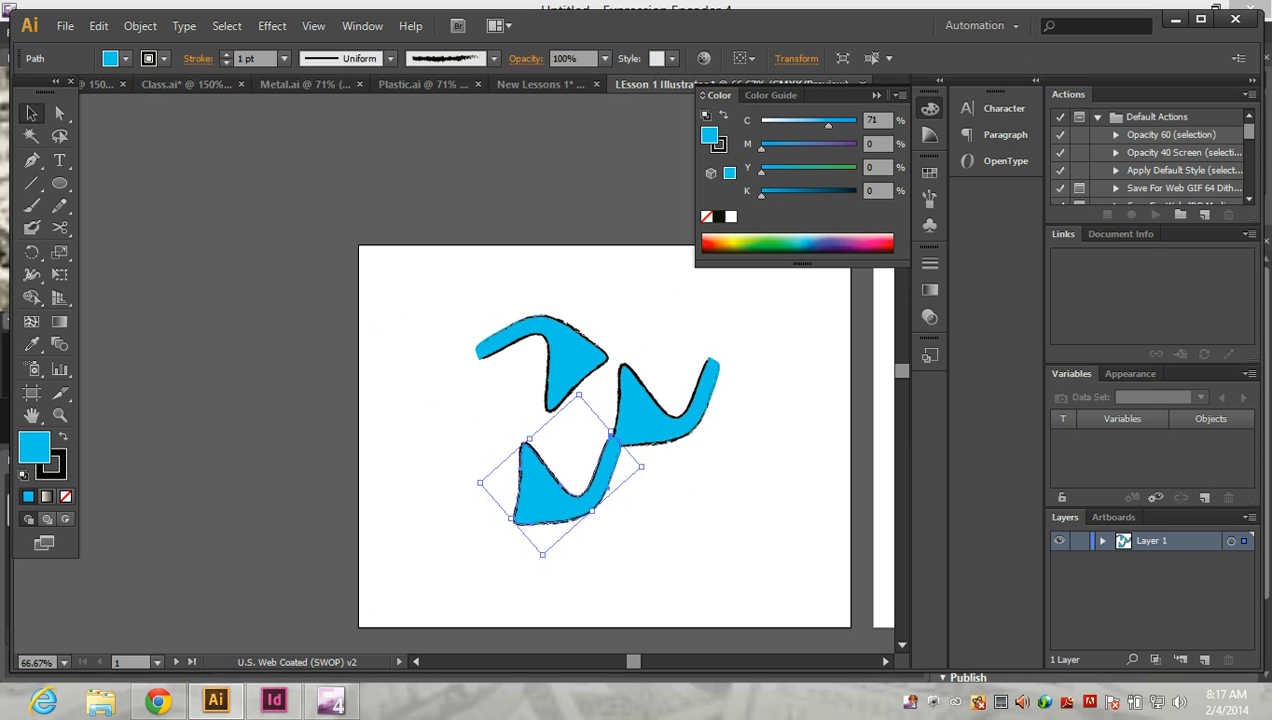
{"action": "left_click_drag", "start_coordinate": [596, 514], "coordinate": [511, 480]}
{"action": "left_click_drag", "start_coordinate": [563, 441], "coordinate": [569, 461]}
{"action": "left_click_drag", "start_coordinate": [626, 556], "coordinate": [640, 533]}
{"action": "left_click_drag", "start_coordinate": [556, 488], "coordinate": [567, 479]}
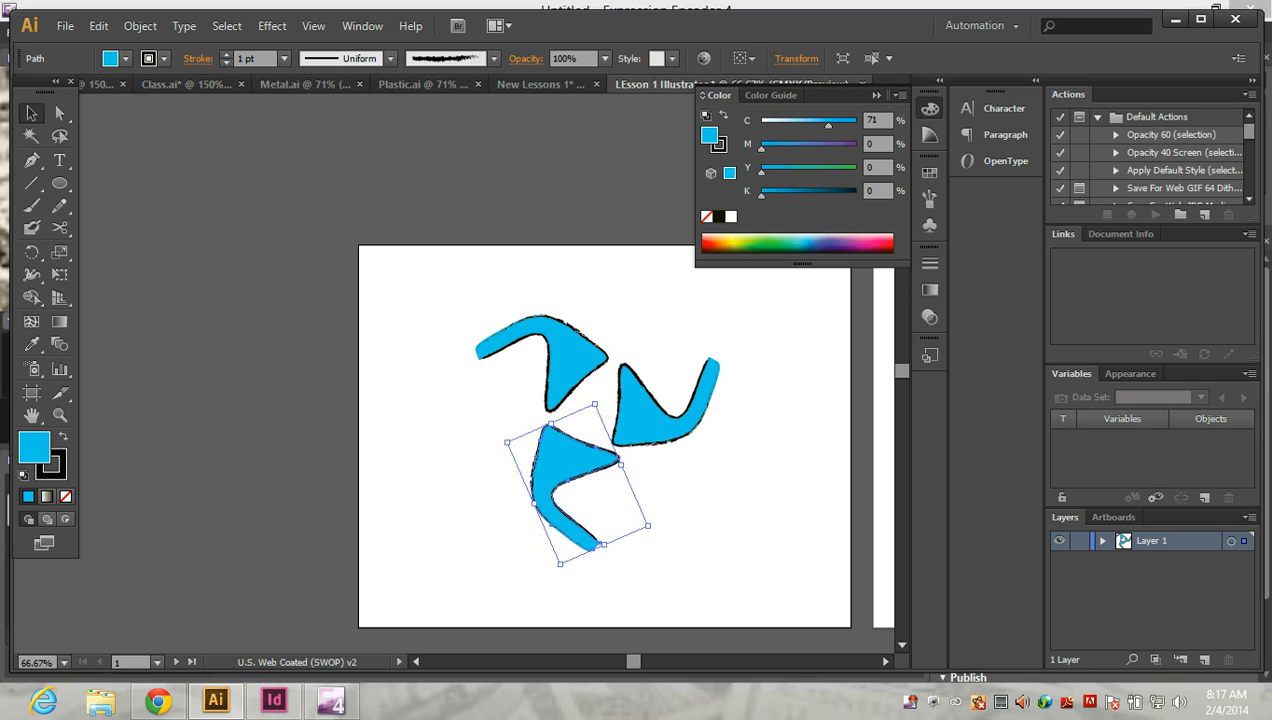
{"action": "left_click", "coordinate": [748, 405]}
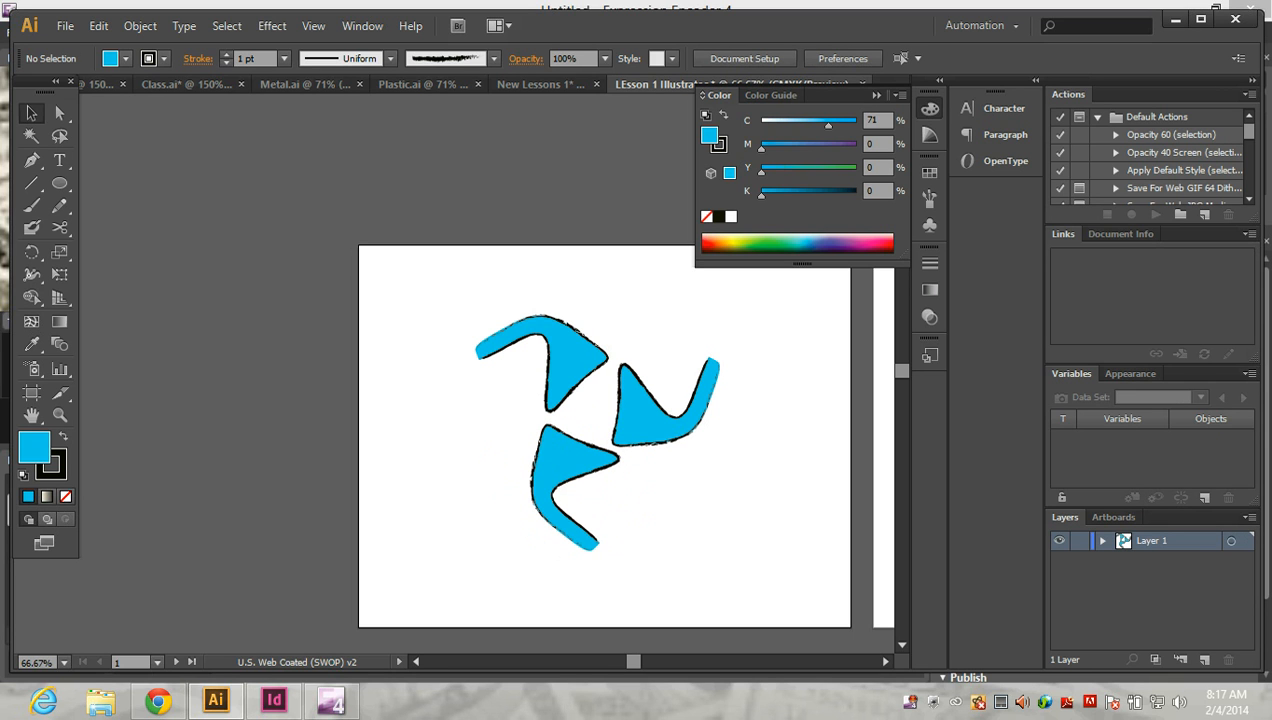
- Draw a small circle with the Ellipse tool above the pinwheel's right-hand blade and set its stroke weight to 3 pt
{"action": "left_click", "coordinate": [60, 183]}
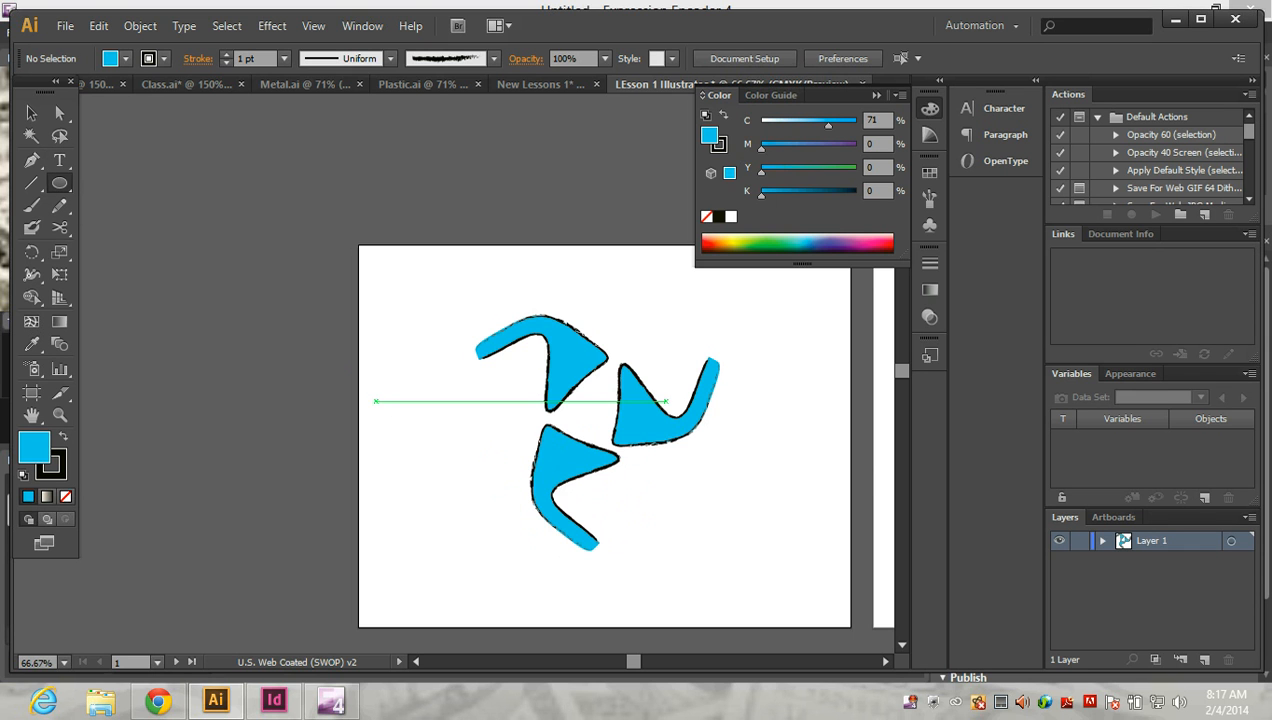
{"action": "scroll", "coordinate": [479, 404], "scroll_direction": "up", "scroll_amount": 2}
{"action": "scroll", "coordinate": [475, 425], "scroll_direction": "up", "scroll_amount": 1}
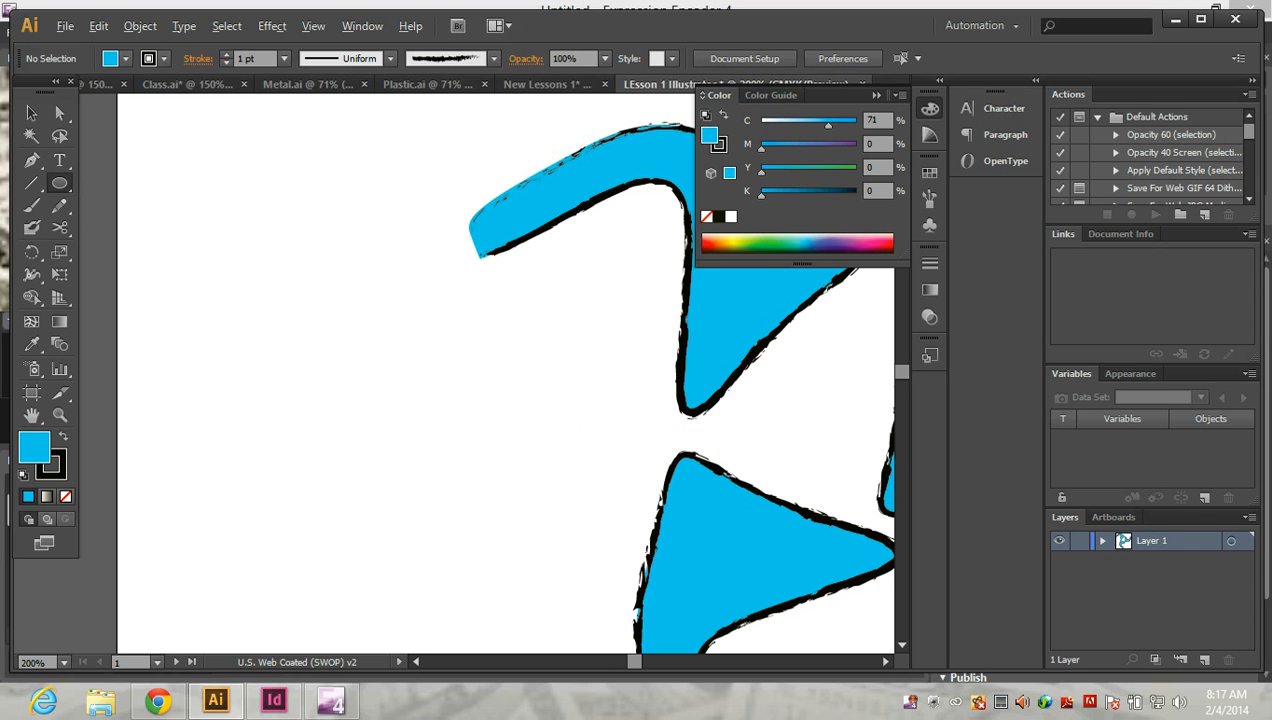
{"action": "scroll", "coordinate": [475, 425], "scroll_direction": "right", "scroll_amount": 5}
{"action": "scroll", "coordinate": [475, 425], "scroll_direction": "right", "scroll_amount": 1}
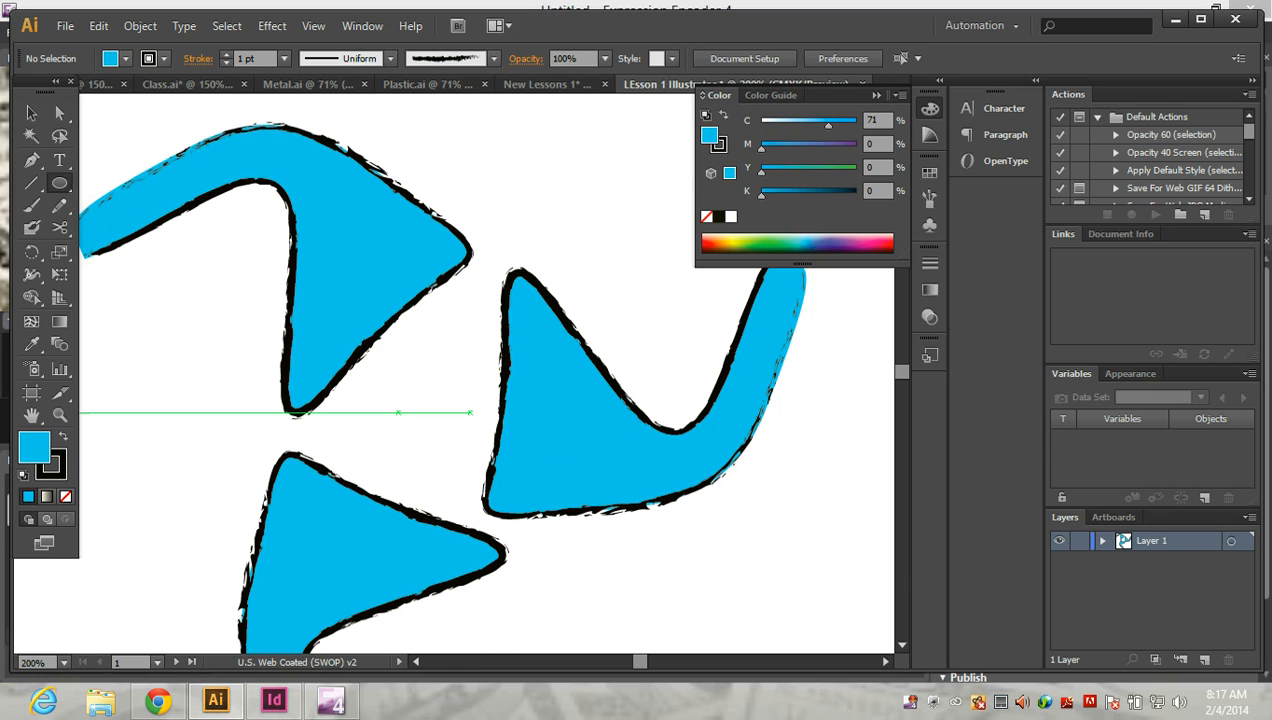
{"action": "left_click_drag", "start_coordinate": [502, 139], "coordinate": [638, 269]}
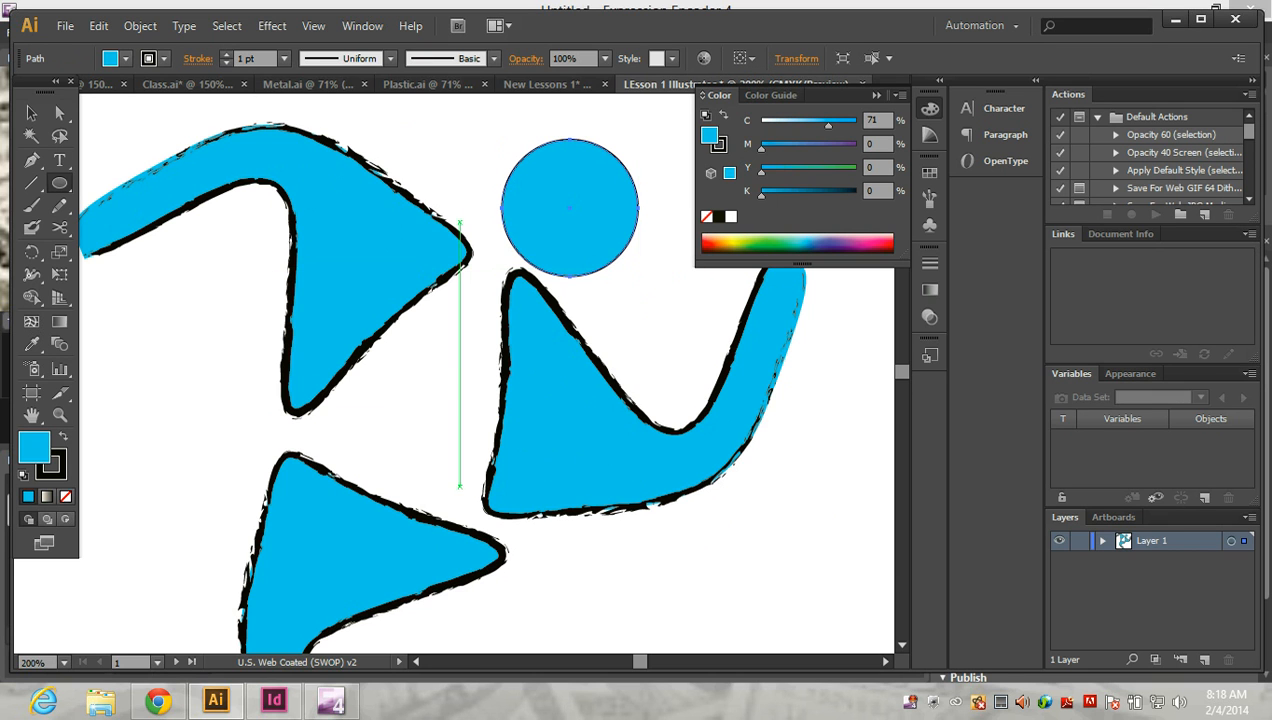
{"action": "key", "text": "v"}
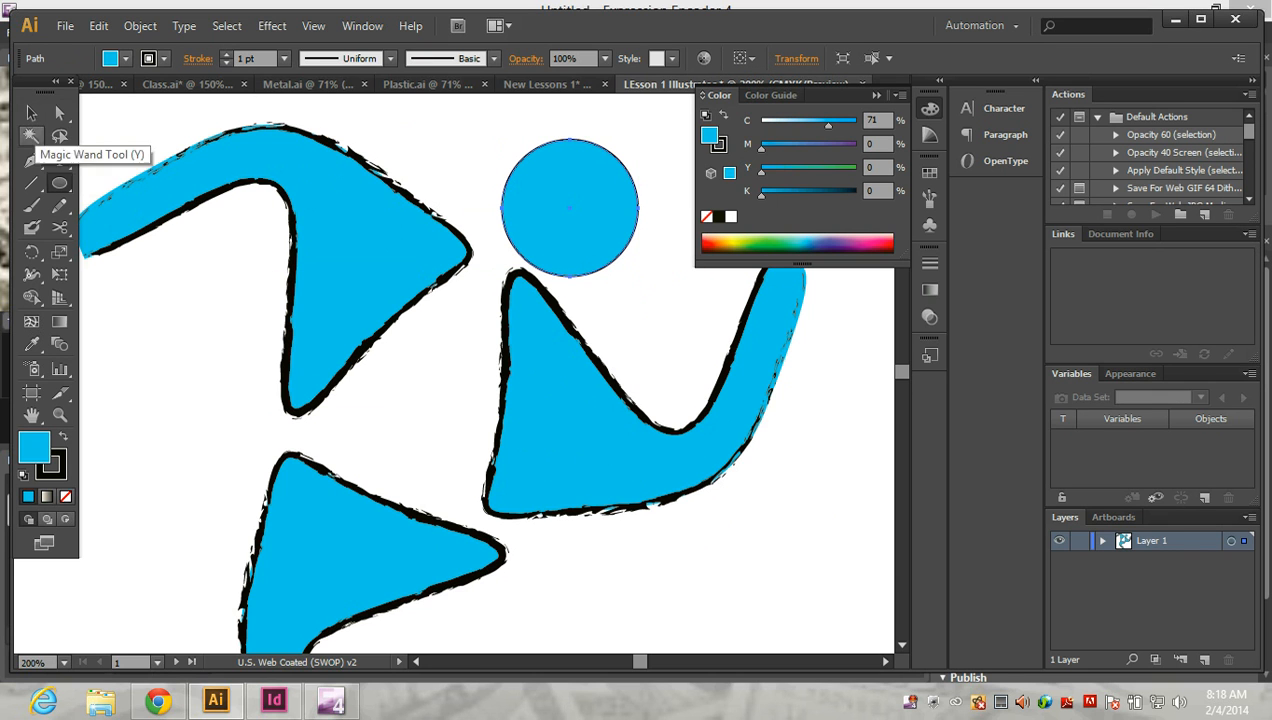
{"action": "left_click", "coordinate": [284, 58]}
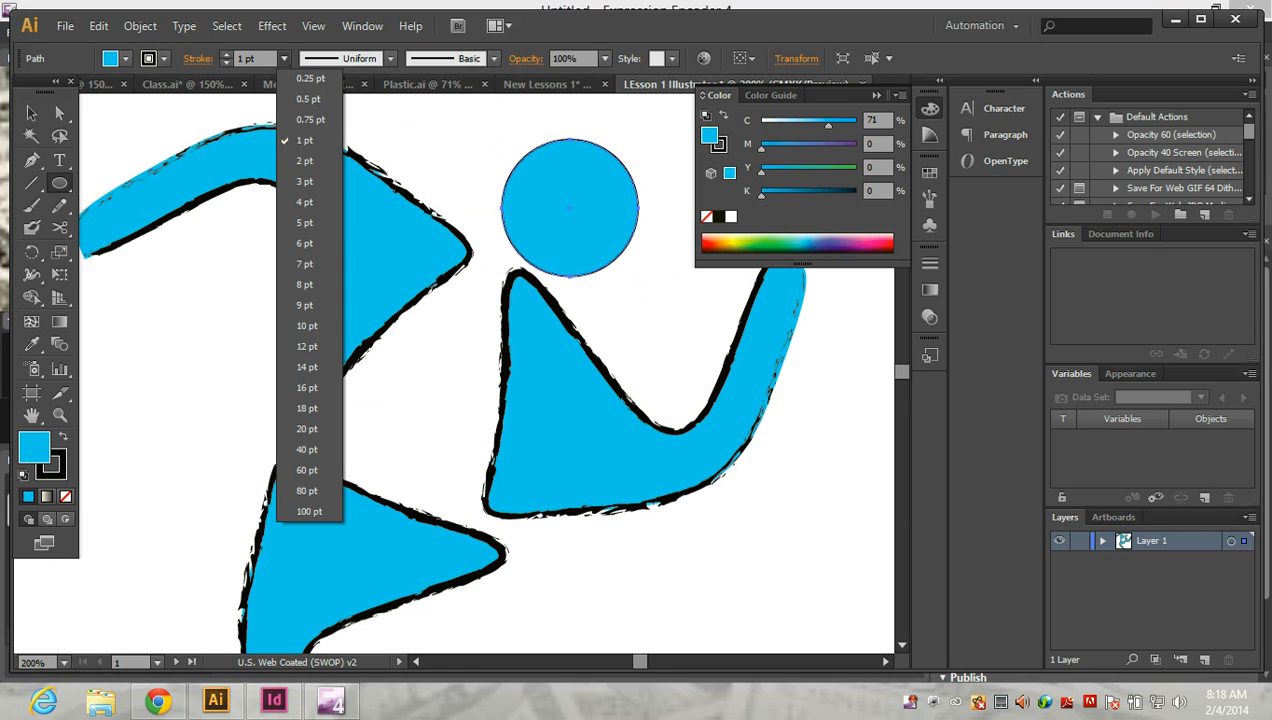
{"action": "left_click", "coordinate": [305, 181]}
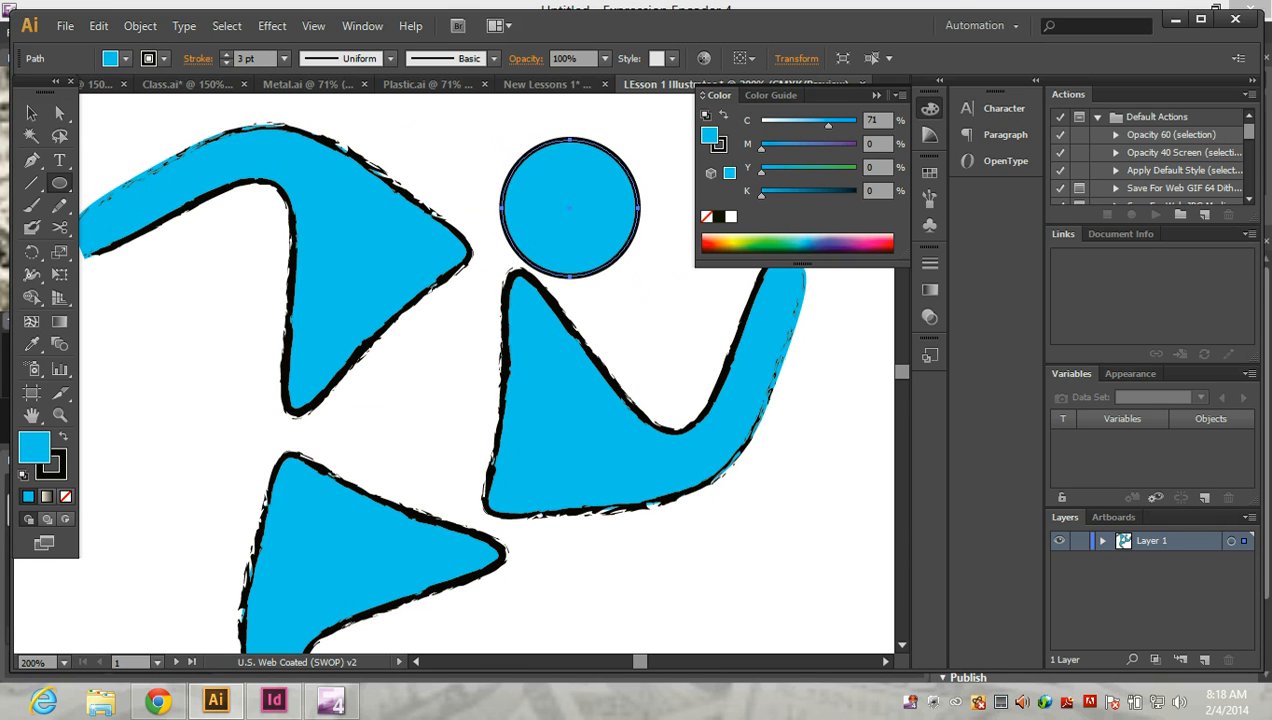
- Move the circle into the gap between the three blades and fill it green (C 62.35, M 0, Y 100, K 0)
{"action": "left_click", "coordinate": [31, 113]}
{"action": "left_click_drag", "start_coordinate": [574, 208], "coordinate": [423, 416]}
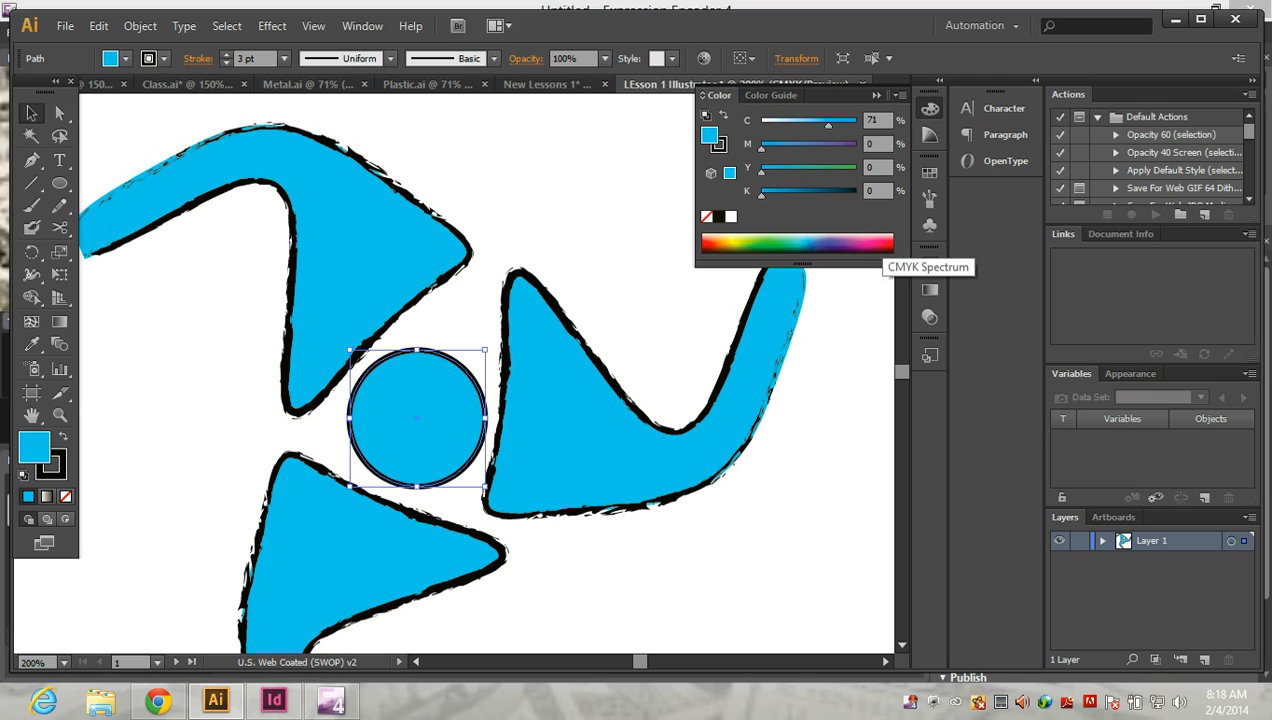
{"action": "left_click", "coordinate": [888, 244]}
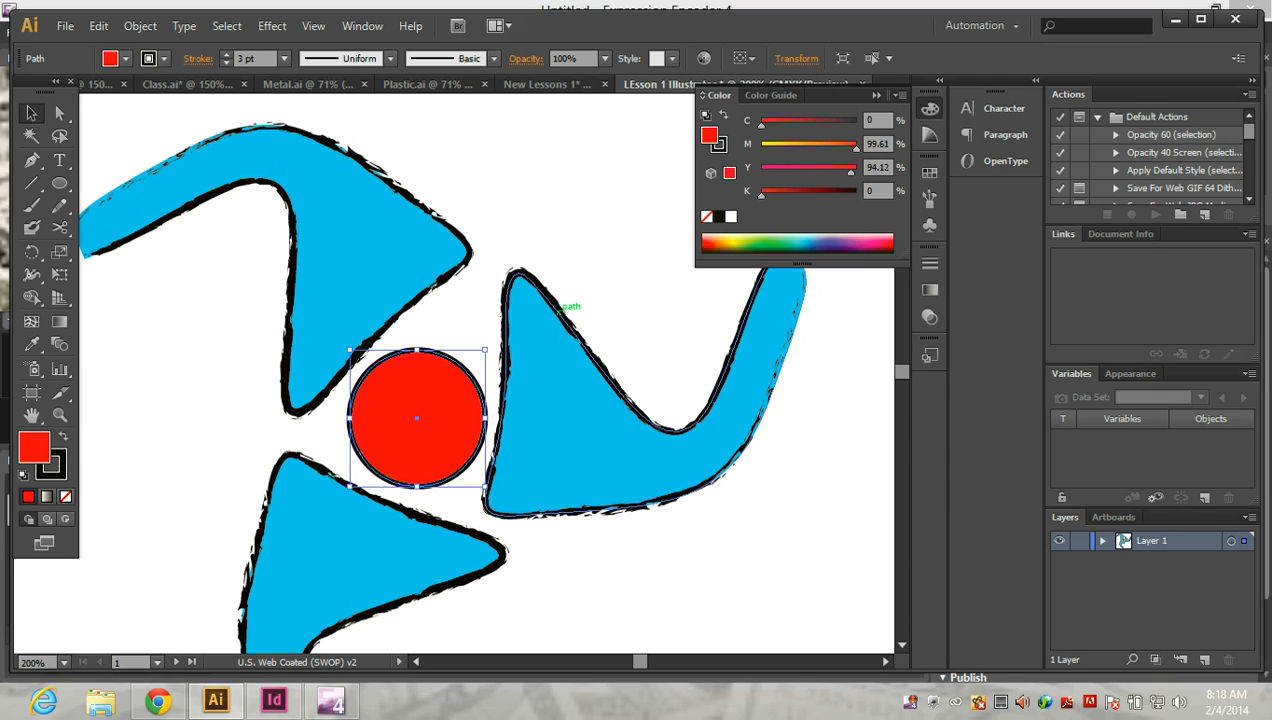
{"action": "left_click", "coordinate": [758, 244]}
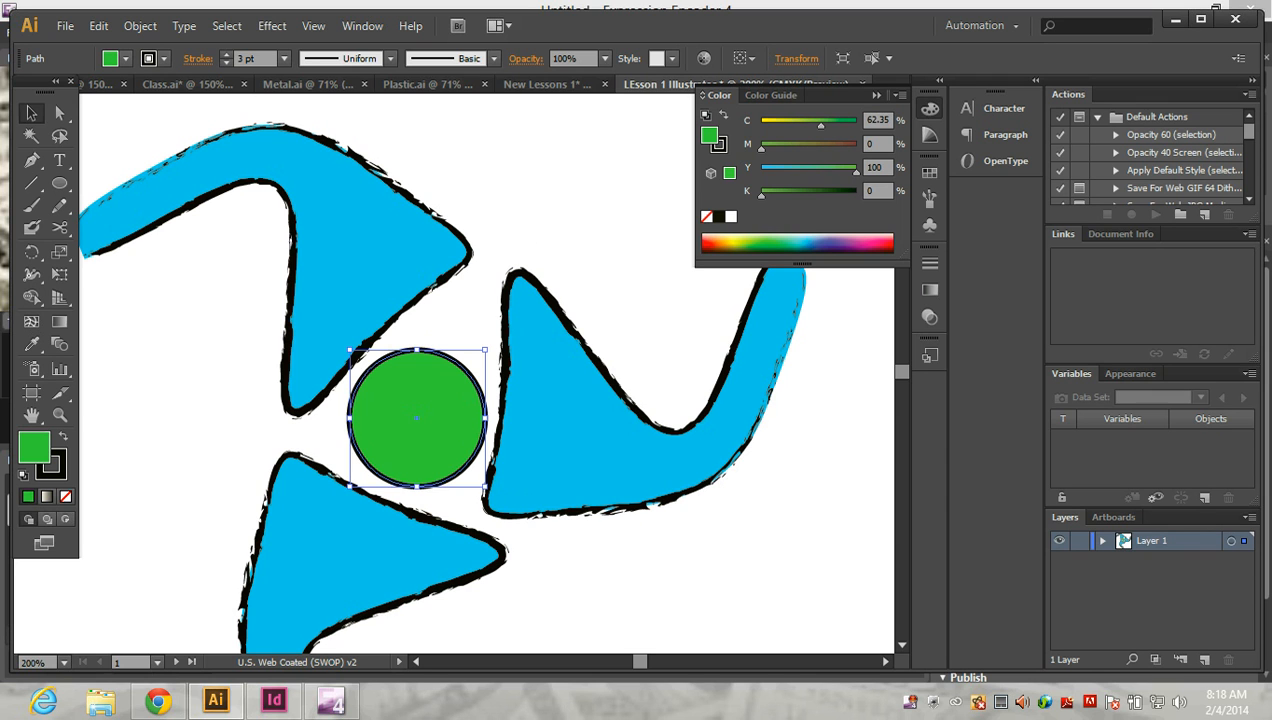
- Create a text box in the empty area beside the pinwheel's left side and enter the text "Chesco"
{"action": "left_click", "coordinate": [59, 160]}
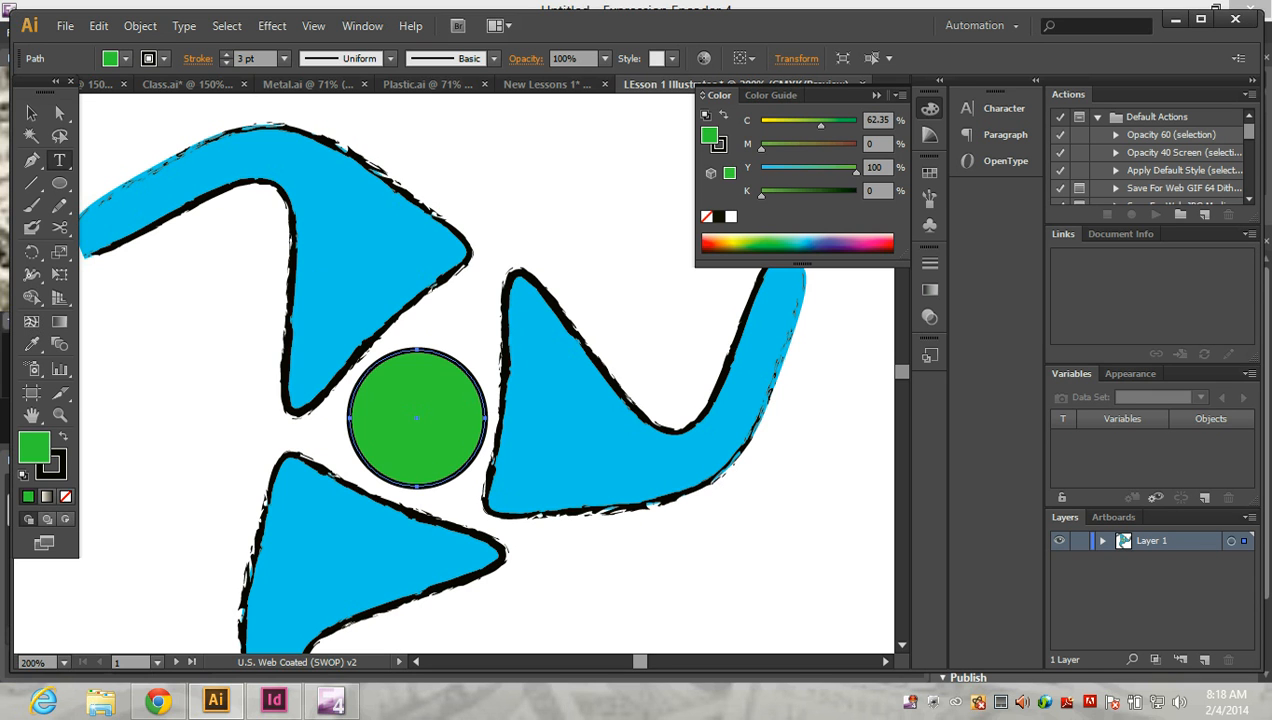
{"action": "left_click_drag", "start_coordinate": [639, 662], "coordinate": [635, 662]}
{"action": "left_click_drag", "start_coordinate": [355, 386], "coordinate": [524, 499]}
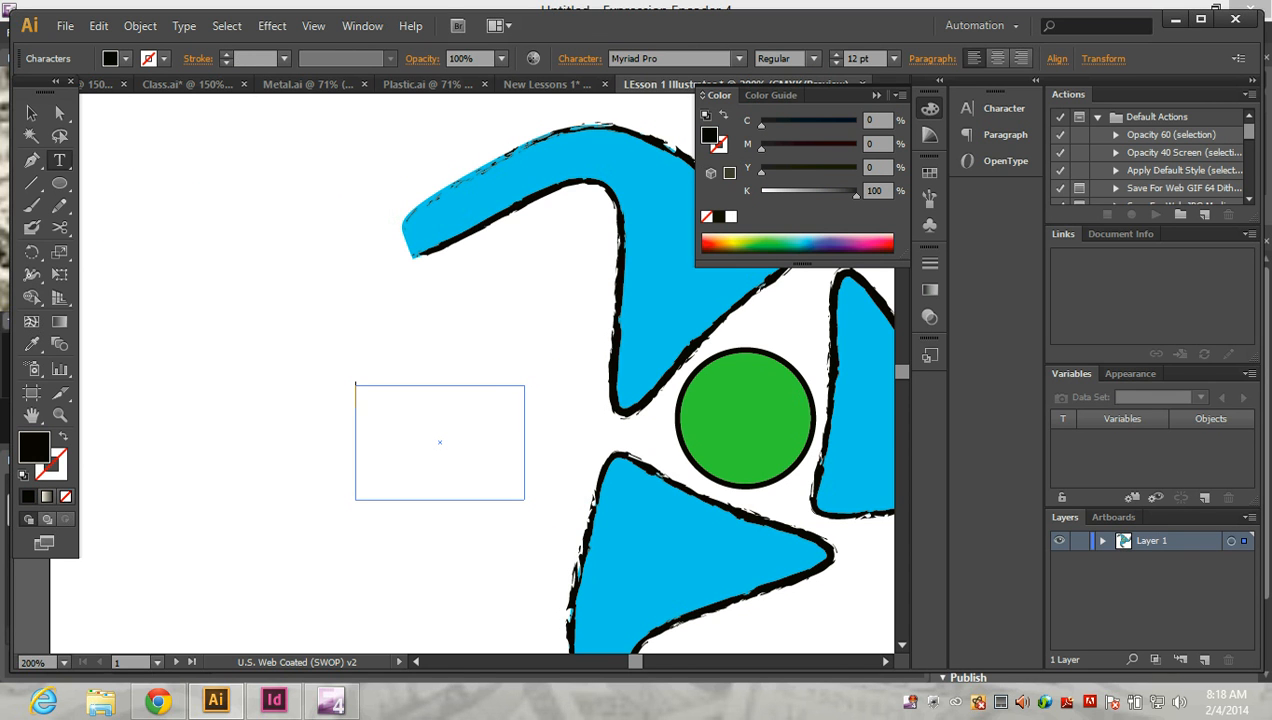
{"action": "type", "text": "Chesco"}
{"action": "left_click", "coordinate": [31, 113]}
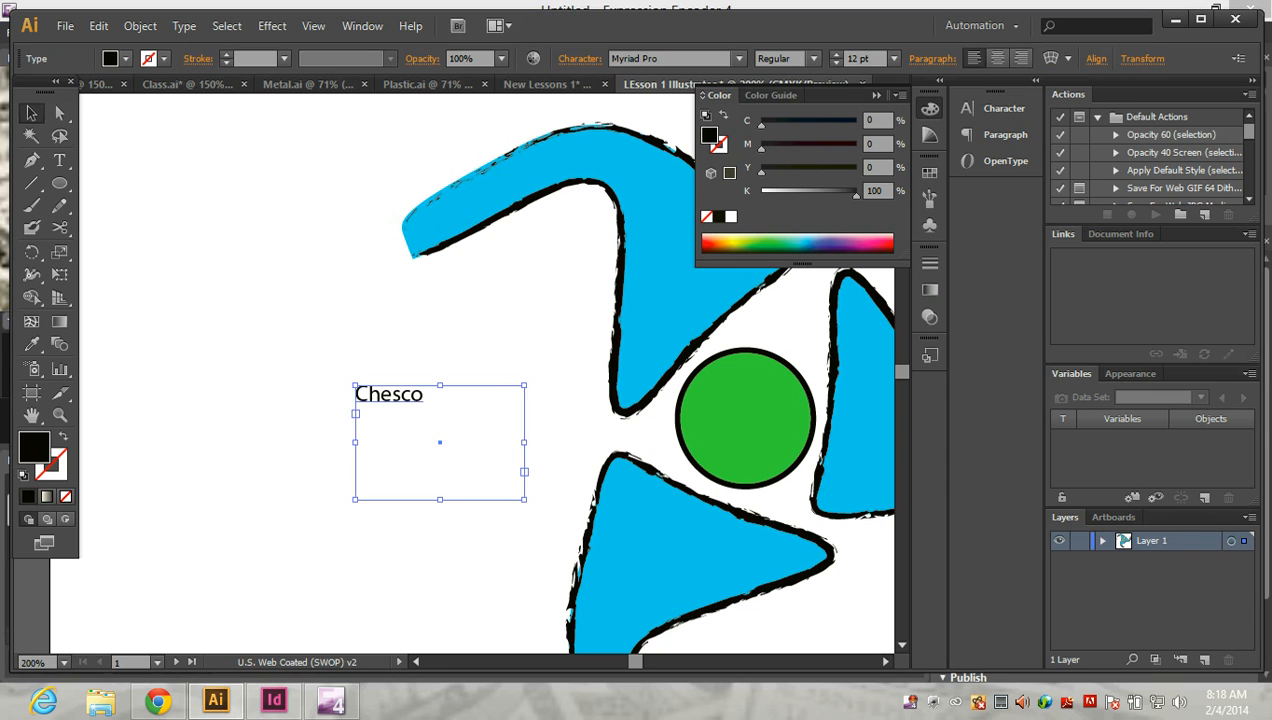
- Resize the text frame to a small box that just fits the whole word "Chesco"
{"action": "left_click_drag", "start_coordinate": [440, 500], "coordinate": [440, 412]}
{"action": "left_click_drag", "start_coordinate": [524, 398], "coordinate": [468, 398]}
{"action": "left_click_drag", "start_coordinate": [438, 397], "coordinate": [398, 398]}
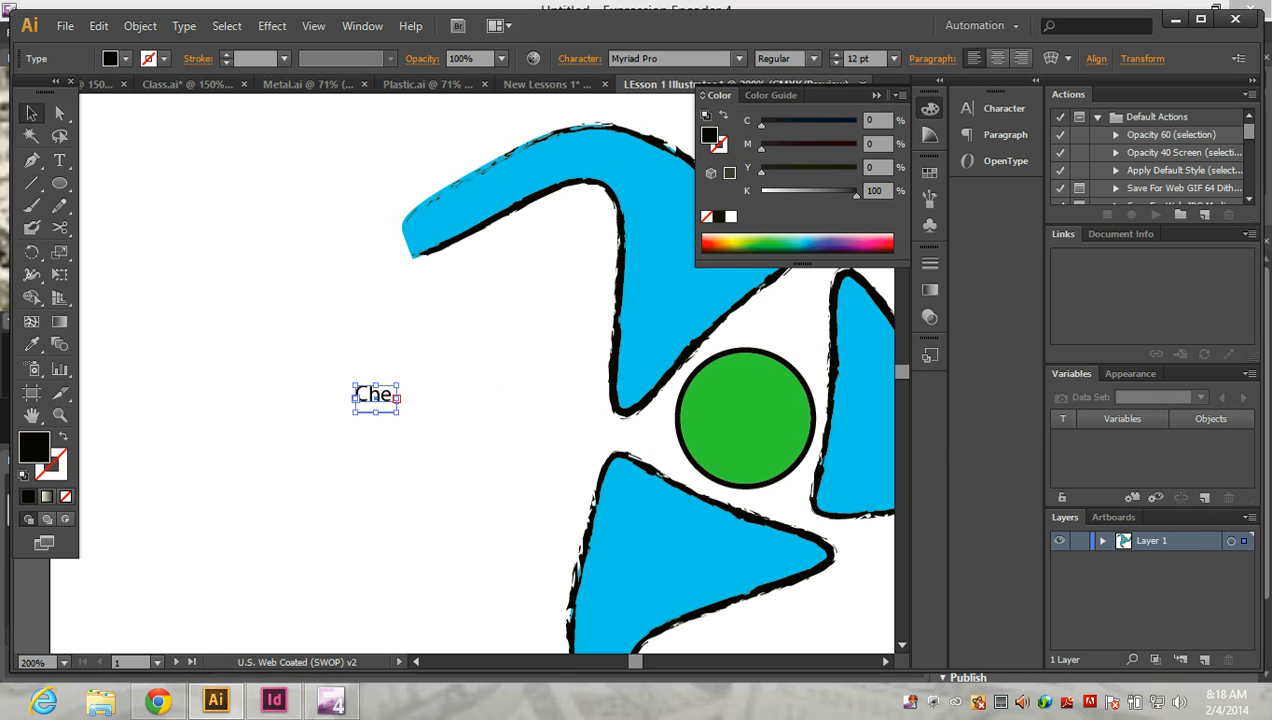
{"action": "scroll", "coordinate": [396, 398], "scroll_direction": "up", "scroll_amount": 5}
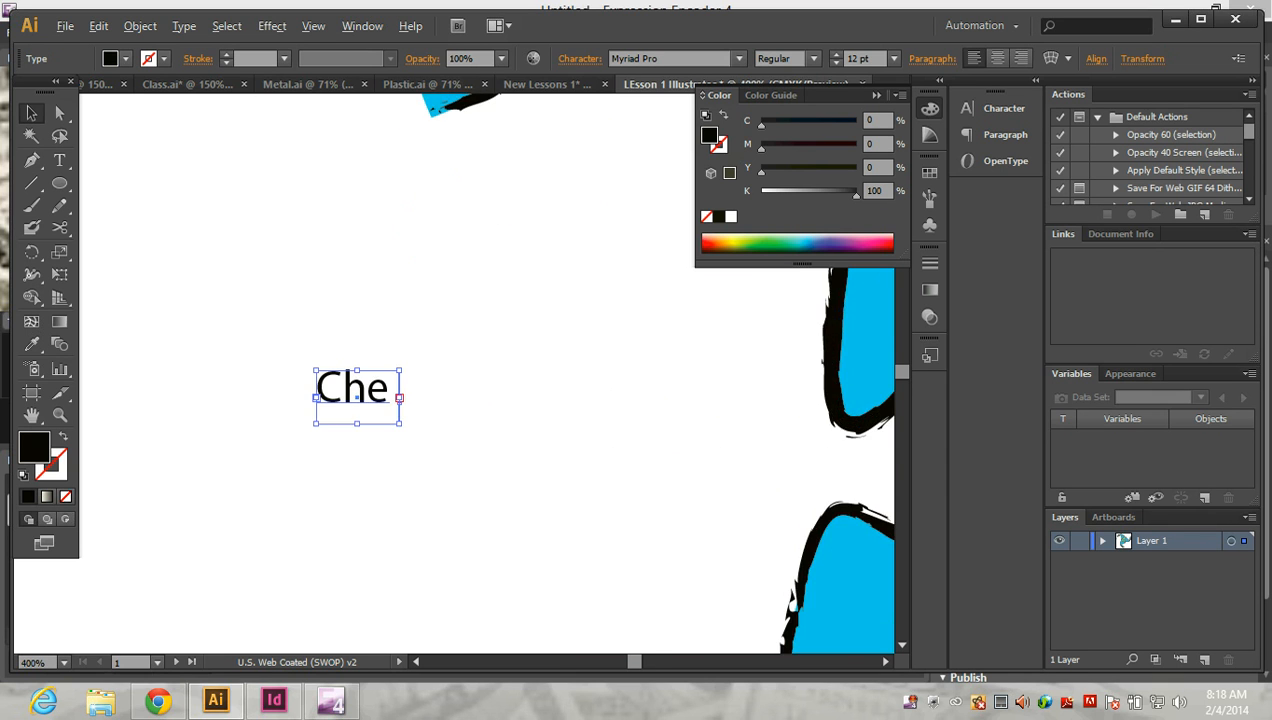
{"action": "left_click_drag", "start_coordinate": [407, 396], "coordinate": [612, 396]}
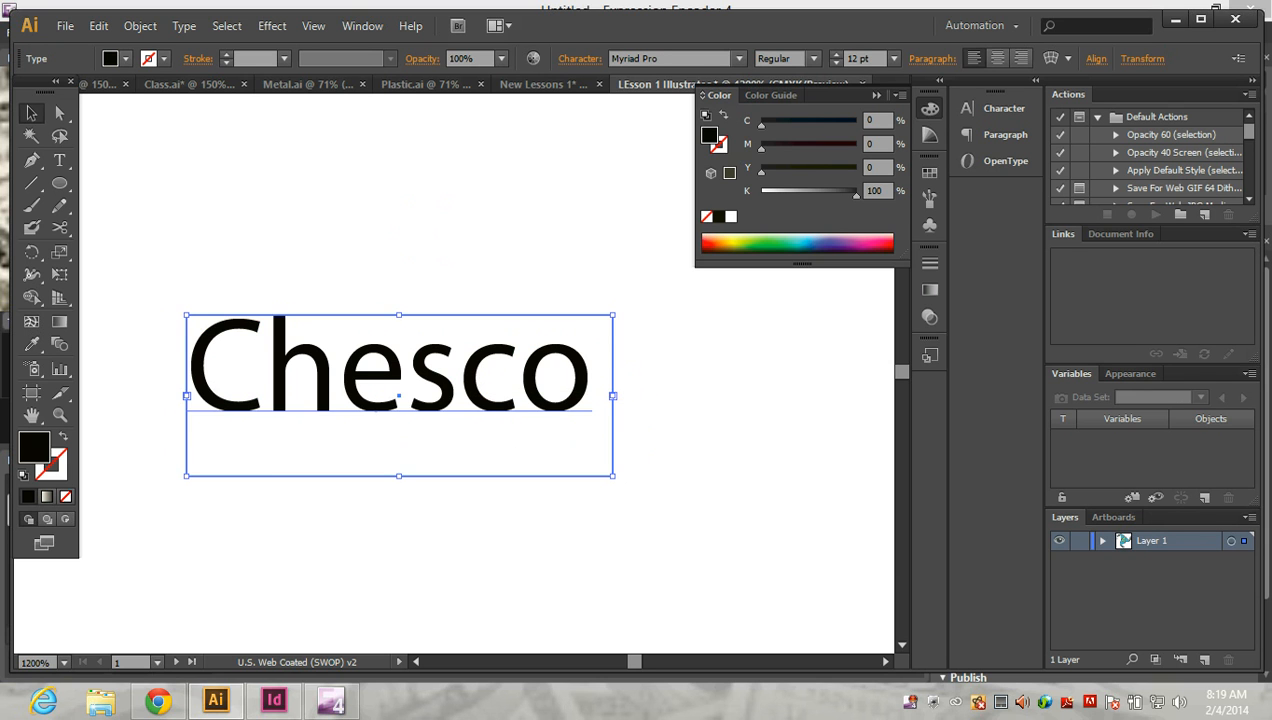
{"action": "scroll", "coordinate": [609, 402], "scroll_direction": "down", "scroll_amount": 1}
{"action": "scroll", "coordinate": [609, 402], "scroll_direction": "down", "scroll_amount": 1}
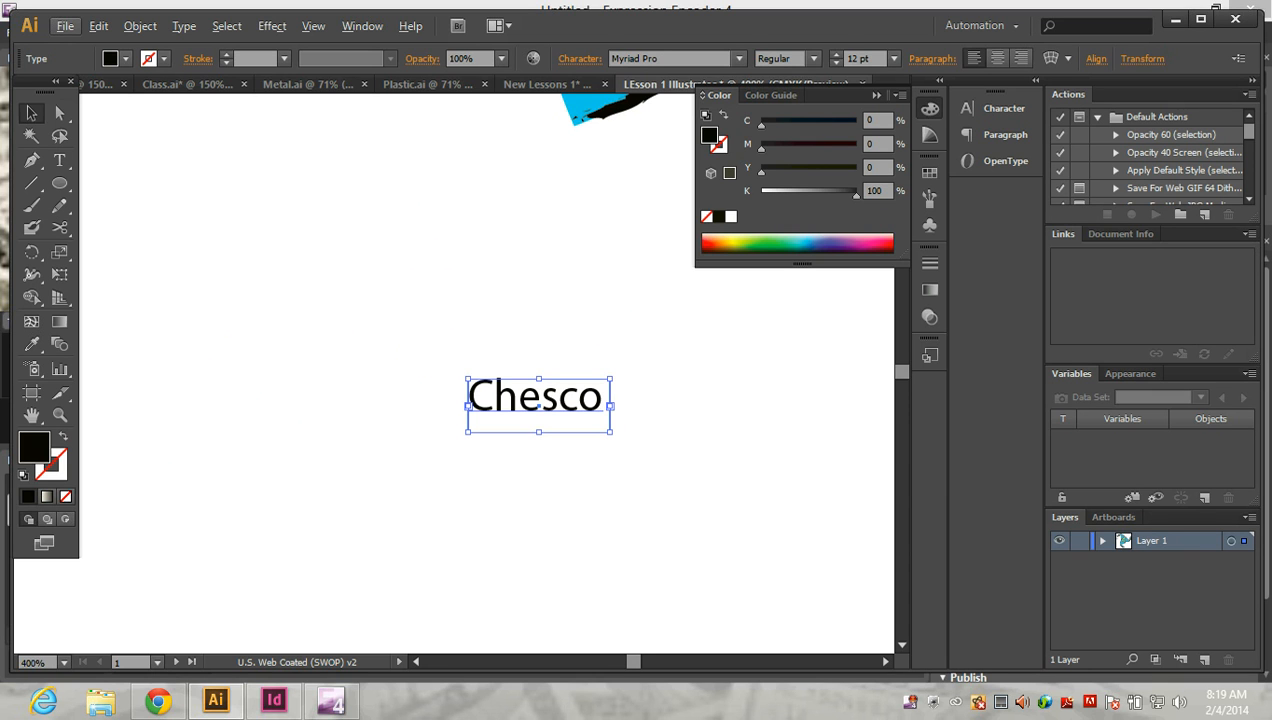
- Format the "Chesco" text as Raavi Bold at 8 pt and tighten its frame around the word
{"action": "key", "text": "t"}
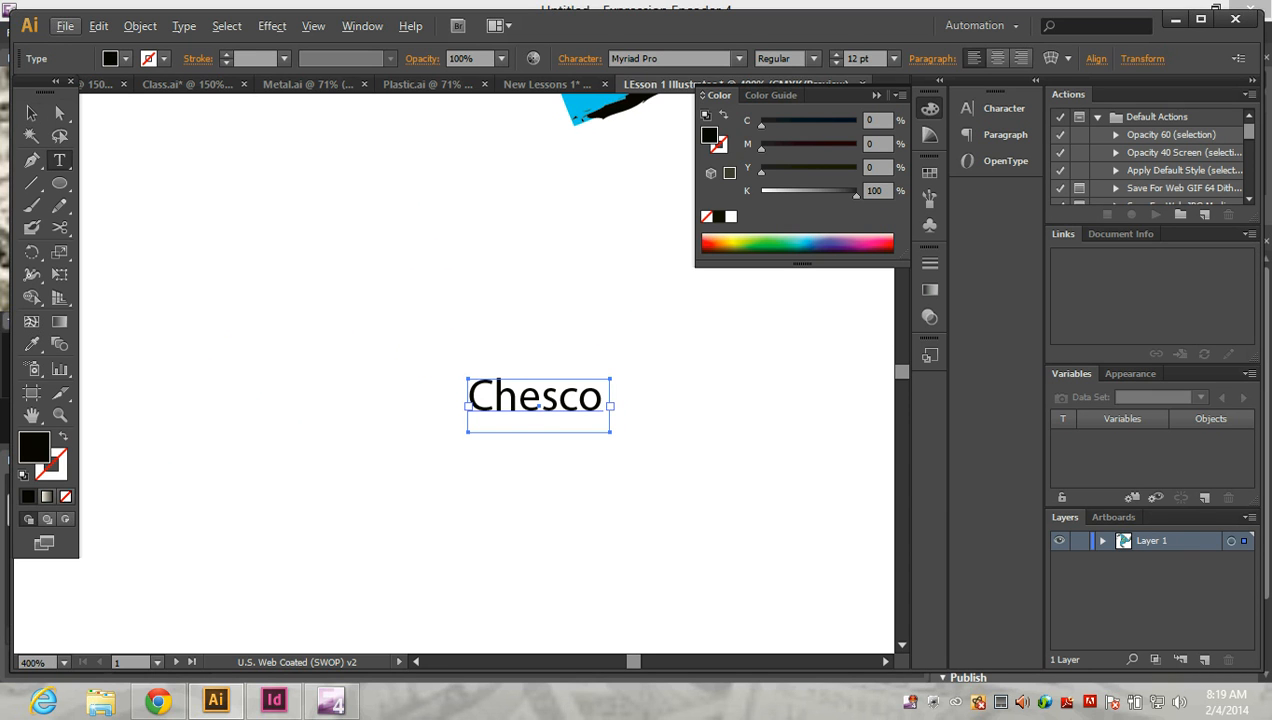
{"action": "left_click_drag", "start_coordinate": [605, 398], "coordinate": [466, 398]}
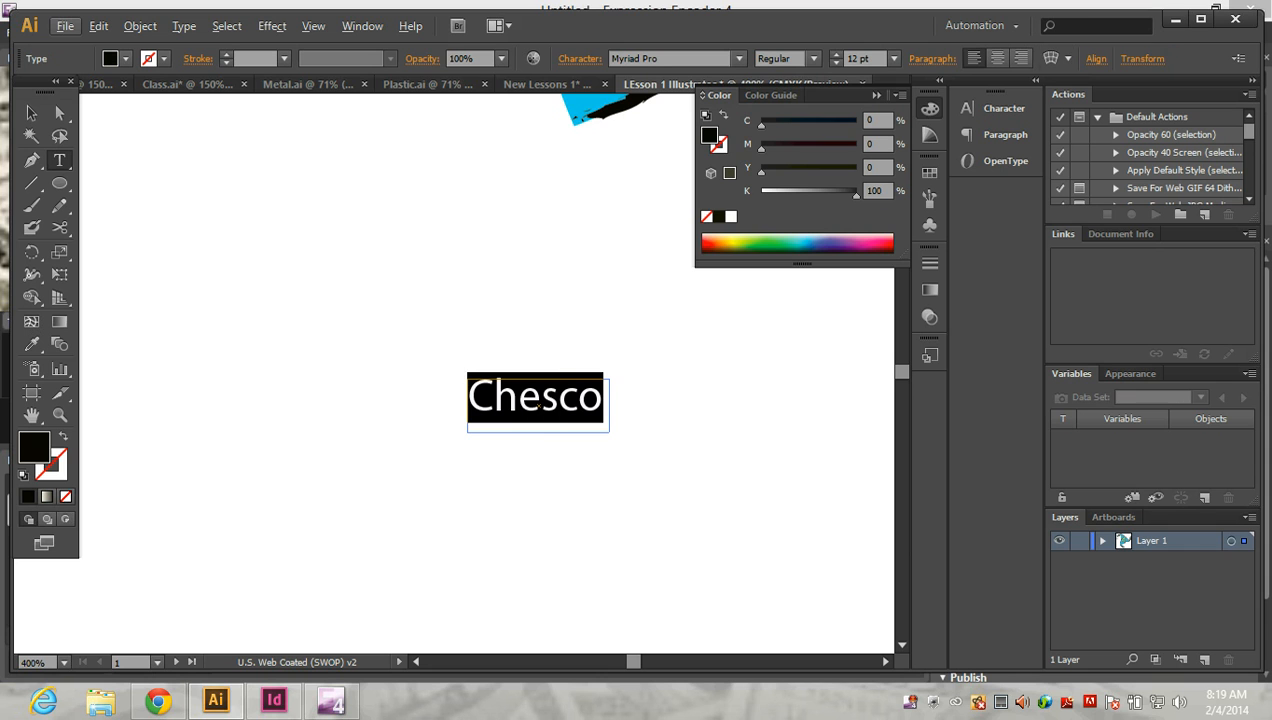
{"action": "left_click", "coordinate": [739, 59]}
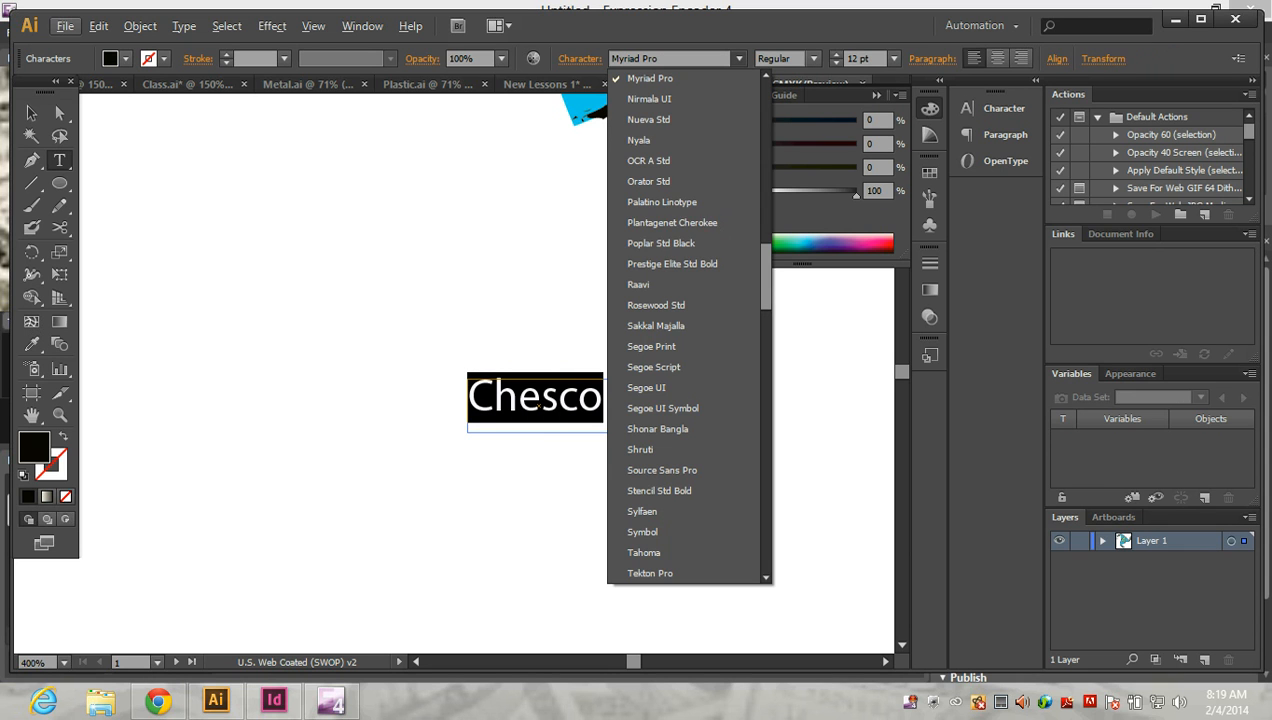
{"action": "left_click", "coordinate": [640, 284]}
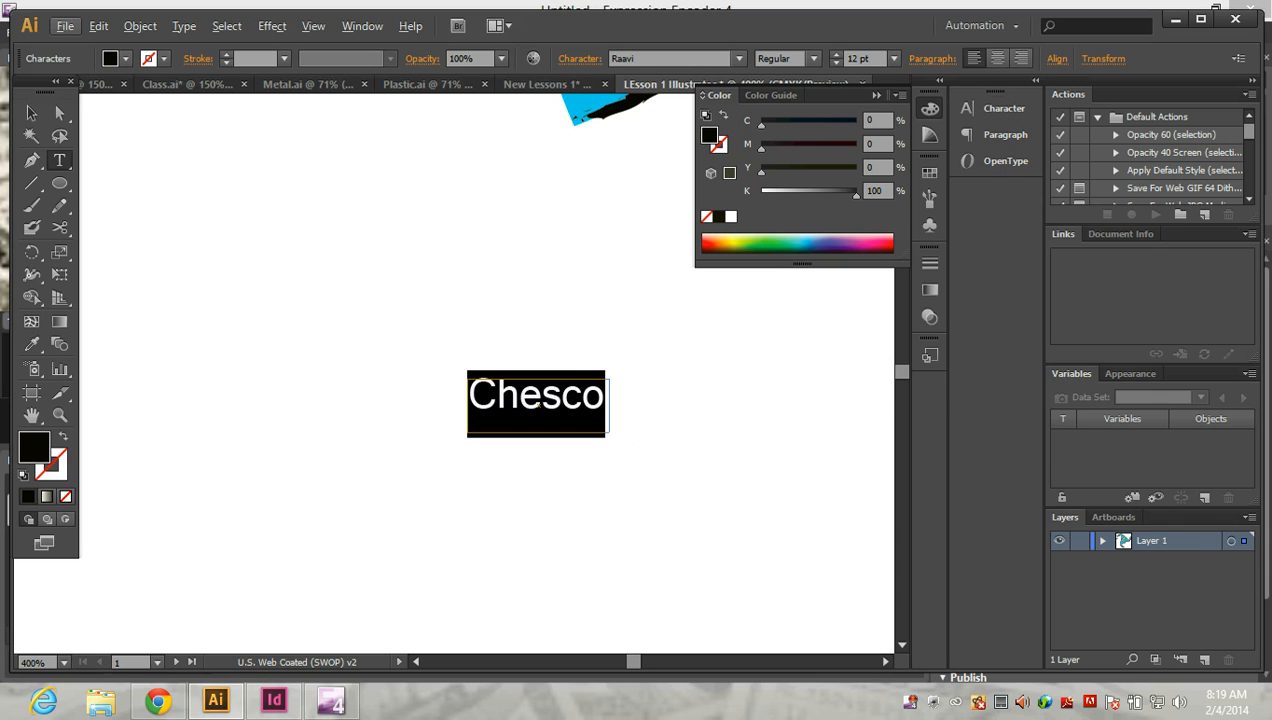
{"action": "left_click", "coordinate": [894, 58]}
{"action": "left_click", "coordinate": [914, 145]}
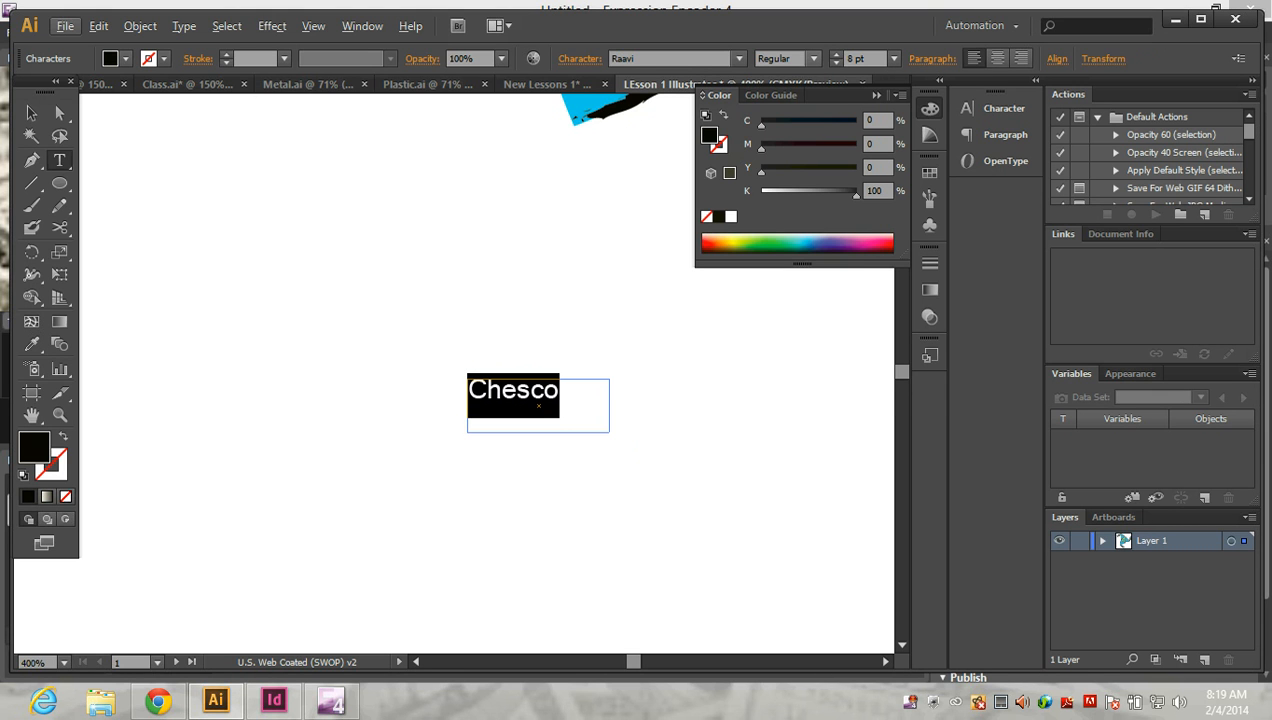
{"action": "left_click", "coordinate": [813, 58]}
{"action": "left_click", "coordinate": [772, 96]}
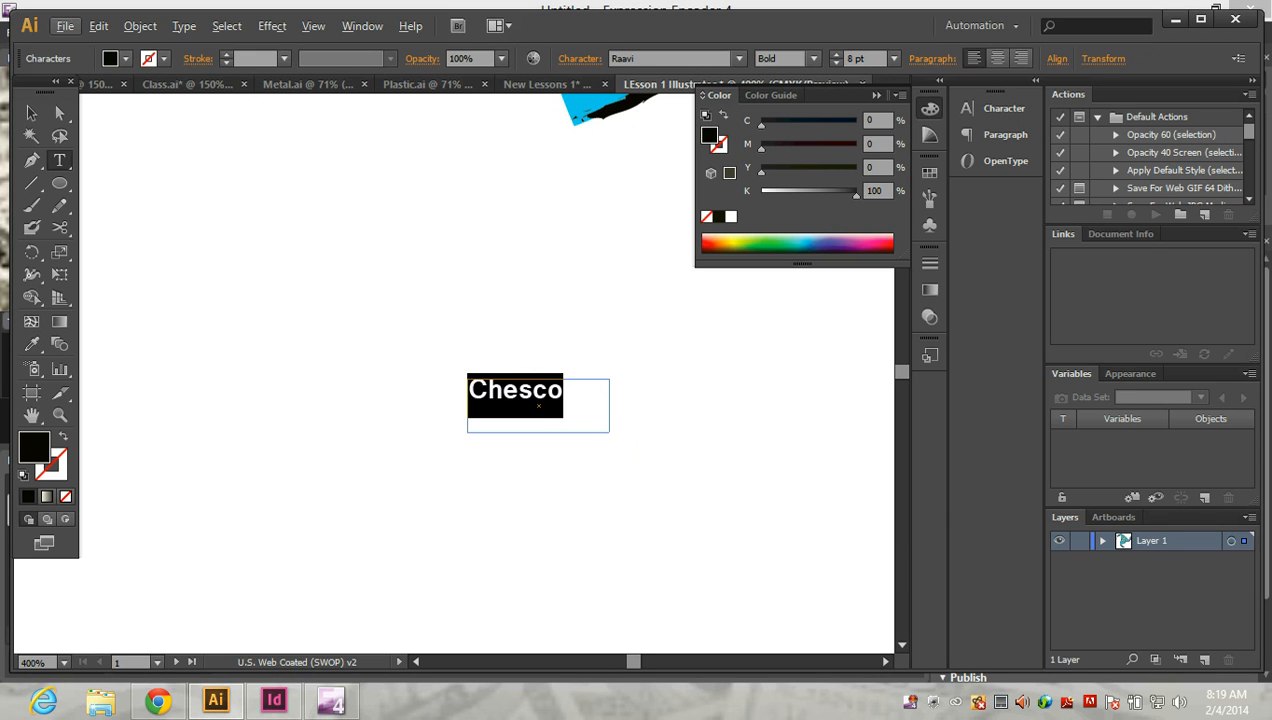
{"action": "left_click", "coordinate": [31, 113]}
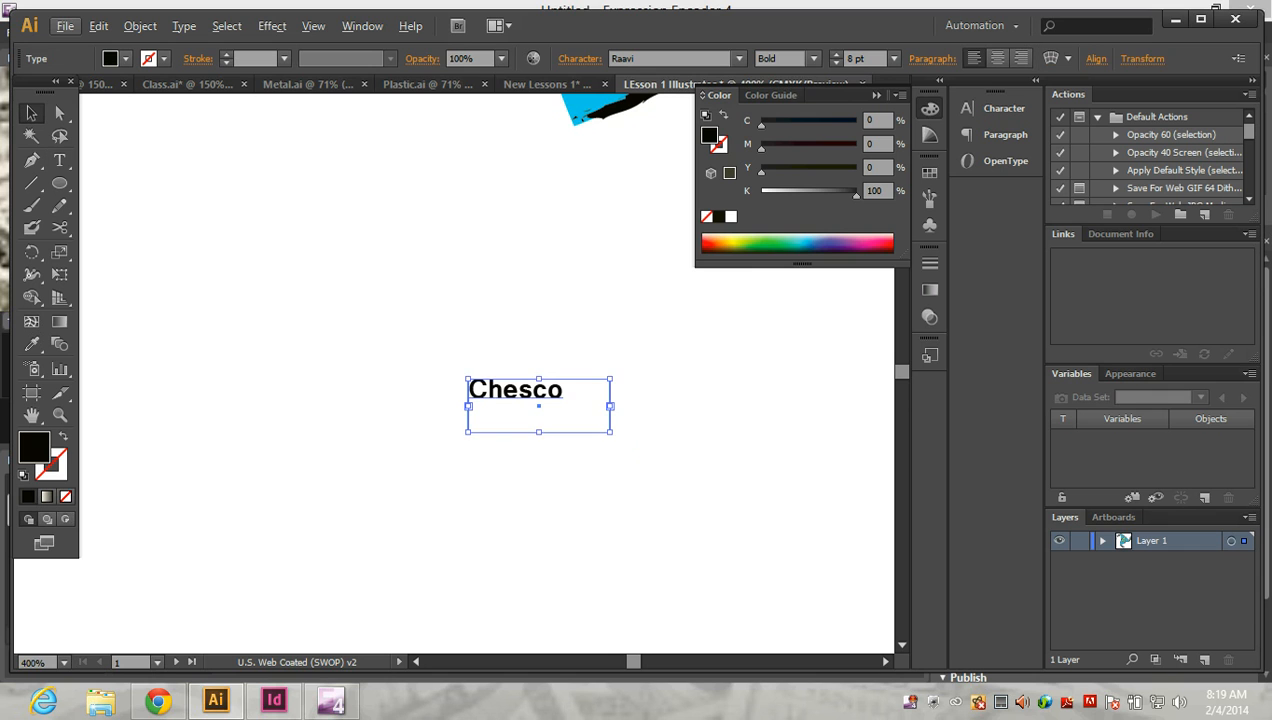
{"action": "left_click_drag", "start_coordinate": [610, 406], "coordinate": [517, 405]}
- Draw a large tilted hexagon covering the "Chesco" text and fill it light blue (C 56.86, M 0, Y 5.1, K 0)
{"action": "left_click", "coordinate": [60, 183]}
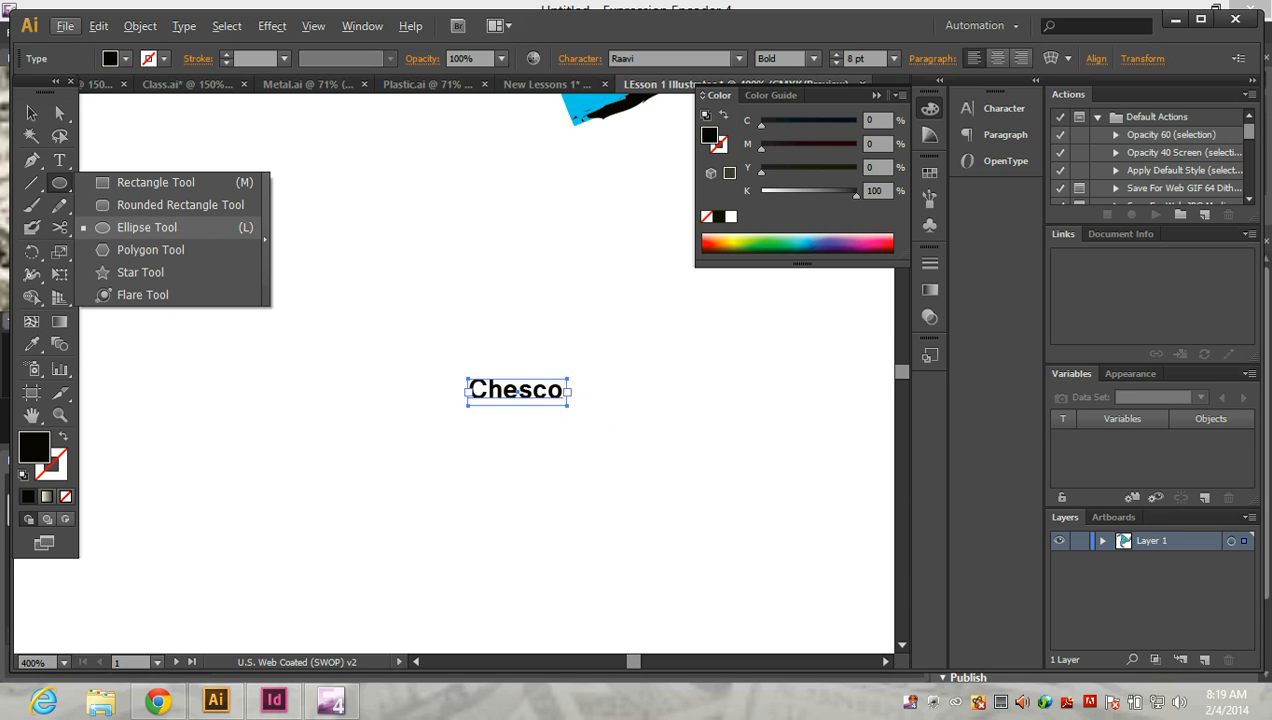
{"action": "left_click", "coordinate": [150, 250]}
{"action": "left_click_drag", "start_coordinate": [441, 331], "coordinate": [592, 449]}
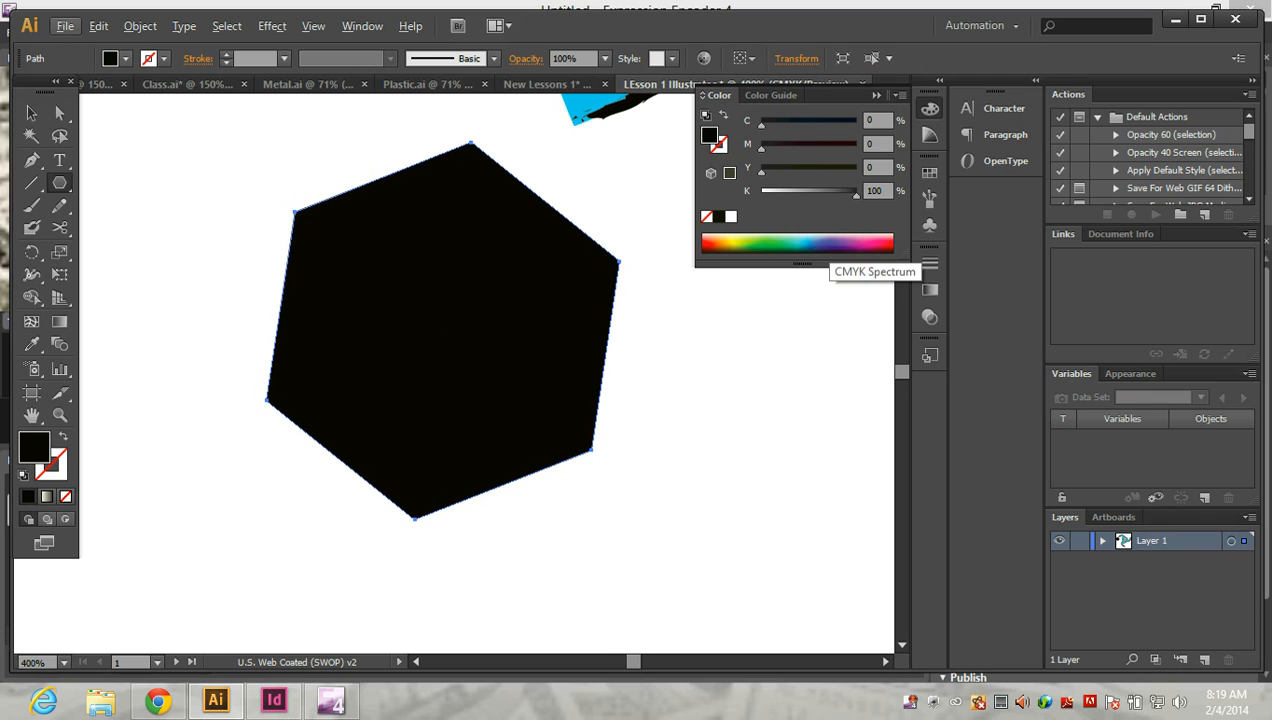
{"action": "left_click", "coordinate": [792, 237]}
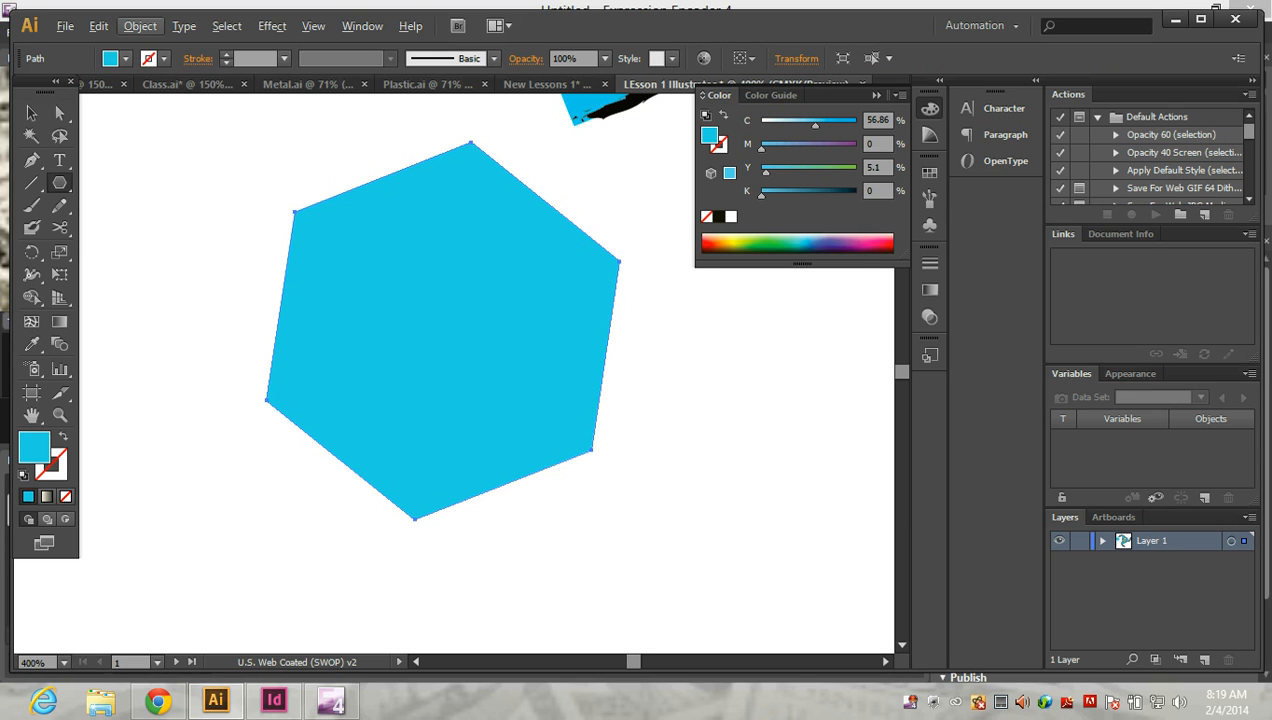
- Send the light blue hexagon to the back, behind the "Chesco" text
{"action": "left_click", "coordinate": [140, 26]}
{"action": "mouse_move", "coordinate": [180, 68]}
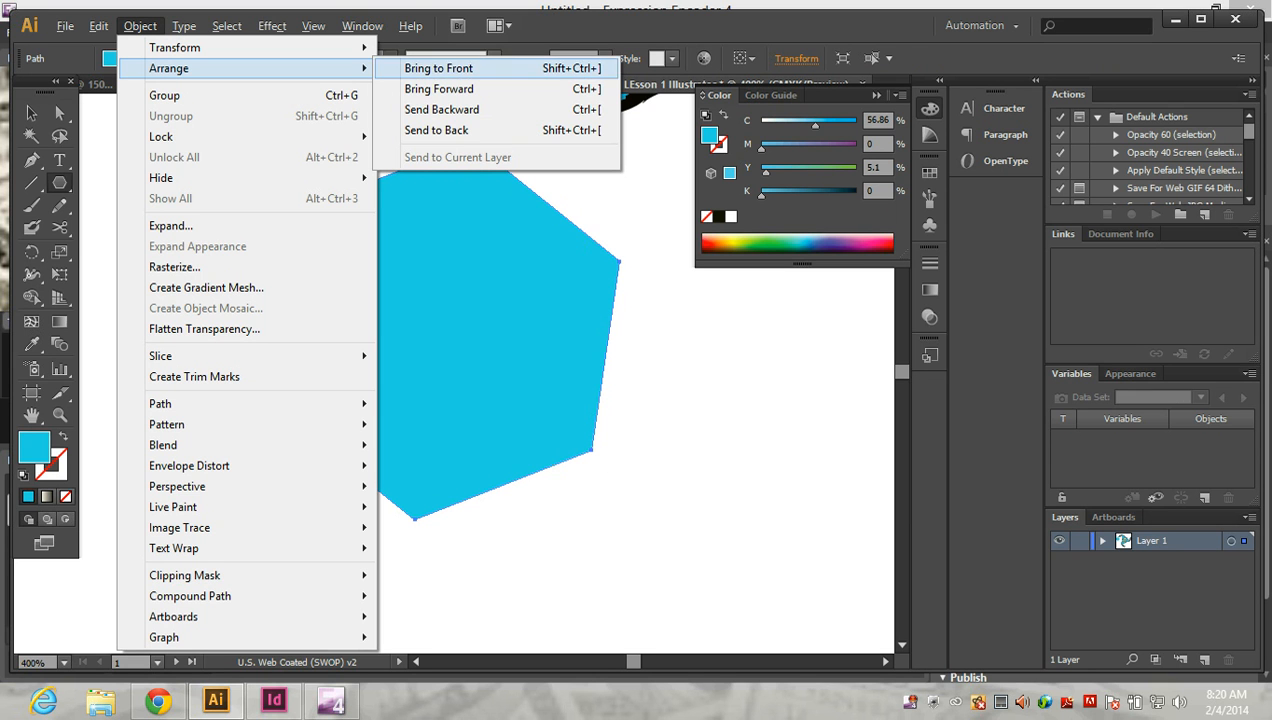
{"action": "left_click", "coordinate": [436, 130]}
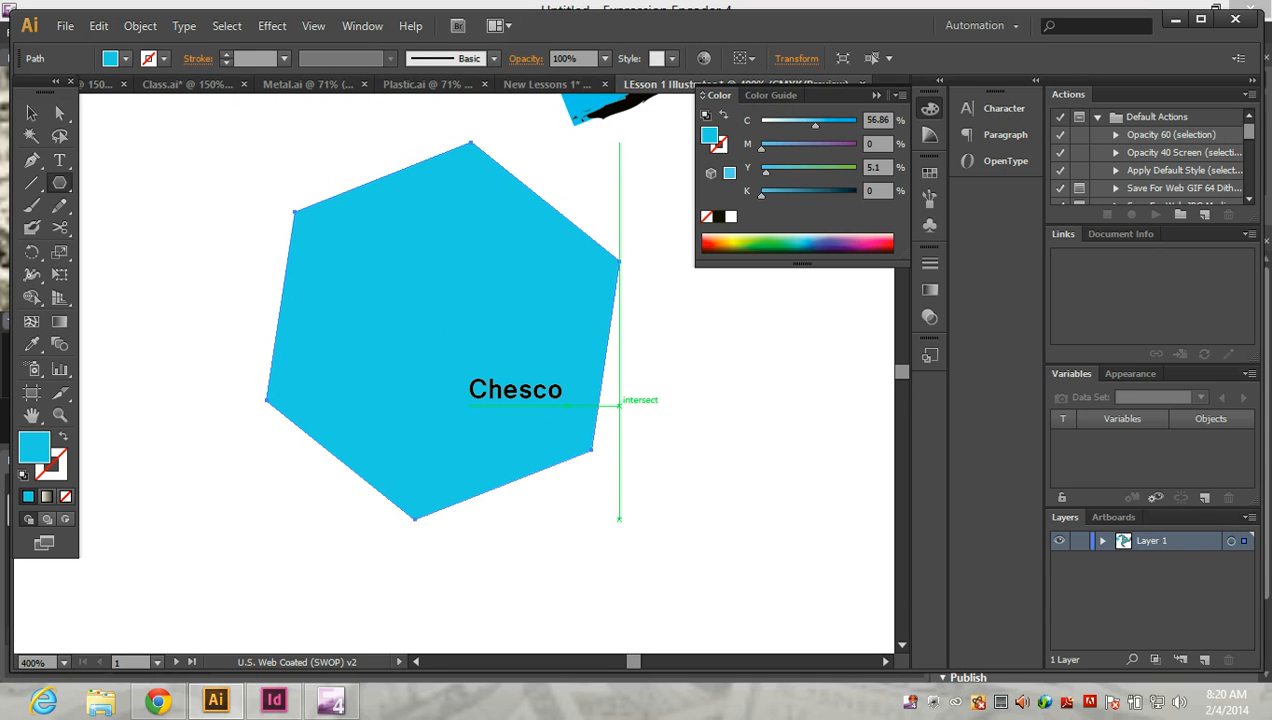
- Scale the hexagon down to less than half its size and centre the "Chesco" text on it
{"action": "key", "text": "v"}
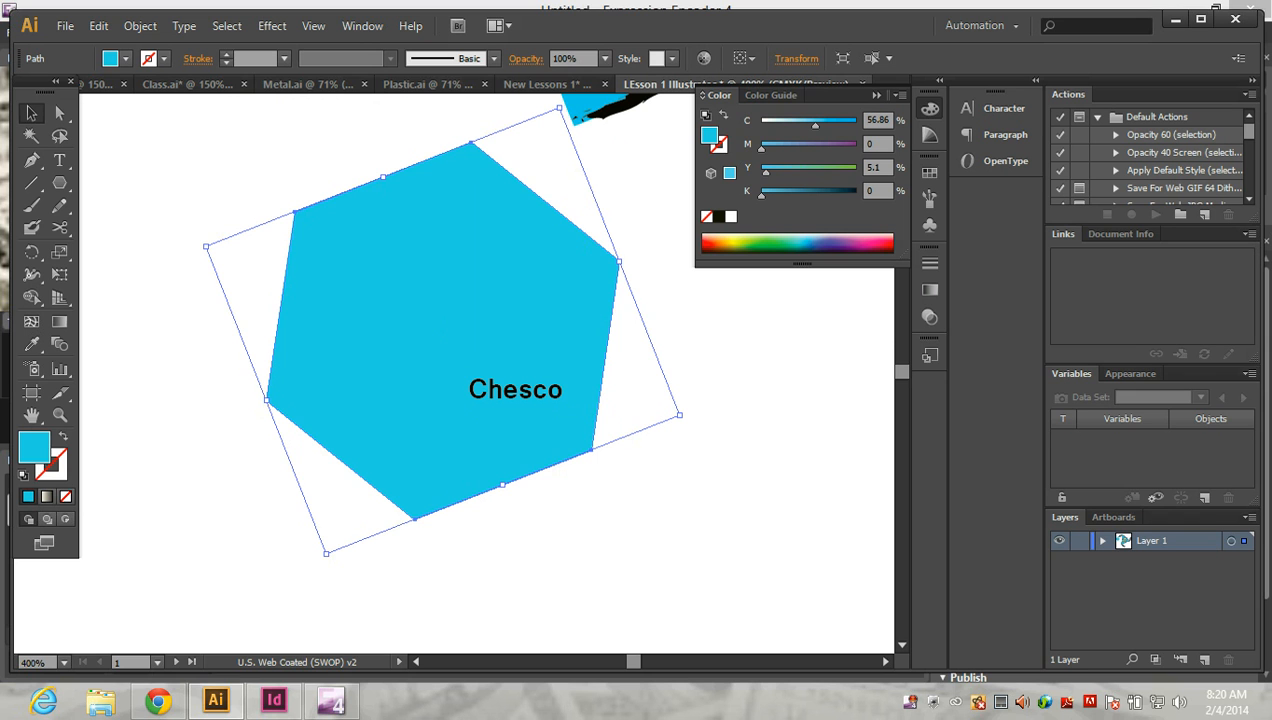
{"action": "left_click_drag", "start_coordinate": [206, 246], "coordinate": [285, 416]}
{"action": "left_click_drag", "start_coordinate": [310, 483], "coordinate": [433, 434]}
{"action": "left_click_drag", "start_coordinate": [653, 349], "coordinate": [507, 403]}
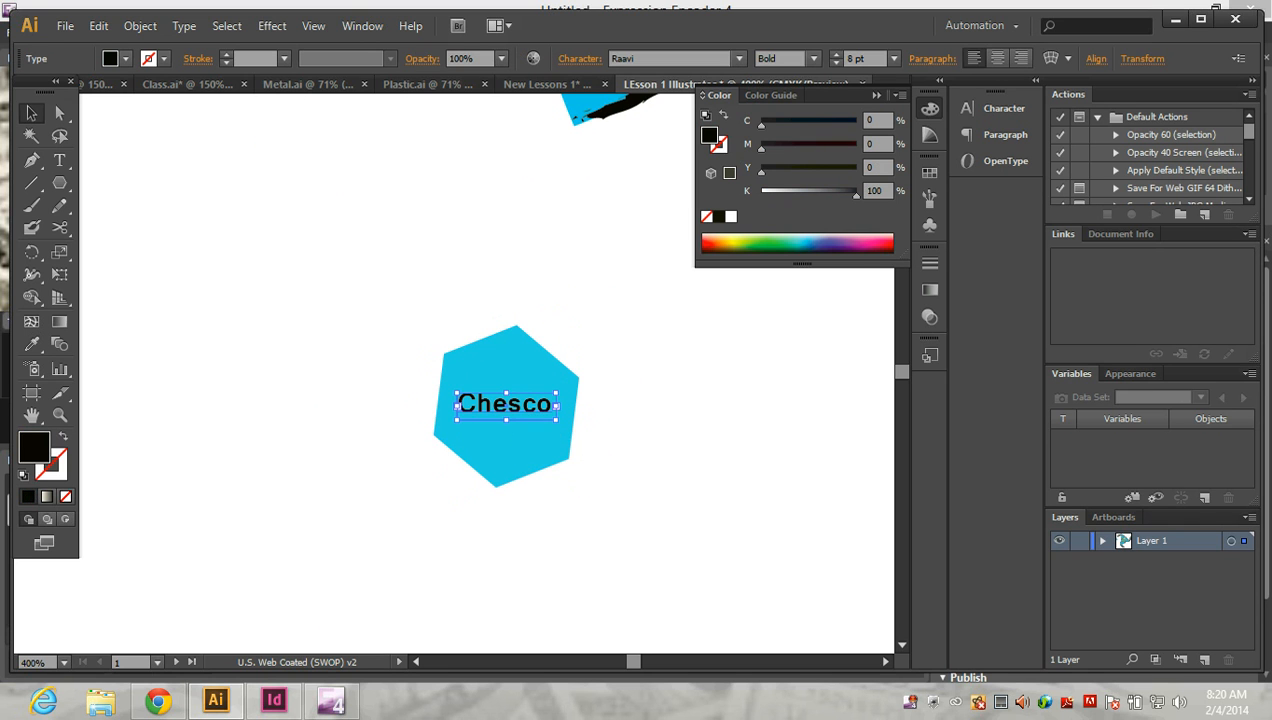
- Scale the light blue hexagon down until it is barely wider than the "Chesco" text and re-centre the word on it
{"action": "left_click", "coordinate": [522, 326]}
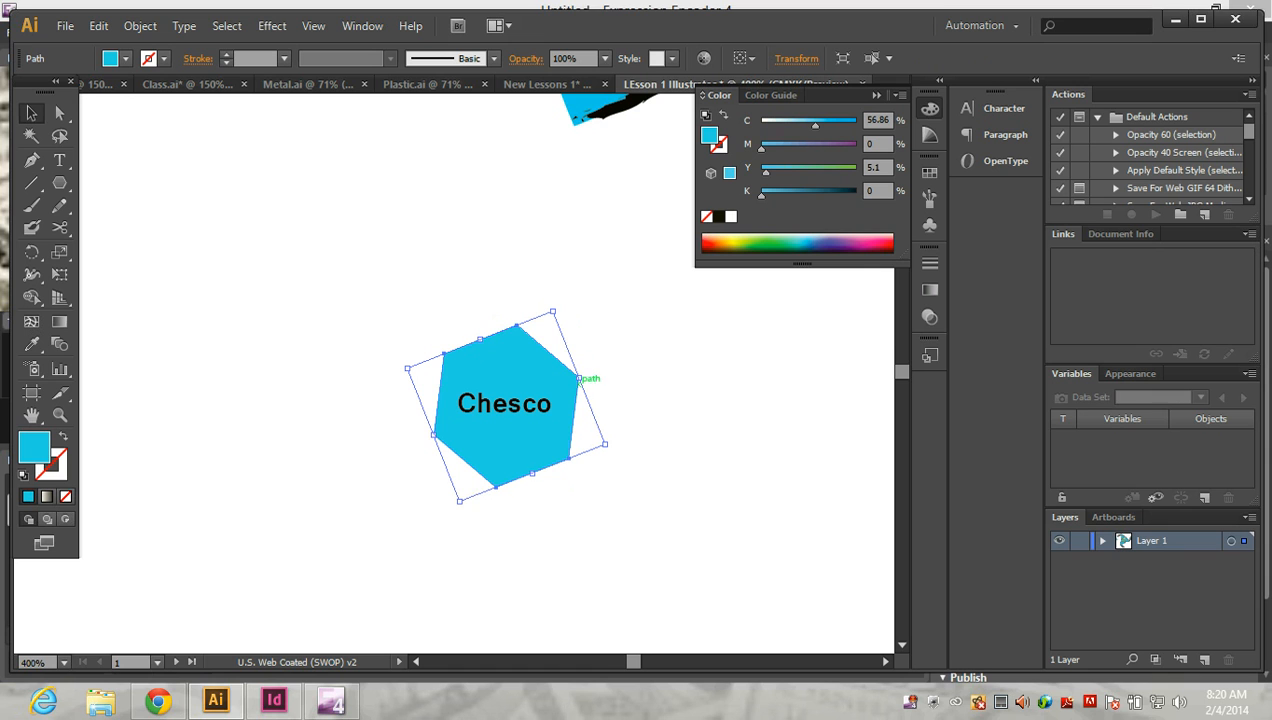
{"action": "left_click_drag", "start_coordinate": [552, 313], "coordinate": [537, 342]}
{"action": "left_click_drag", "start_coordinate": [505, 403], "coordinate": [497, 431]}
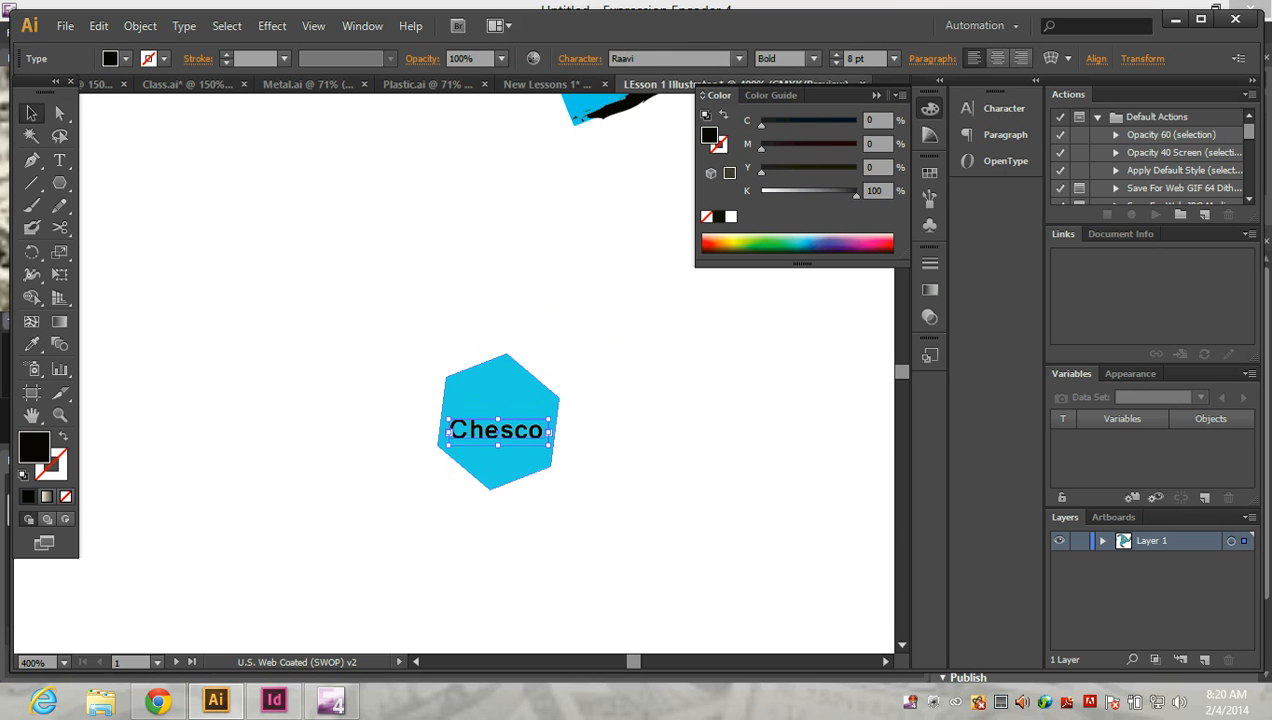
{"action": "left_click", "coordinate": [500, 394]}
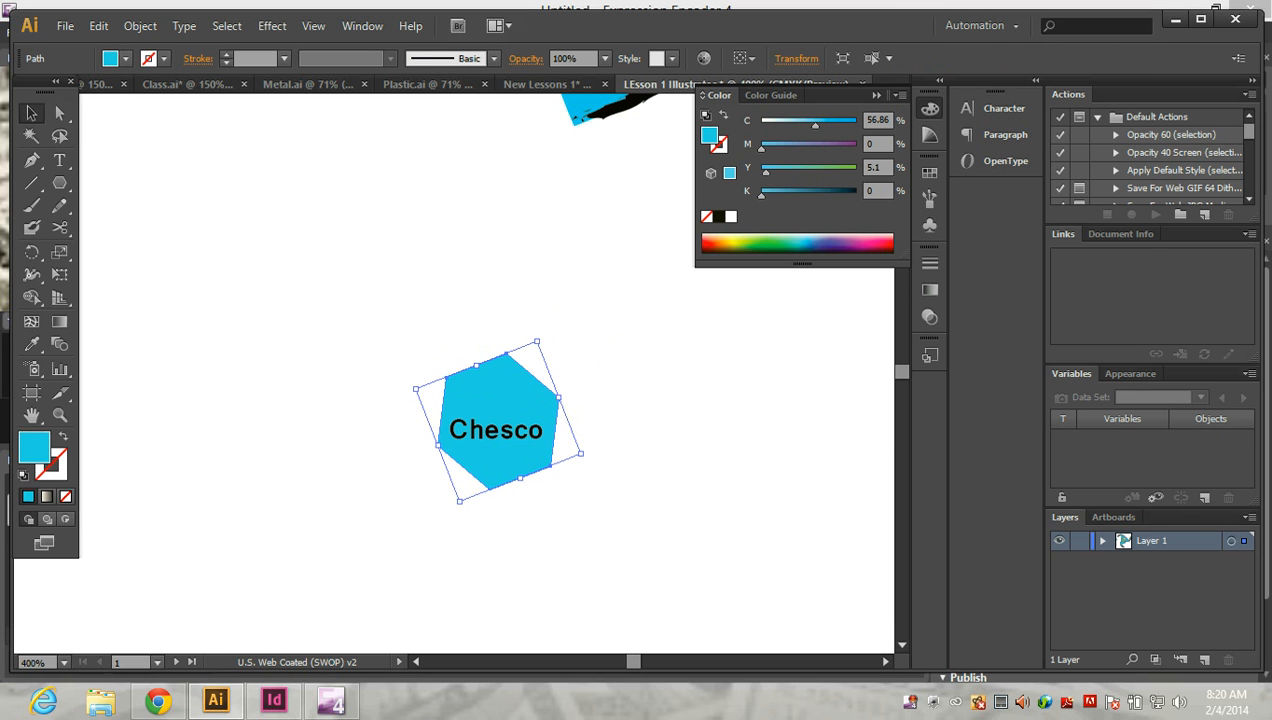
{"action": "left_click_drag", "start_coordinate": [459, 500], "coordinate": [468, 481]}
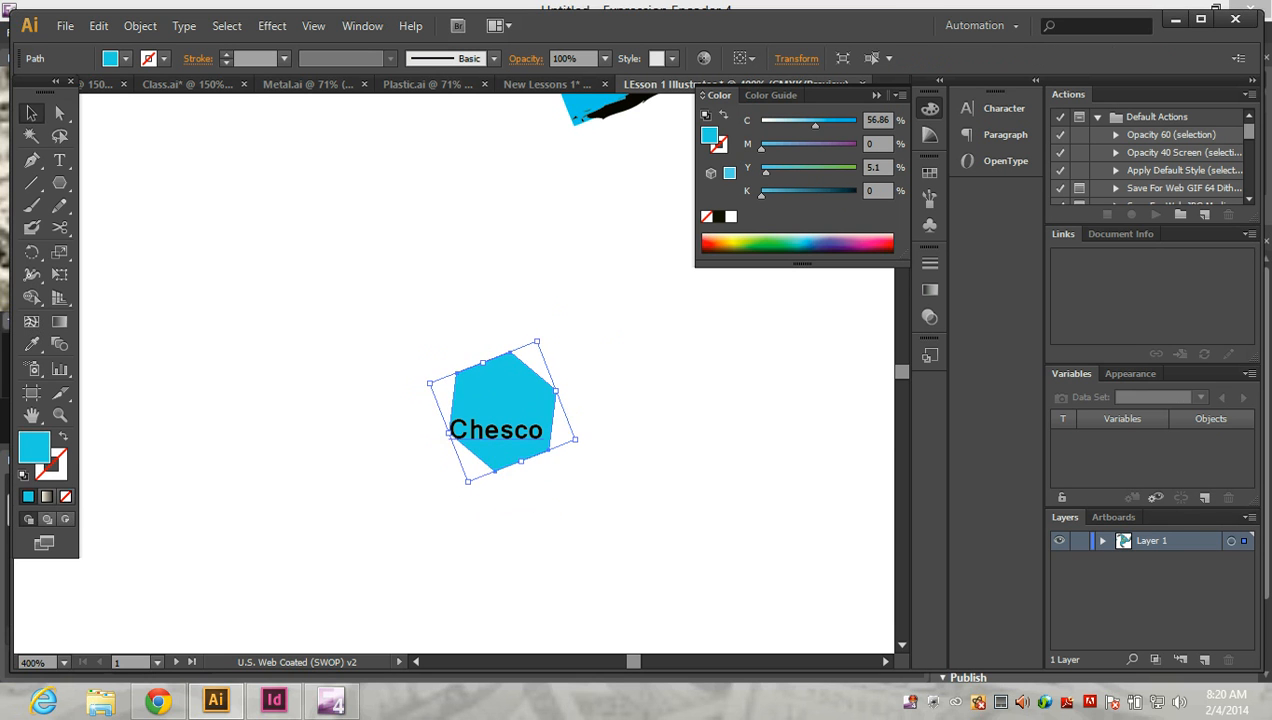
{"action": "left_click_drag", "start_coordinate": [497, 430], "coordinate": [502, 409]}
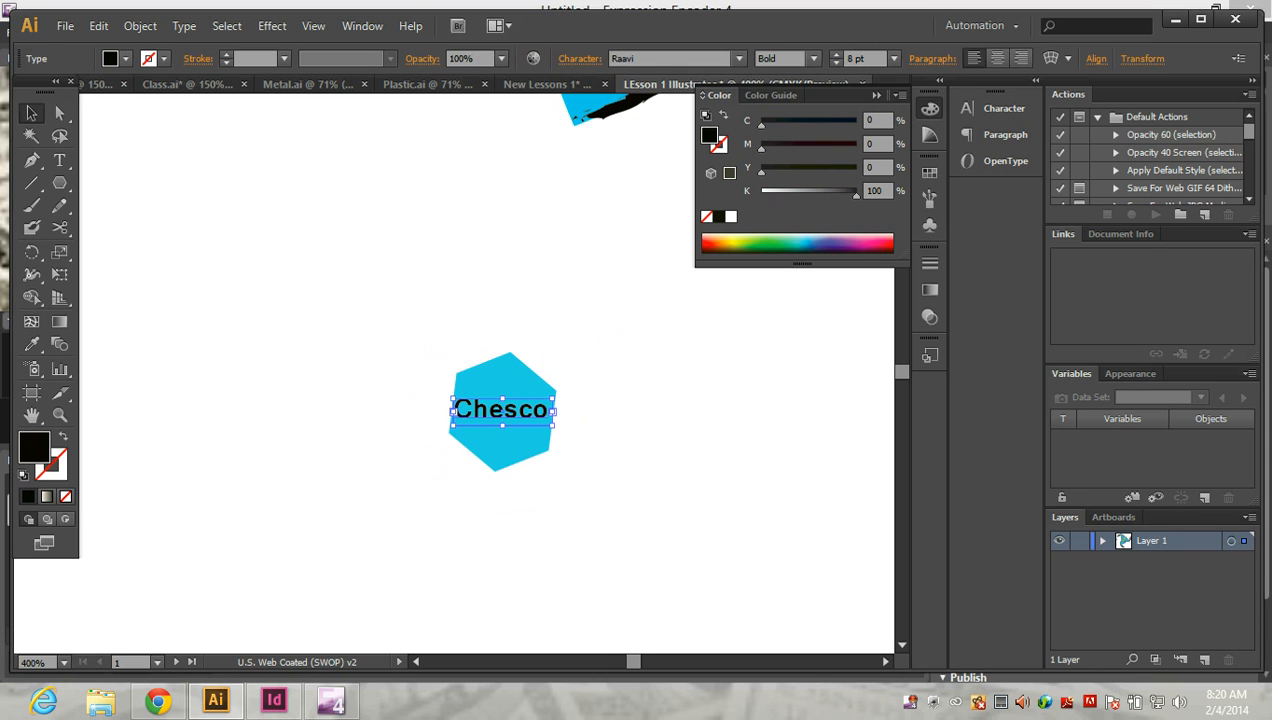
{"action": "key", "text": "ctrl+shift+a"}
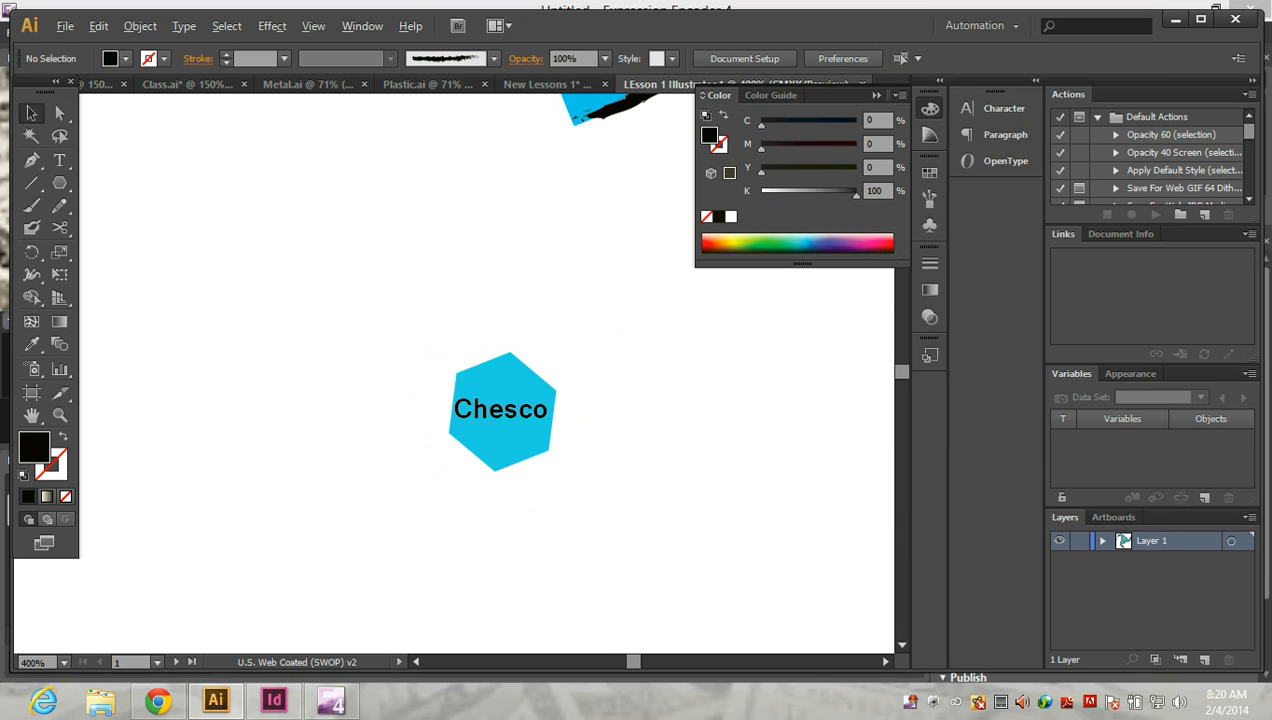
- Move the "Chesco" text and its hexagon together onto the centre of the pinwheel's green circle
{"action": "key", "text": "ctrl+minus"}
{"action": "key", "text": "ctrl+minus"}
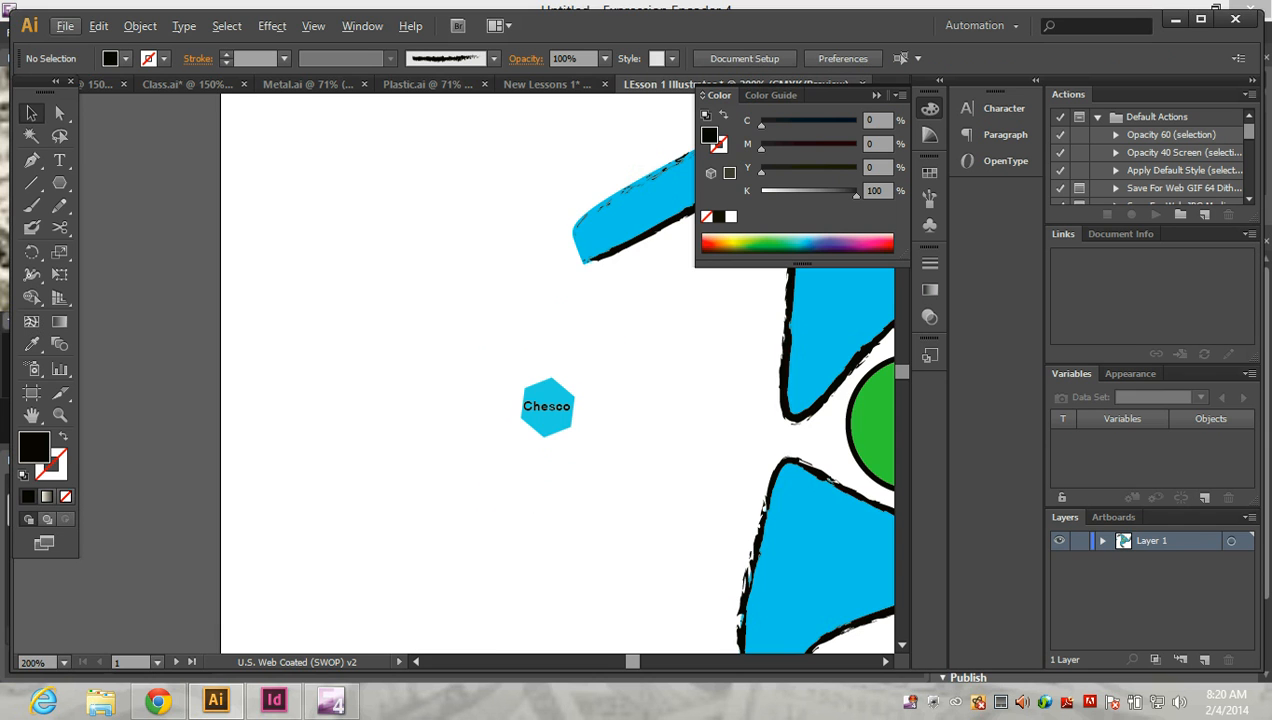
{"action": "scroll", "coordinate": [480, 380], "scroll_direction": "right", "scroll_amount": 5}
{"action": "scroll", "coordinate": [450, 380], "scroll_direction": "left", "scroll_amount": 2}
{"action": "left_click", "coordinate": [300, 412]}
{"action": "left_click_drag", "start_coordinate": [312, 420], "coordinate": [672, 430]}
{"action": "key", "text": "ctrl+shift+a"}
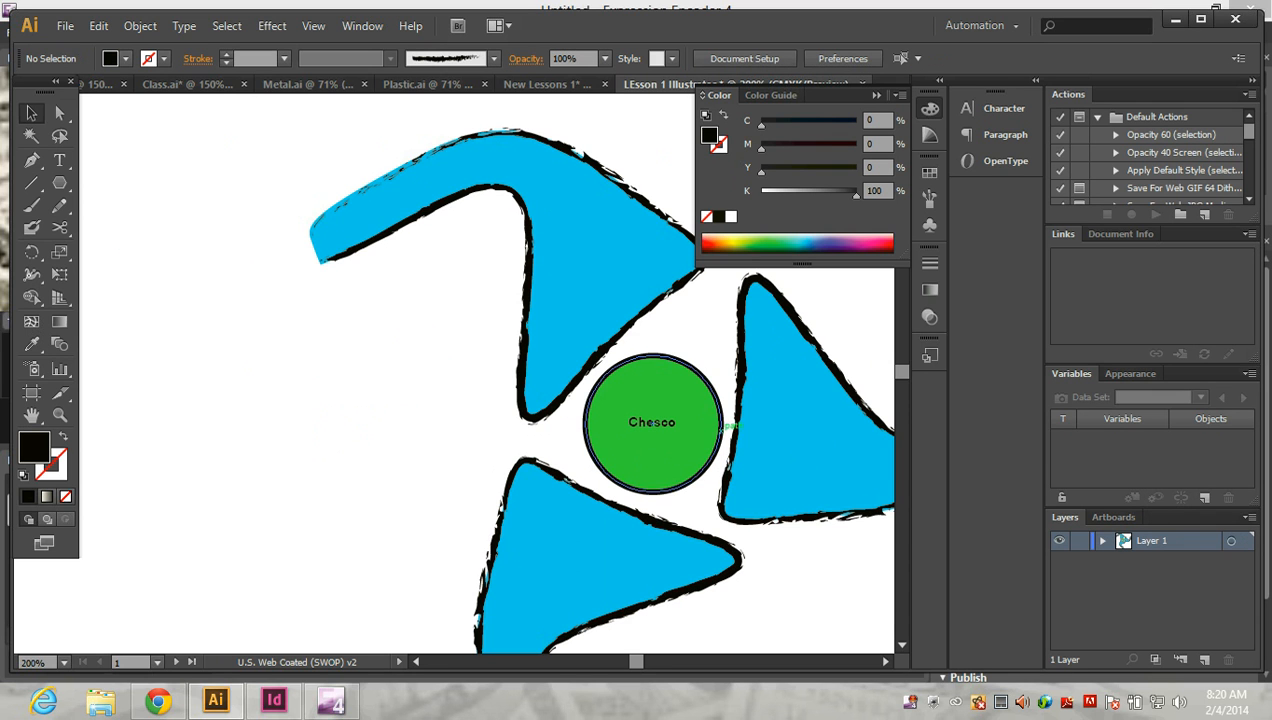
- Send the green circle to the back, behind the light blue hexagon and the "Chesco" text
{"action": "left_click", "coordinate": [720, 424]}
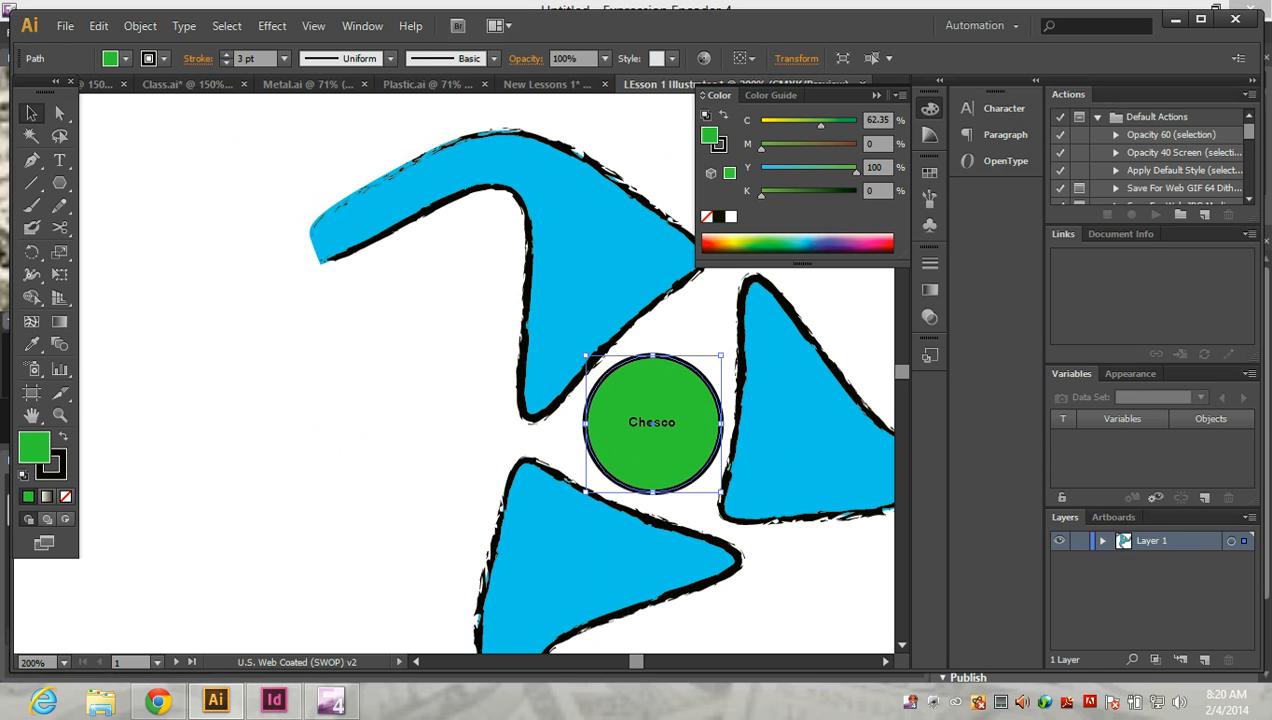
{"action": "left_click", "coordinate": [140, 26]}
{"action": "mouse_move", "coordinate": [230, 68]}
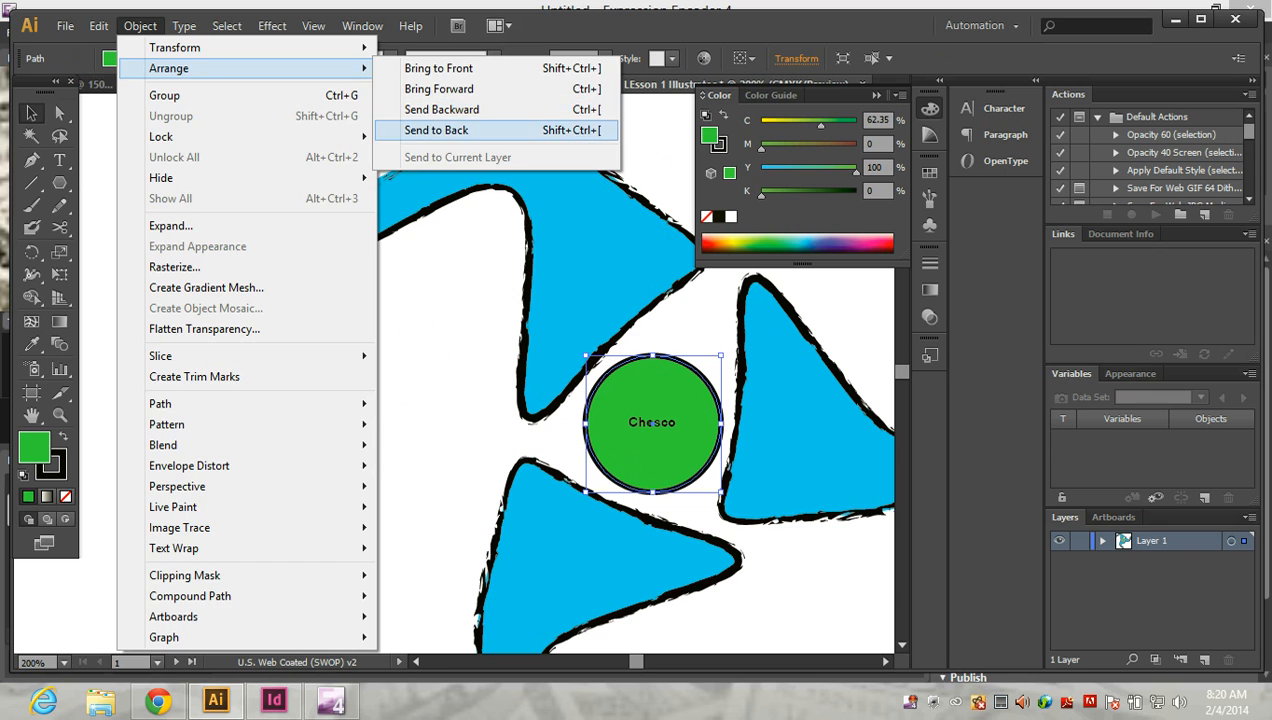
{"action": "left_click", "coordinate": [436, 130]}
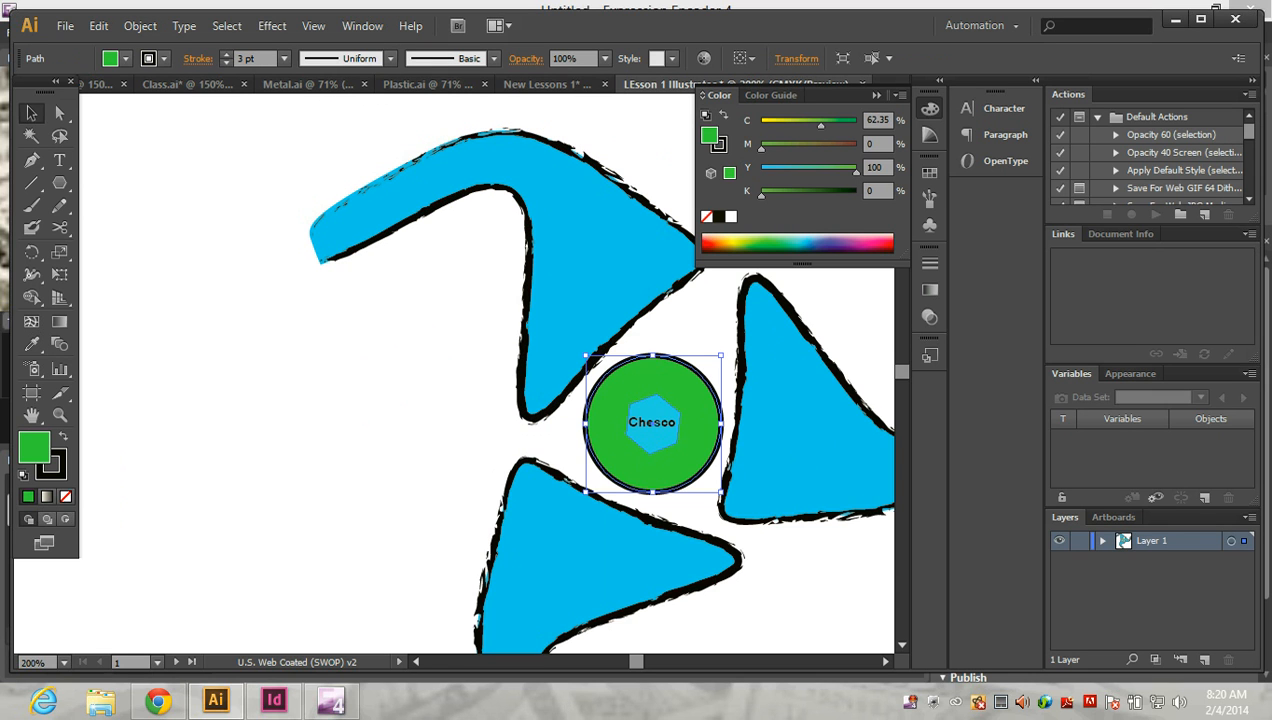
{"action": "left_click", "coordinate": [440, 400]}
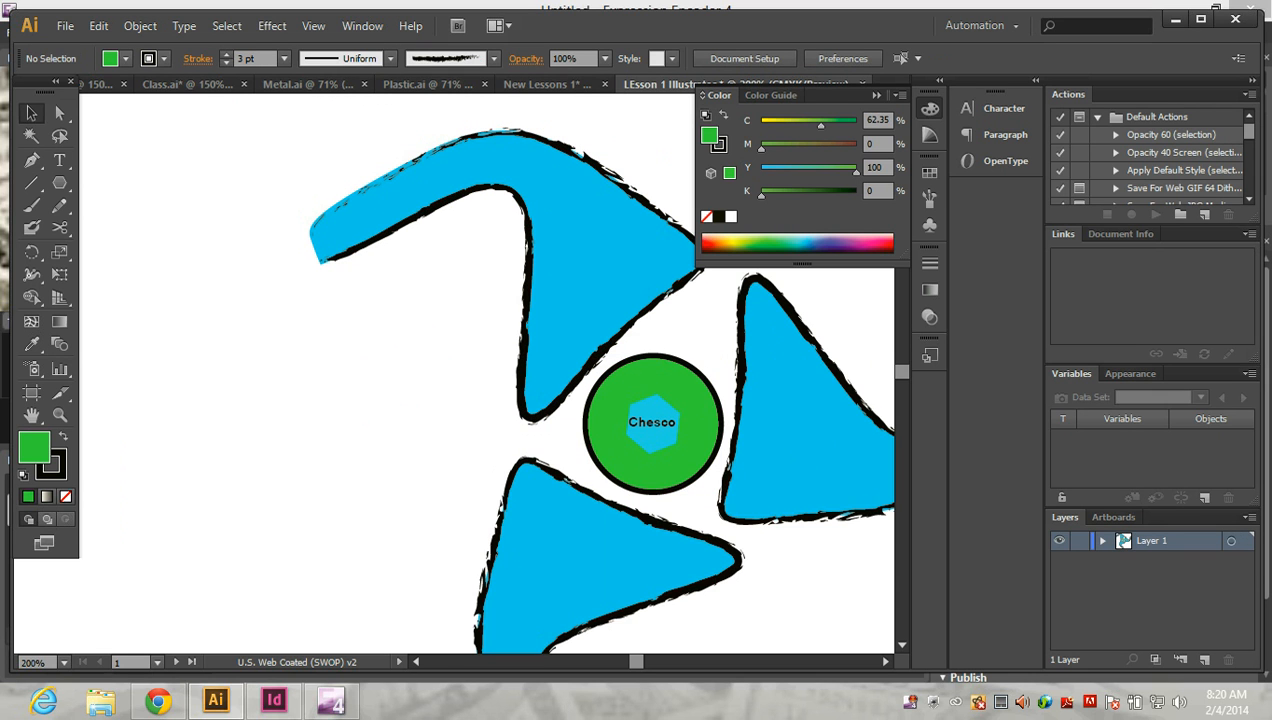
- Paint a wavy vertical stroke with the Paintbrush on the empty area left of the pinwheel, using the rough black brush
{"action": "key", "text": "ctrl+minus"}
{"action": "key", "text": "ctrl+minus"}
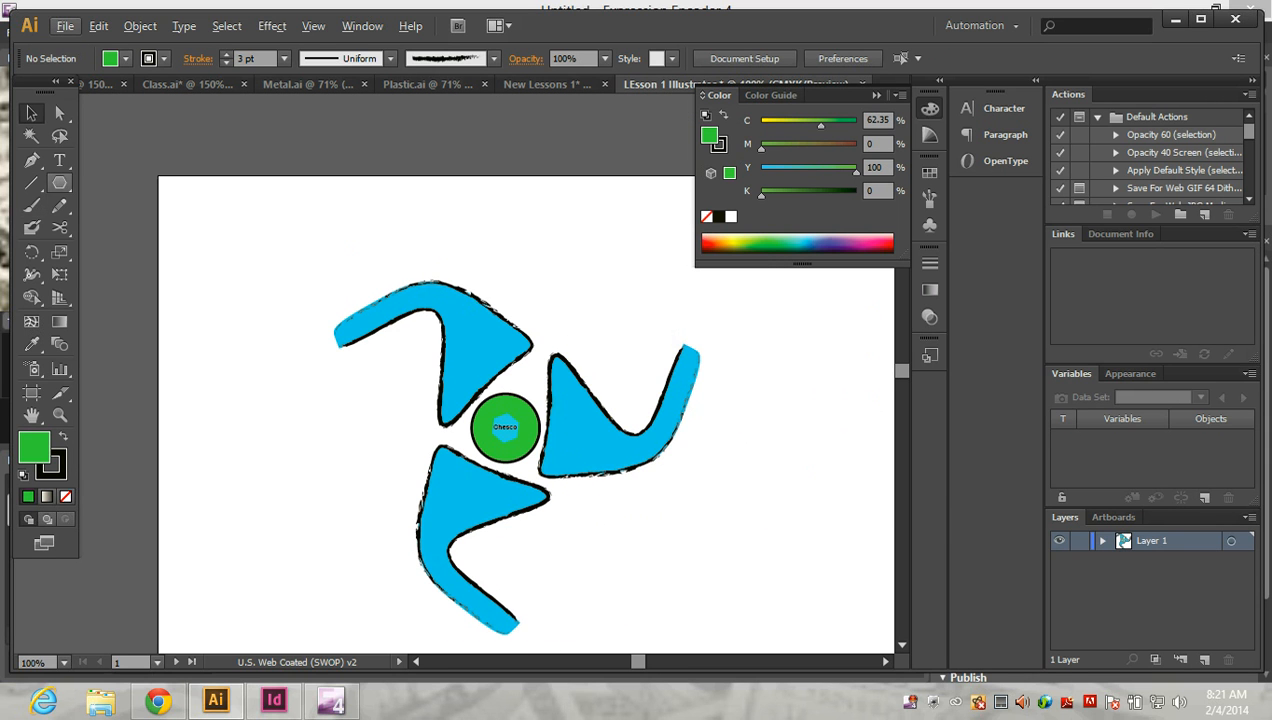
{"action": "left_click", "coordinate": [31, 205]}
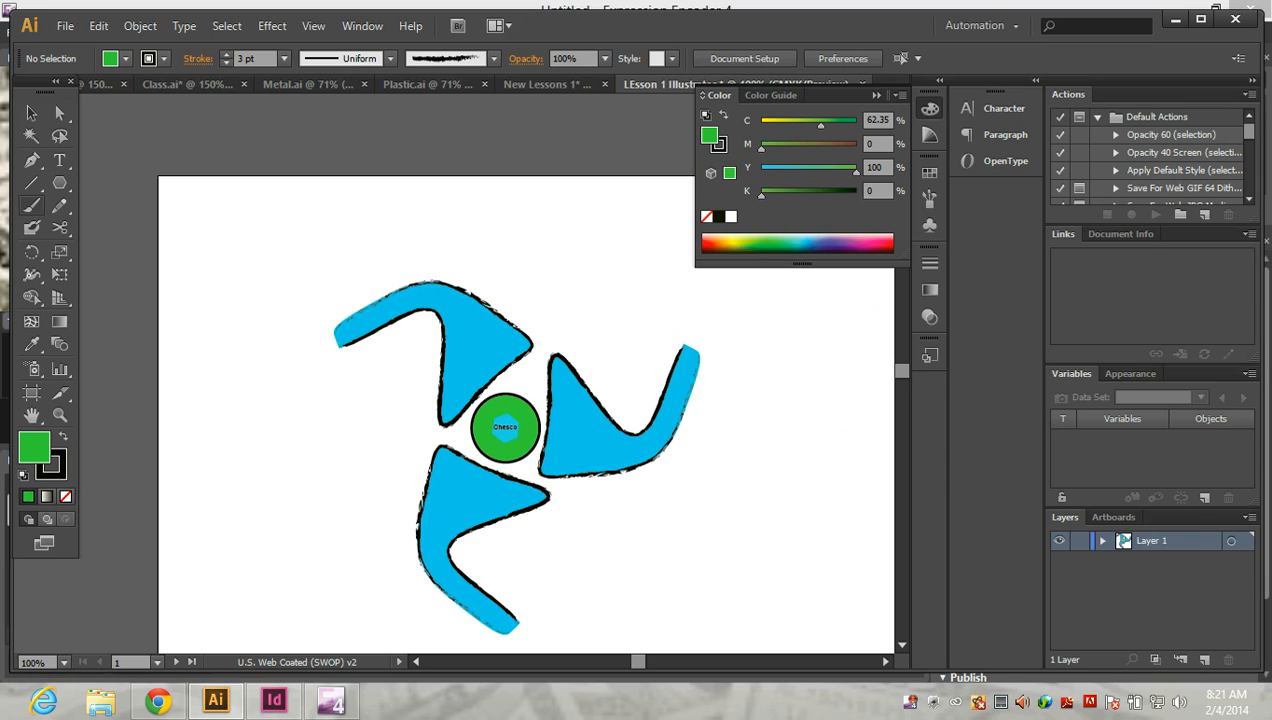
{"action": "mouse_move", "coordinate": [248, 283]}
{"action": "left_mouse_down"}
{"action": "mouse_move", "coordinate": [236, 377]}
{"action": "mouse_move", "coordinate": [274, 436]}
{"action": "mouse_move", "coordinate": [259, 477]}
{"action": "mouse_move", "coordinate": [268, 540]}
{"action": "left_mouse_up"}
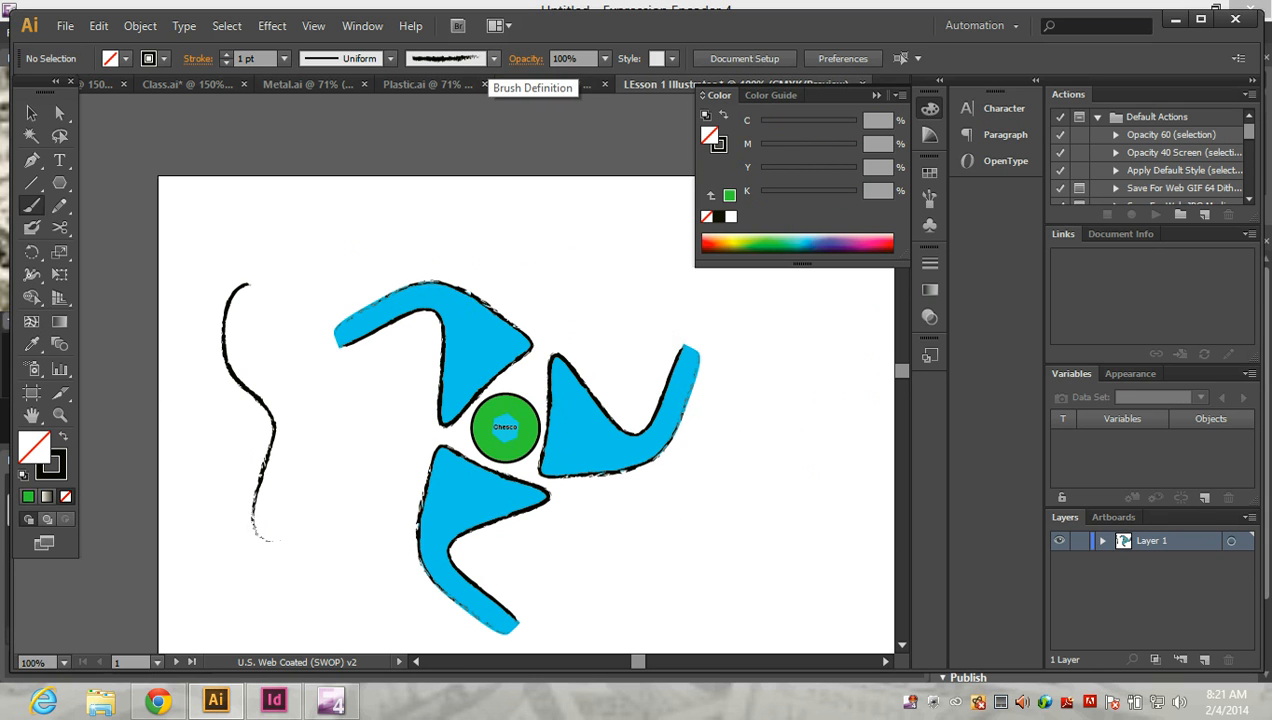
- Choose the 6.00 bristle brush and paint a second, broad vertical stroke over the thin wavy line
{"action": "left_click", "coordinate": [493, 58]}
{"action": "left_click", "coordinate": [400, 186]}
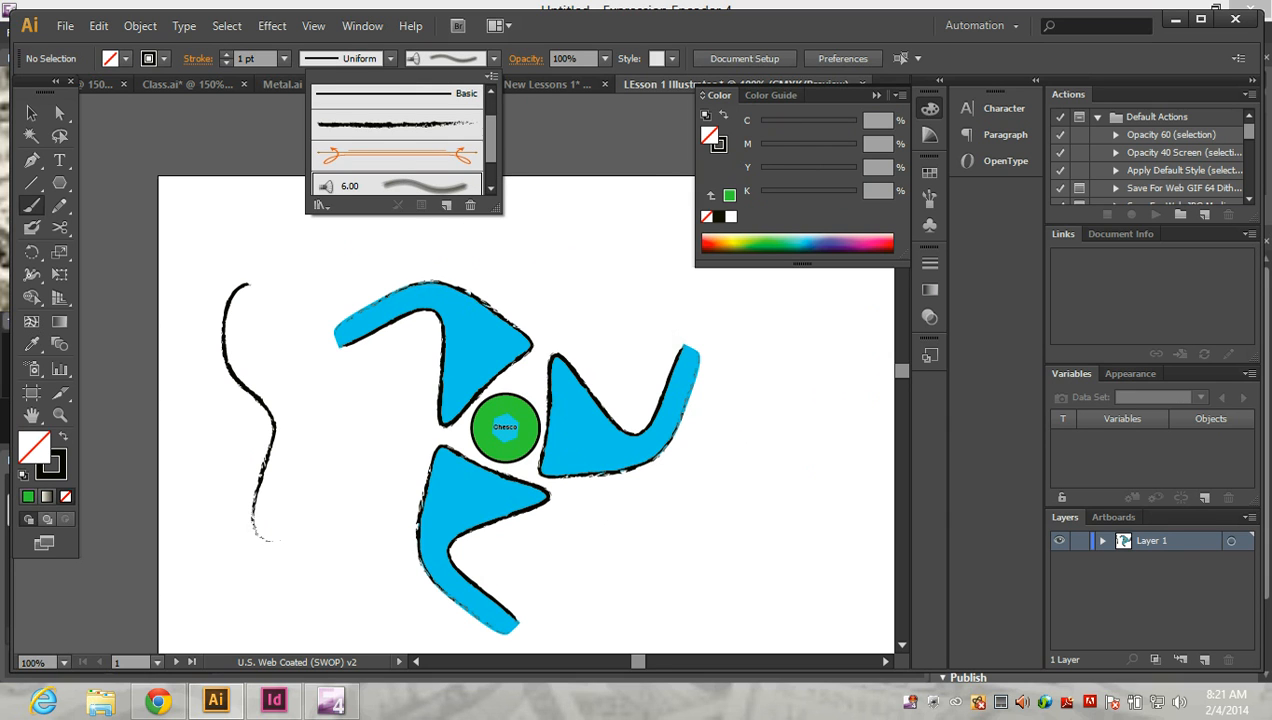
{"action": "key", "text": "Escape"}
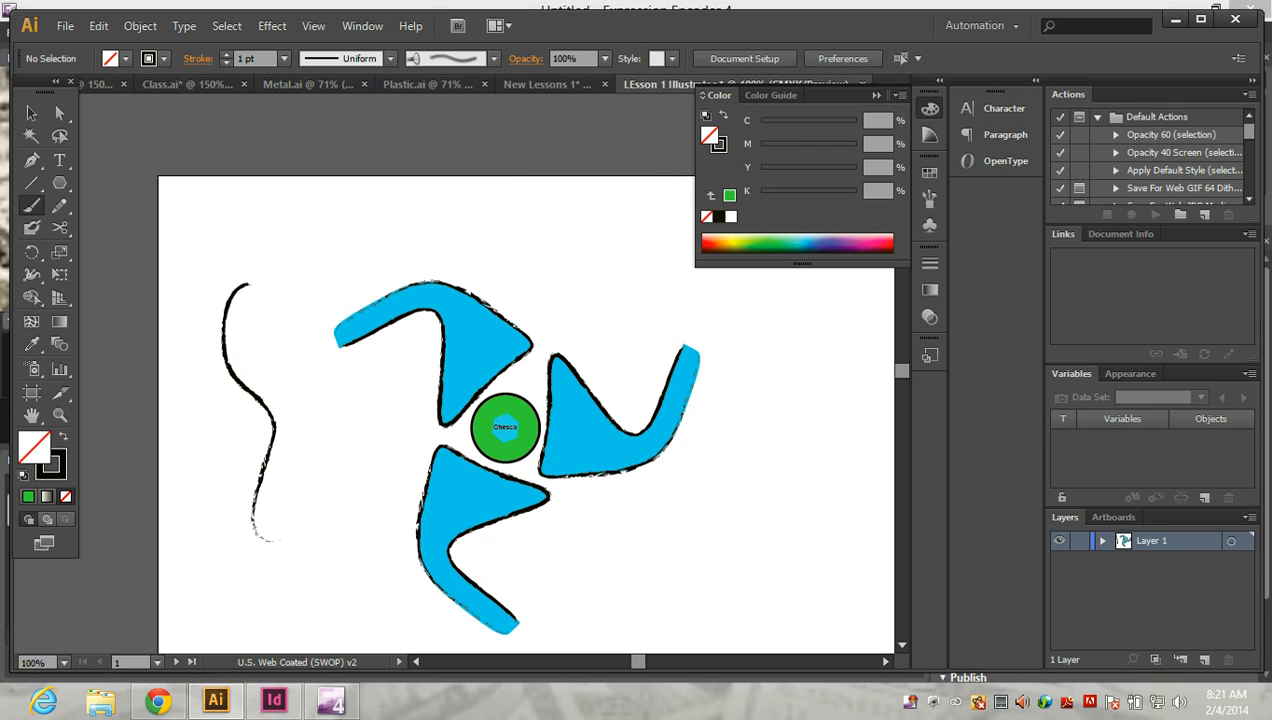
{"action": "mouse_move", "coordinate": [276, 266]}
{"action": "left_mouse_down"}
{"action": "mouse_move", "coordinate": [268, 424]}
{"action": "mouse_move", "coordinate": [298, 491]}
{"action": "mouse_move", "coordinate": [262, 532]}
{"action": "left_mouse_up"}
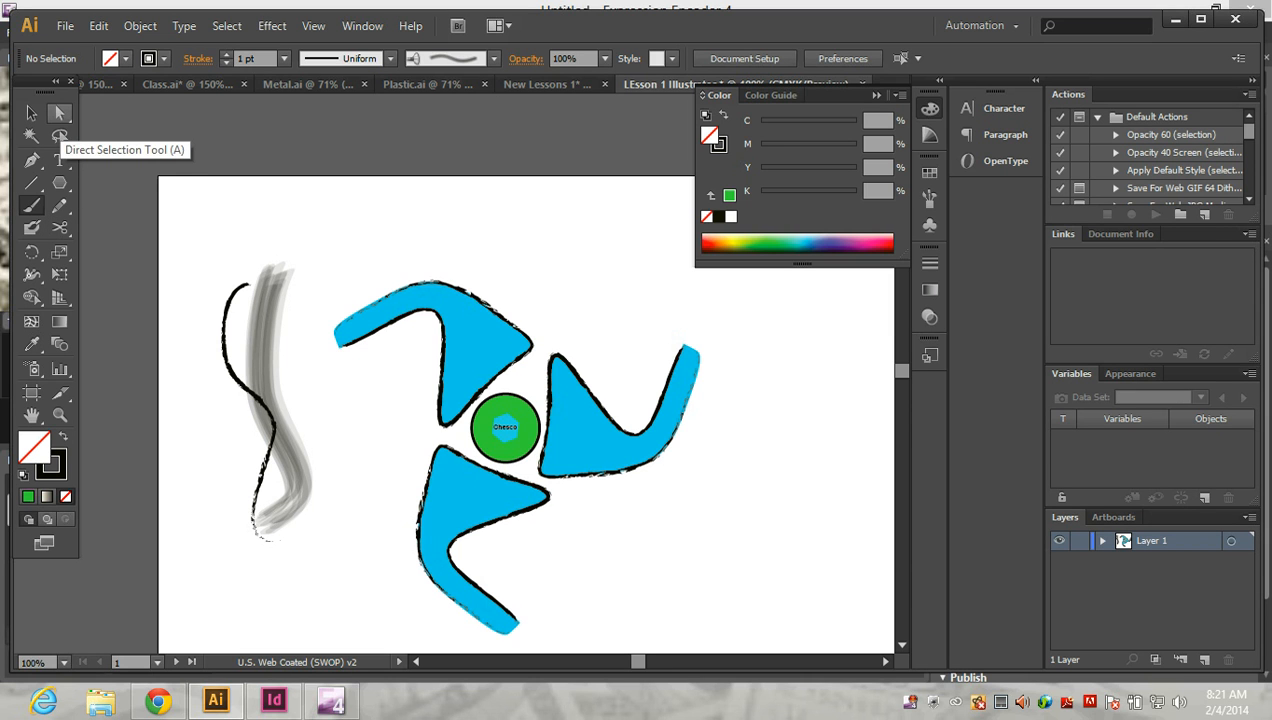
- Reshape the broad grey brush stroke with Direct Selection by pulling its middle anchor point out to the left into a deep curve
{"action": "left_click", "coordinate": [58, 116]}
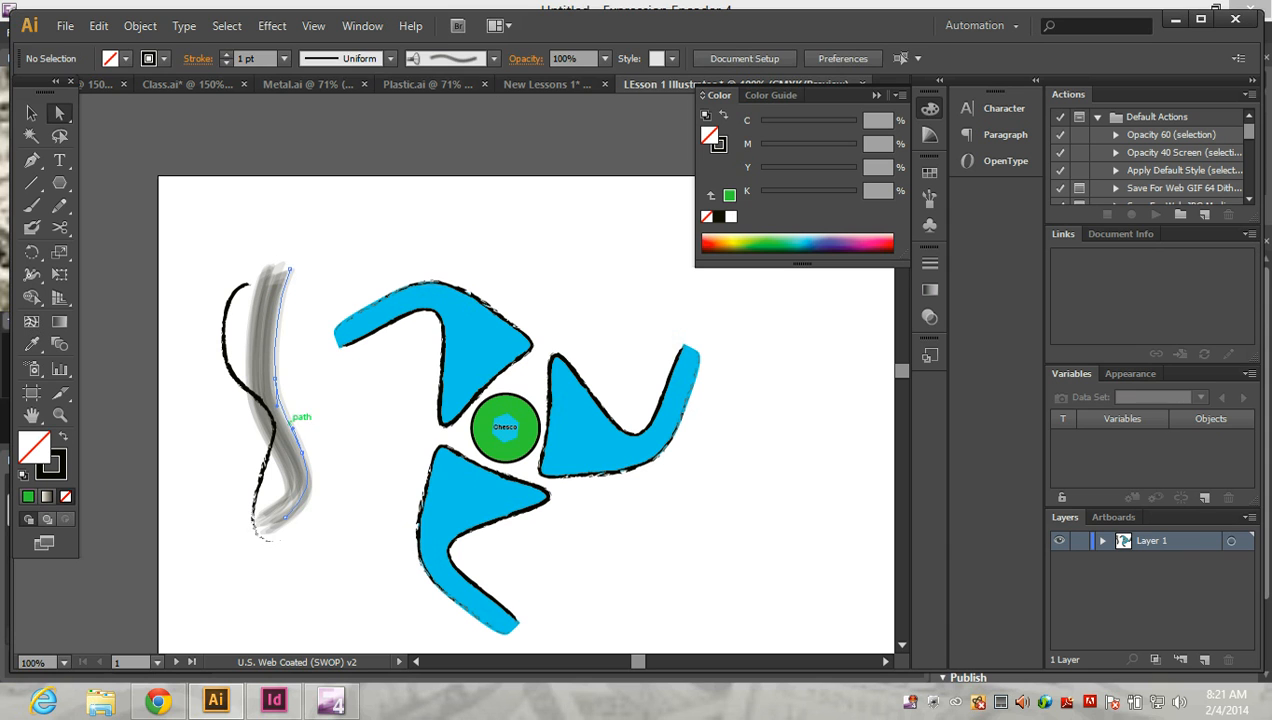
{"action": "left_click", "coordinate": [290, 426]}
{"action": "mouse_move", "coordinate": [278, 404]}
{"action": "left_mouse_down"}
{"action": "mouse_move", "coordinate": [270, 426]}
{"action": "mouse_move", "coordinate": [284, 460]}
{"action": "mouse_move", "coordinate": [250, 460]}
{"action": "mouse_move", "coordinate": [238, 428]}
{"action": "mouse_move", "coordinate": [188, 452]}
{"action": "mouse_move", "coordinate": [198, 446]}
{"action": "left_mouse_up"}
{"action": "left_click", "coordinate": [198, 446]}
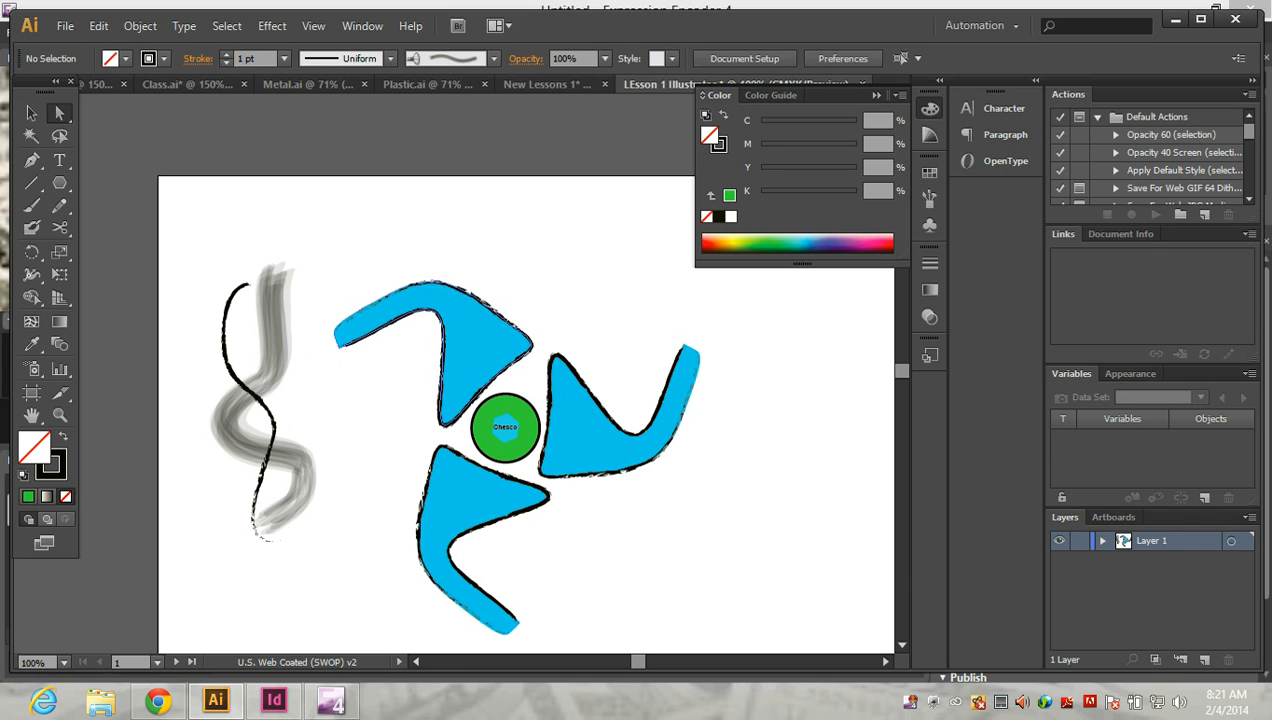
- Group the three blades, the green circle and the "Chesco" label, and move the whole pinwheel right, away from the brush strokes
{"action": "left_click_drag", "start_coordinate": [356, 228], "coordinate": [700, 592]}
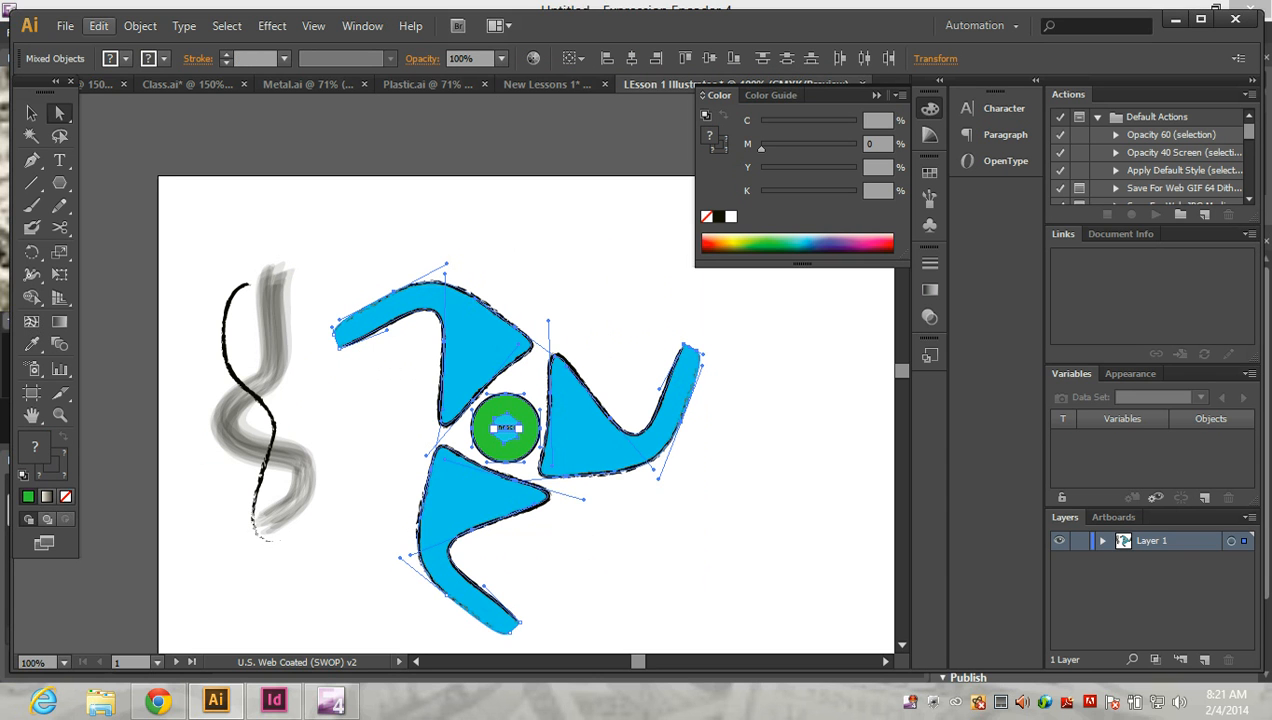
{"action": "left_click", "coordinate": [140, 26]}
{"action": "left_click", "coordinate": [164, 95]}
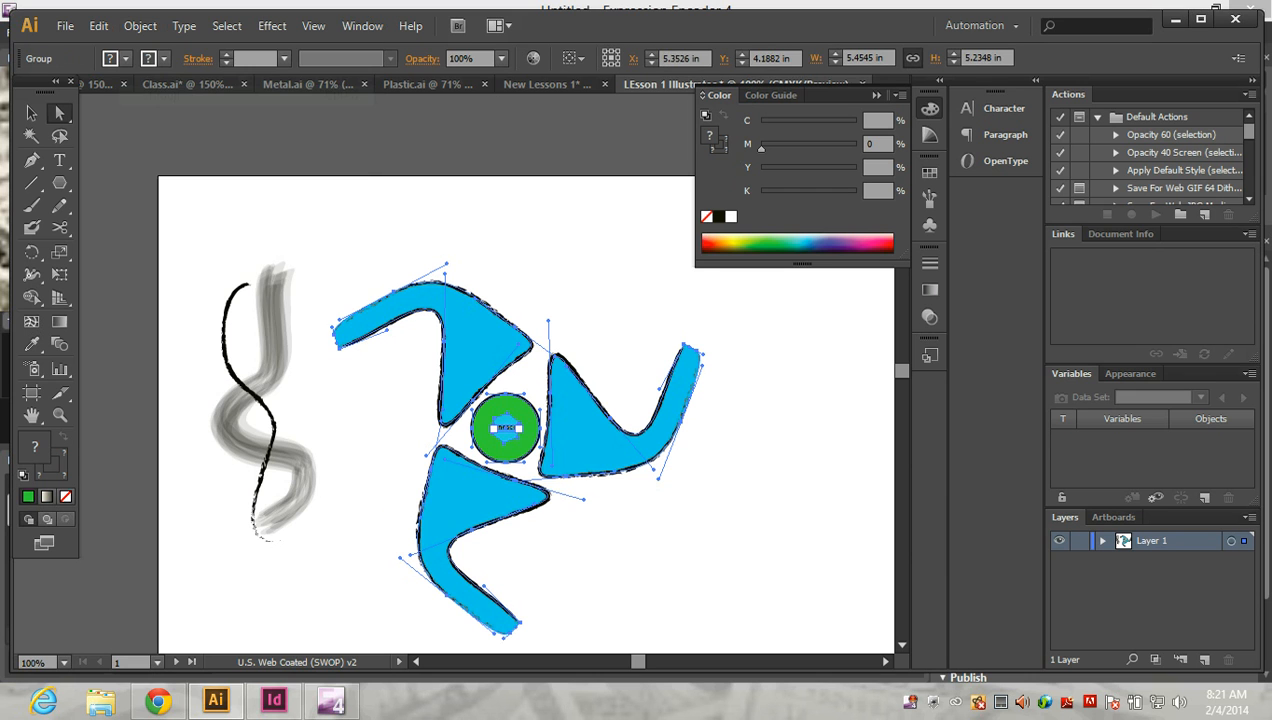
{"action": "left_click_drag", "start_coordinate": [516, 440], "coordinate": [640, 444]}
{"action": "left_click", "coordinate": [668, 300]}
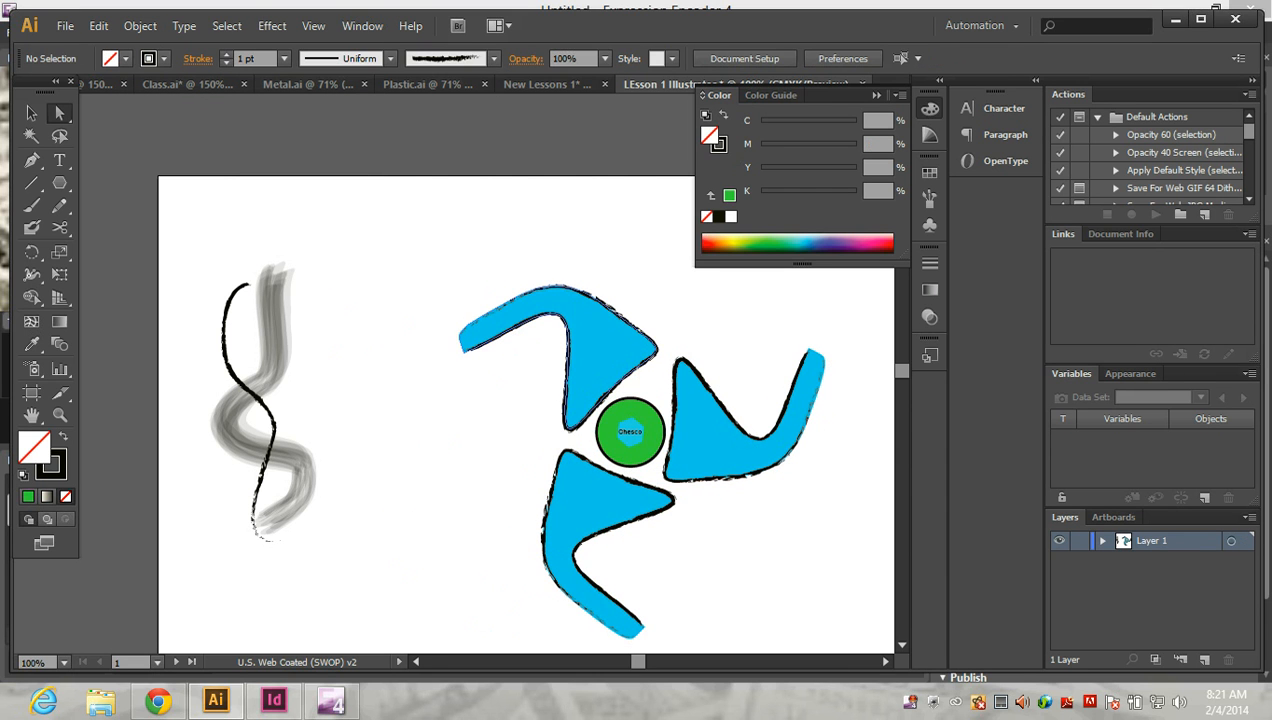
- Try moving the upper-left blade alone up and away from the grouped pinwheel with Direct Selection, and undo the move
{"action": "left_click", "coordinate": [606, 346]}
{"action": "left_click_drag", "start_coordinate": [606, 346], "coordinate": [555, 253]}
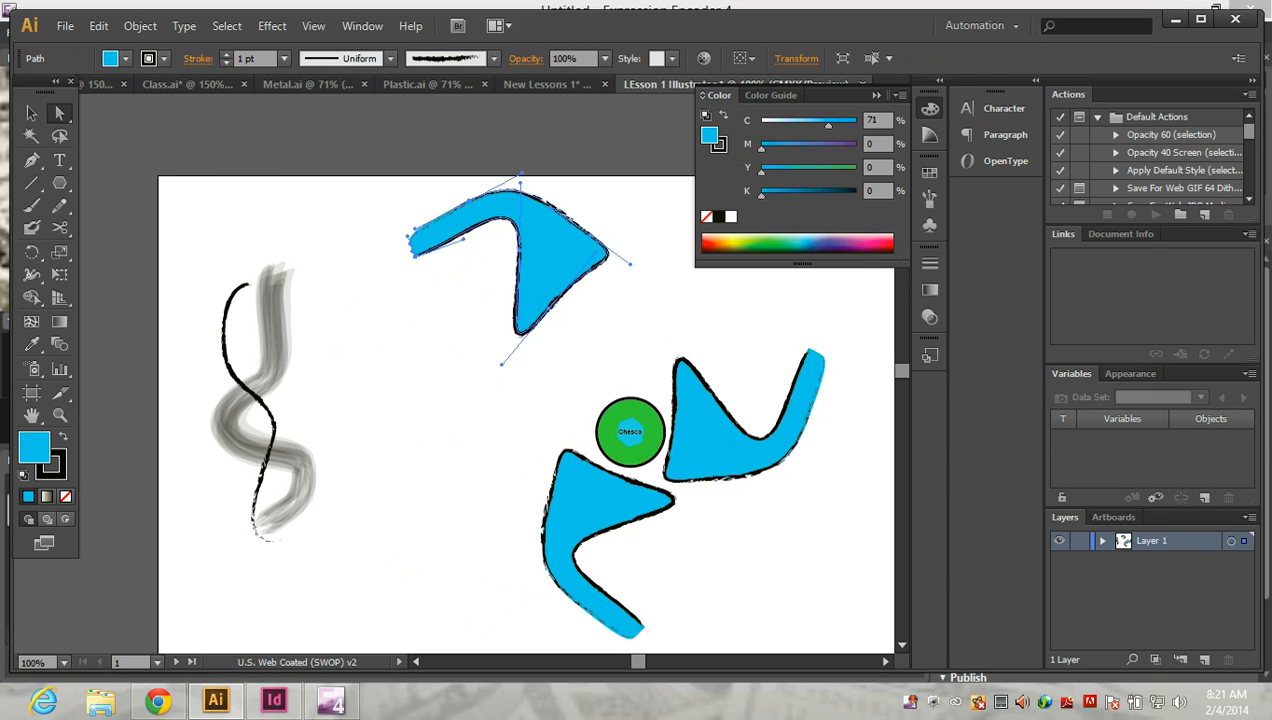
{"action": "key", "text": "ctrl+z"}
{"action": "left_click", "coordinate": [738, 340]}
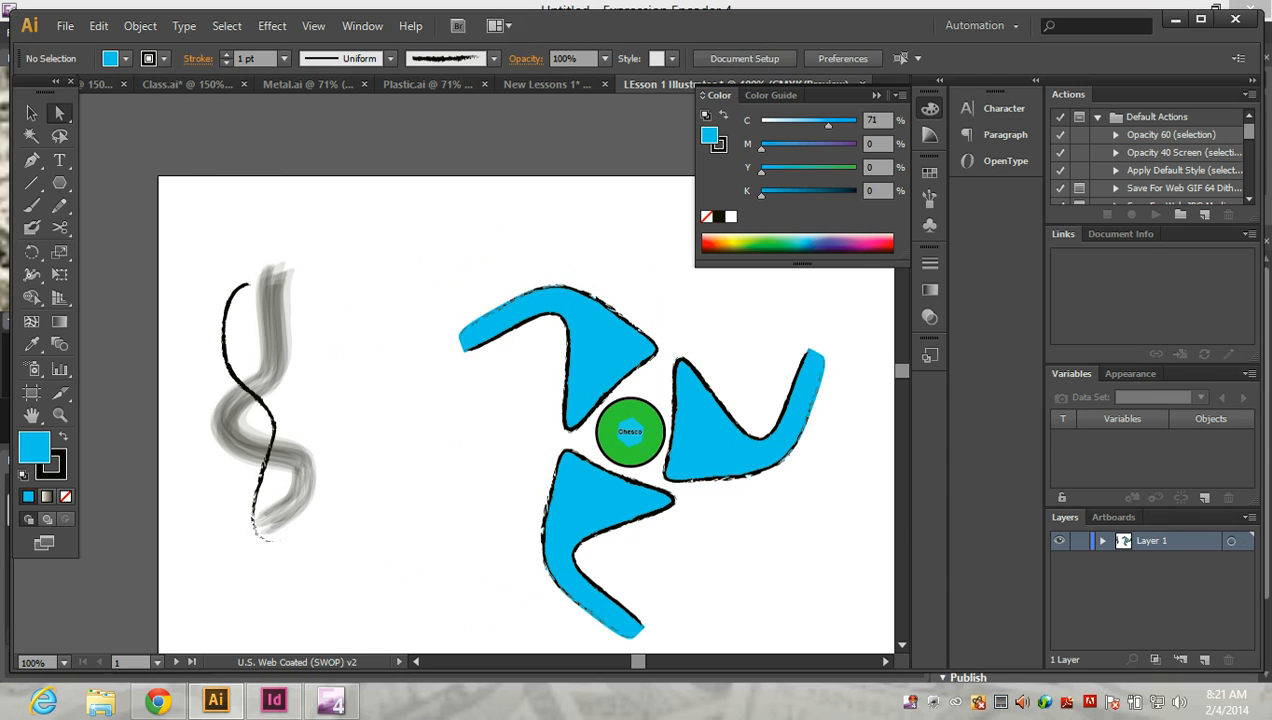